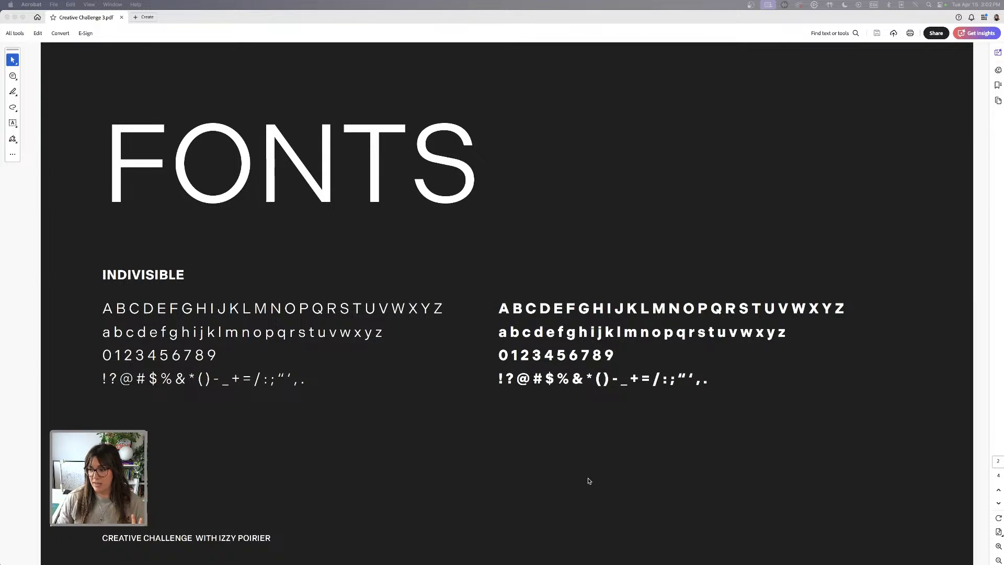
- Switch to Illustrator, ungroup the vertical lines on the artboard and delete all but the two outermost ones
{"action": "left_click", "coordinate": [821, 550]}
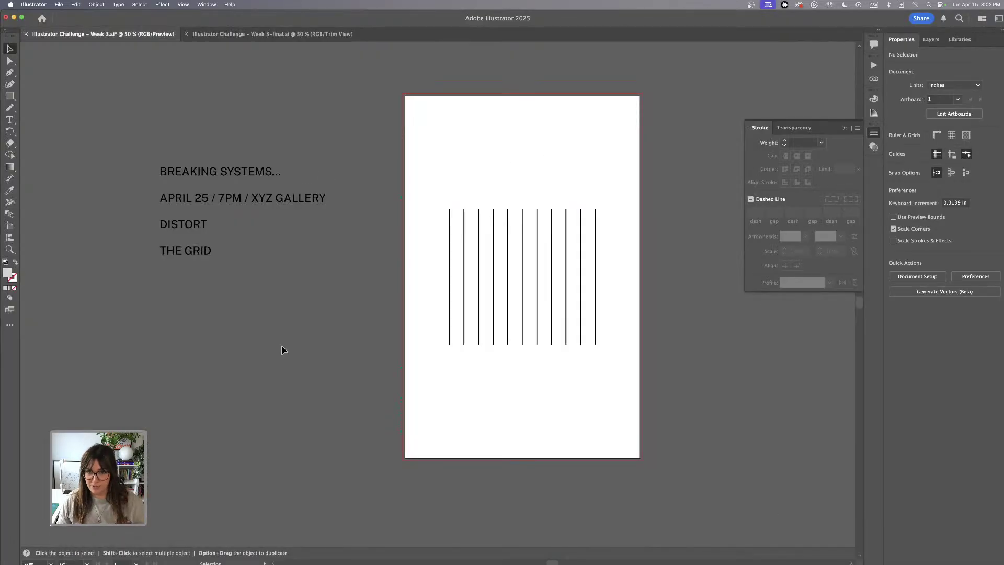
{"action": "scroll", "coordinate": [286, 348], "scroll_direction": "right", "scroll_amount": 2}
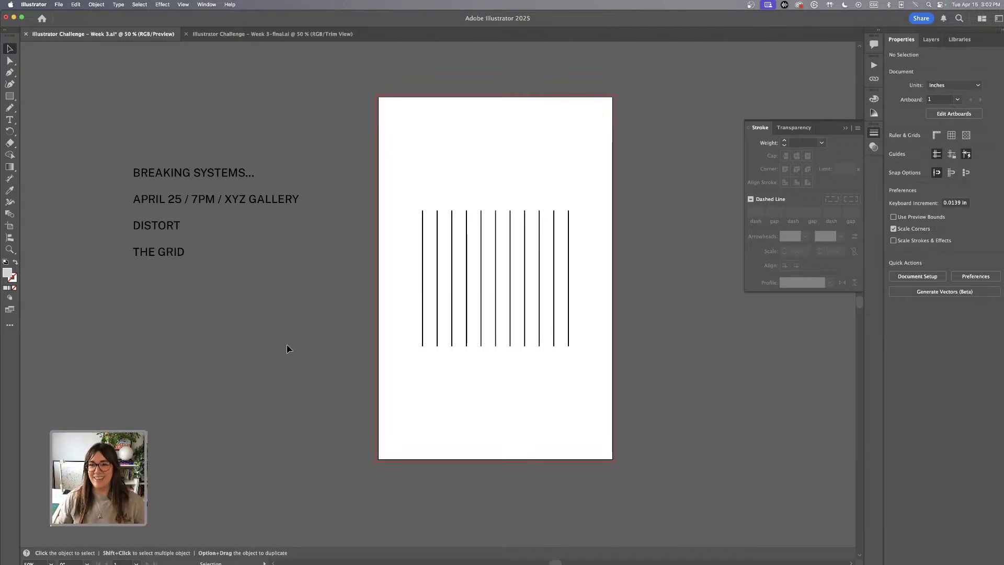
{"action": "left_click", "coordinate": [481, 235]}
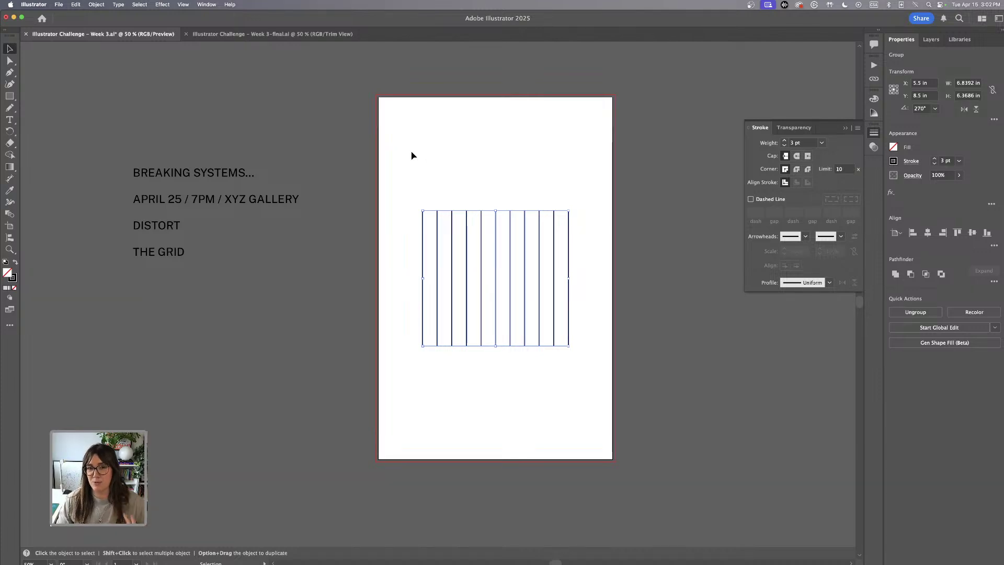
{"action": "left_click", "coordinate": [429, 181]}
{"action": "left_click_drag", "start_coordinate": [430, 182], "coordinate": [638, 475]}
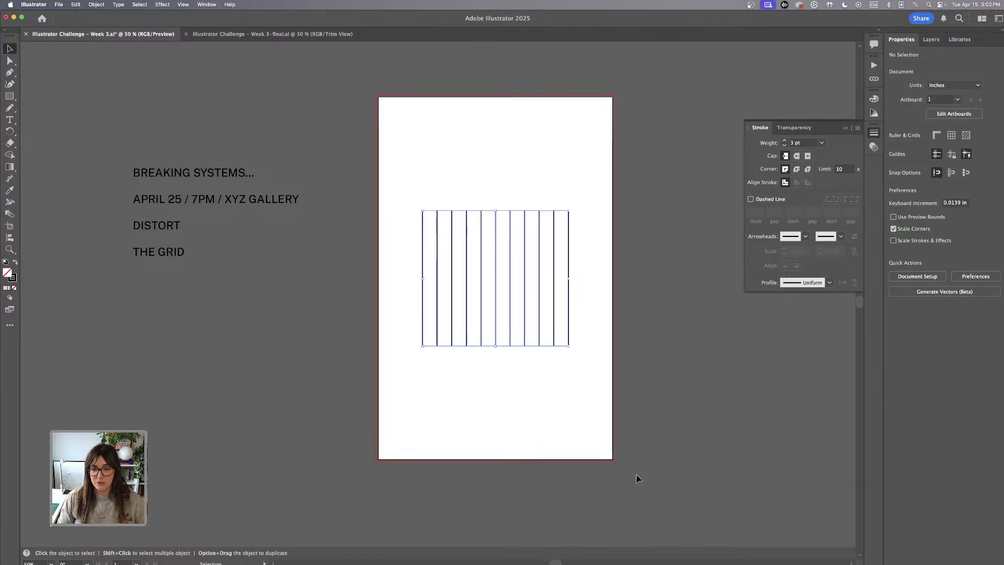
{"action": "left_click", "coordinate": [504, 410]}
{"action": "left_click_drag", "start_coordinate": [433, 202], "coordinate": [555, 253]}
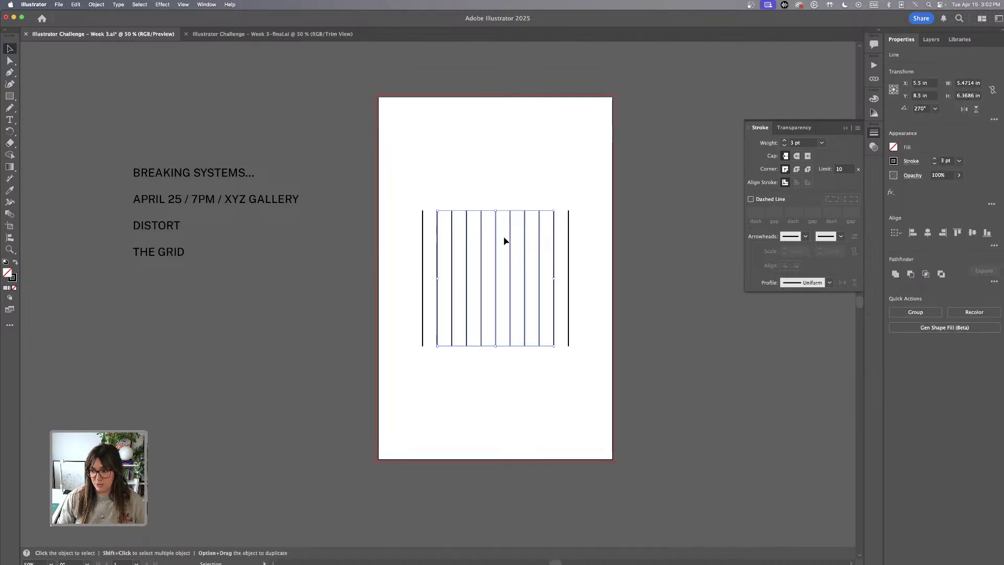
{"action": "key", "text": "Delete"}
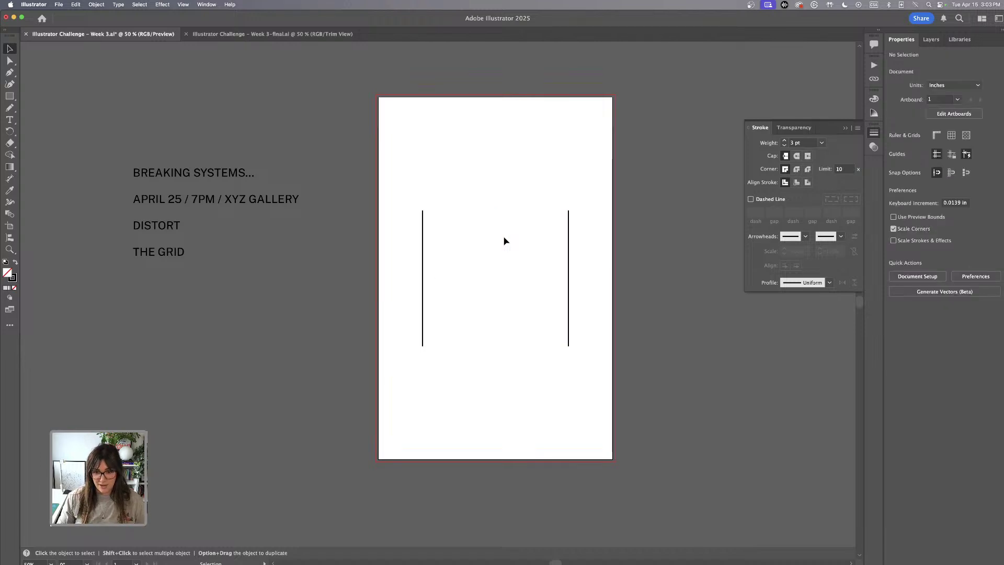
- Increase the stroke weight of the rightmost vertical line to 15 pt
{"action": "left_click", "coordinate": [571, 239]}
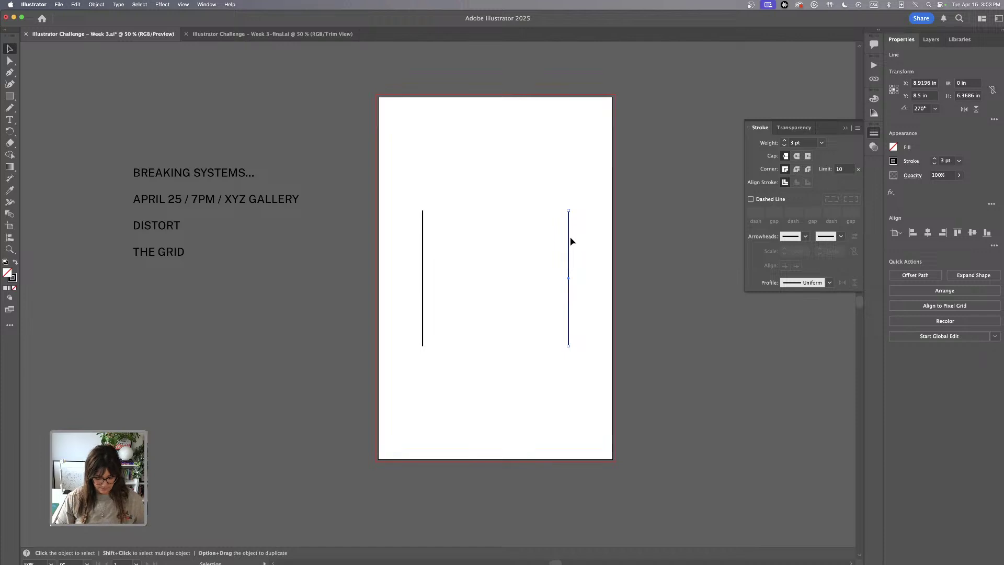
{"action": "key", "text": "super+equal"}
{"action": "scroll", "coordinate": [479, 229], "scroll_direction": "left", "scroll_amount": 5}
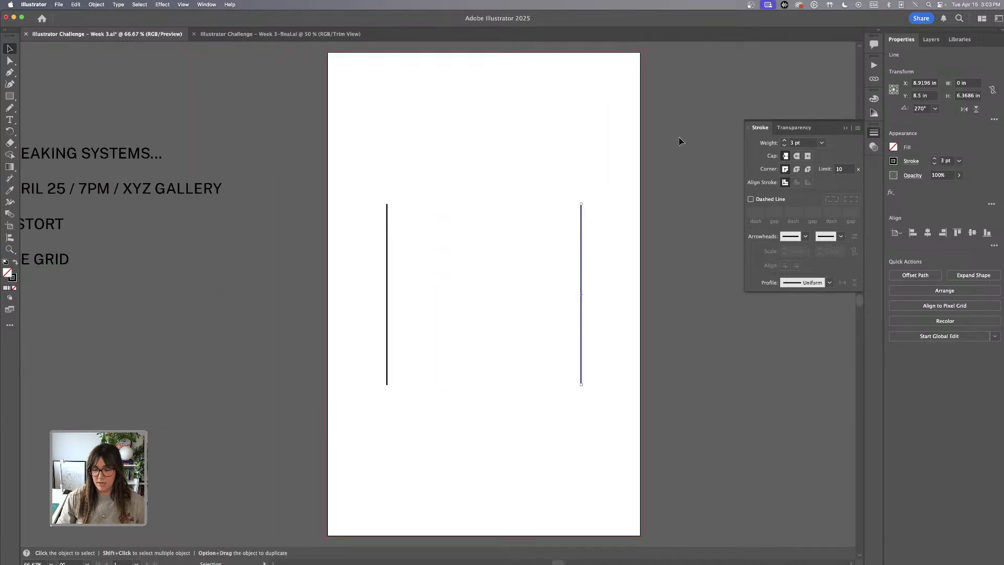
{"action": "left_click", "coordinate": [784, 140]}
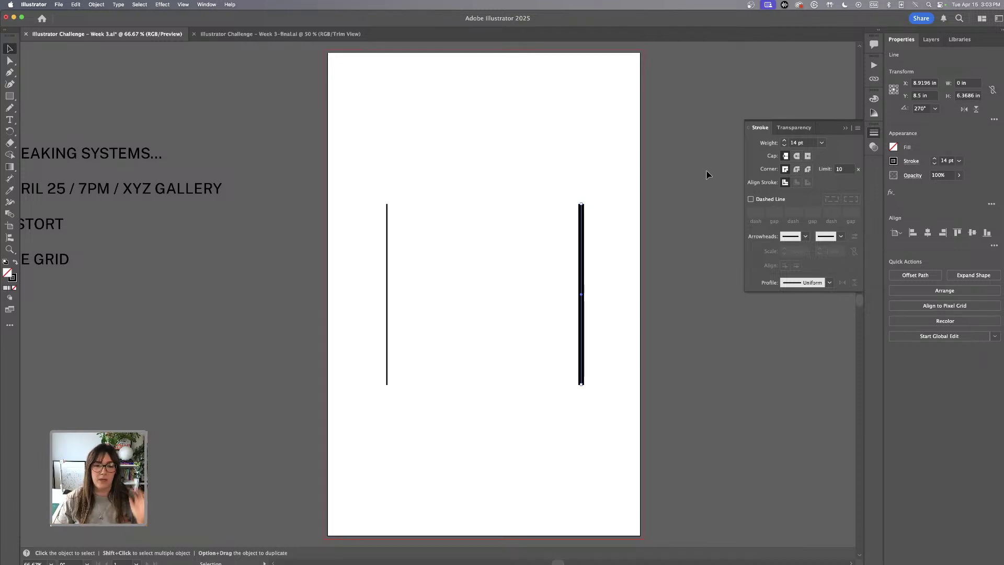
{"action": "left_click", "coordinate": [433, 238]}
{"action": "left_click", "coordinate": [387, 232]}
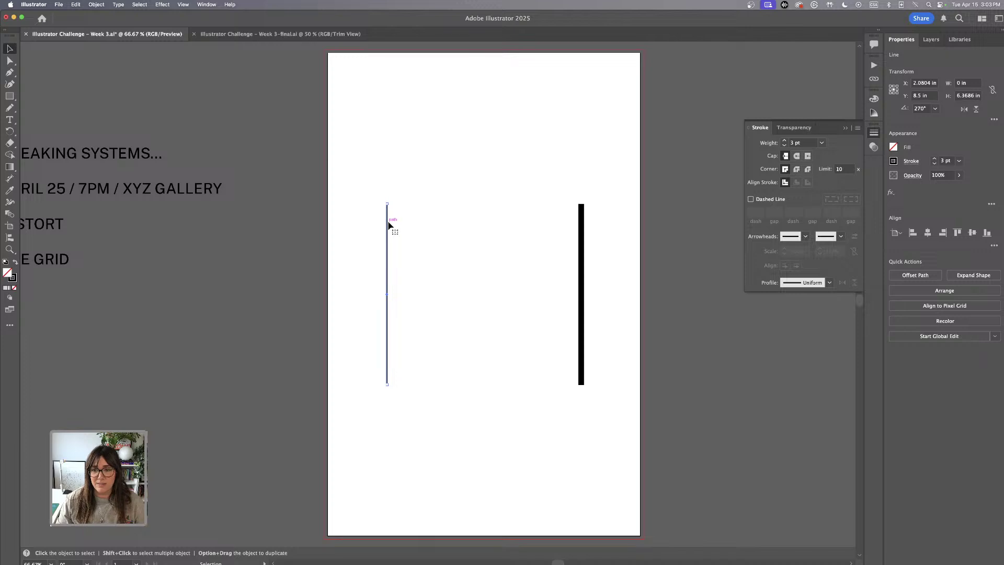
{"action": "left_click", "coordinate": [581, 227]}
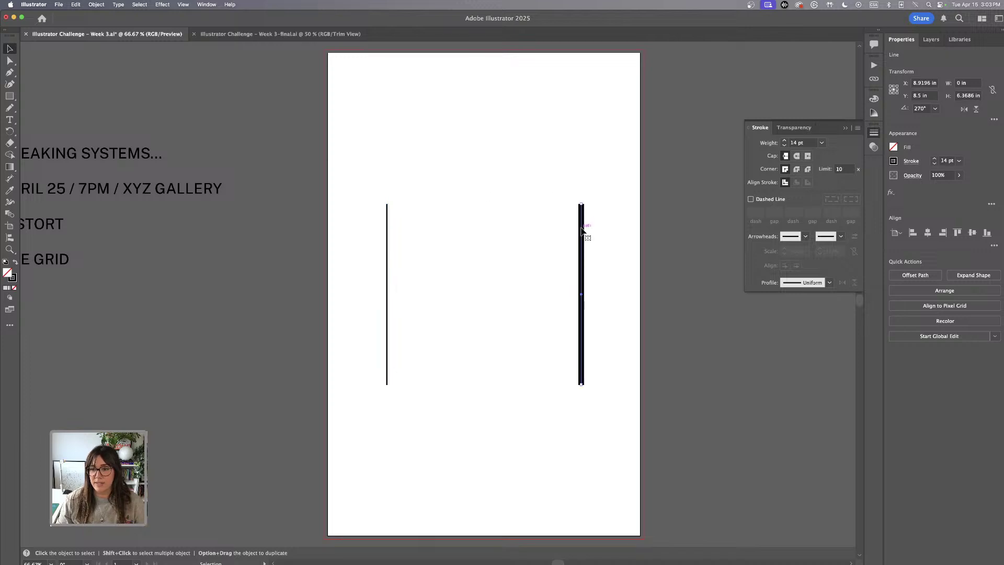
{"action": "left_click", "coordinate": [783, 140]}
{"action": "left_click", "coordinate": [784, 140]}
{"action": "left_click", "coordinate": [784, 140]}
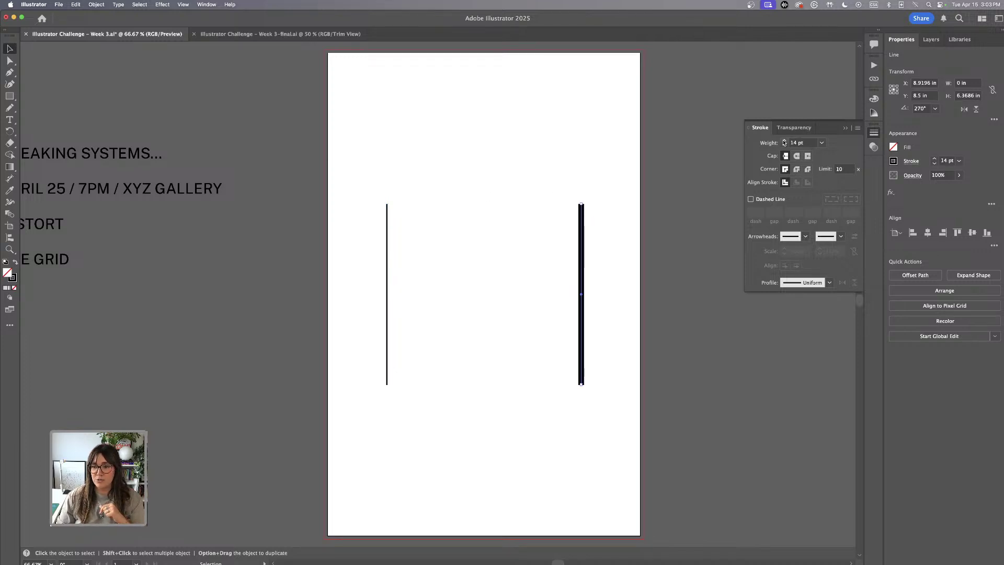
{"action": "left_click", "coordinate": [784, 146]}
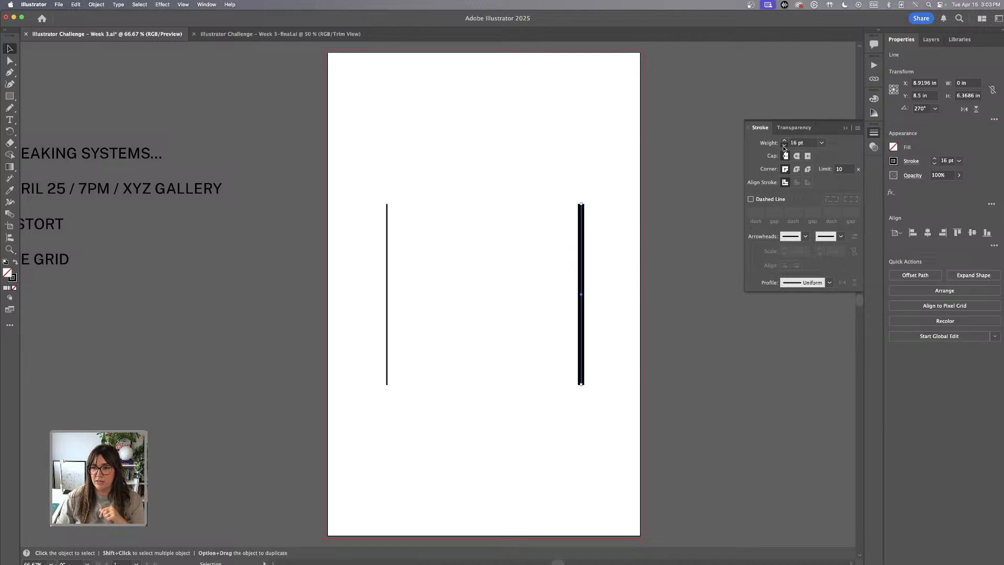
{"action": "left_click", "coordinate": [784, 146]}
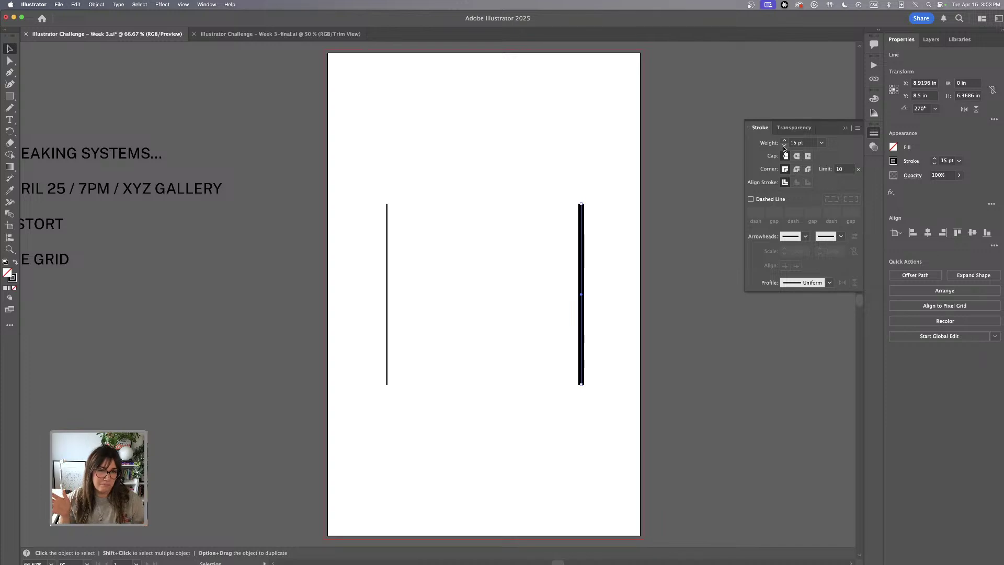
{"action": "left_click", "coordinate": [471, 146]}
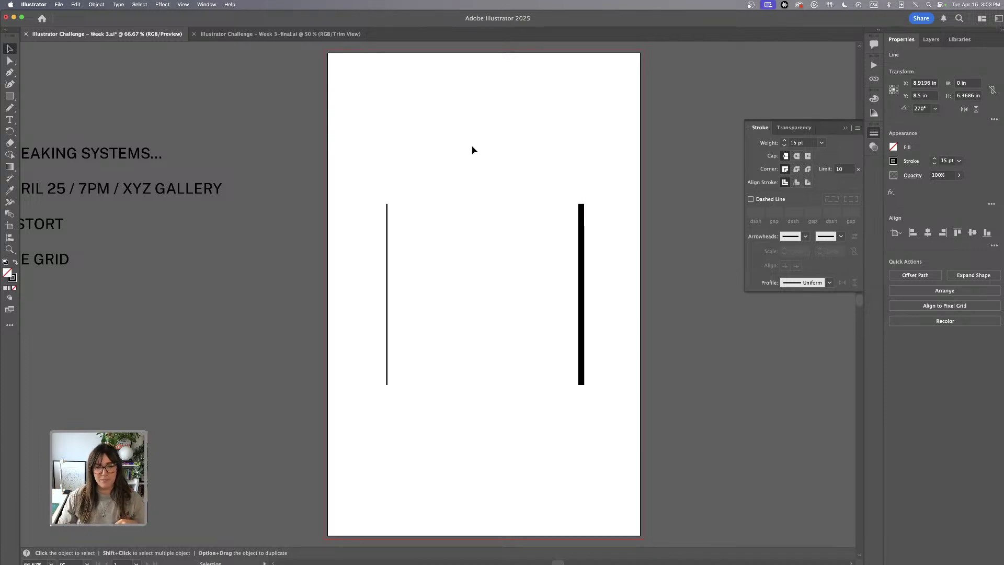
- Blend the thin left line with the thick right line using the Blend tool
{"action": "left_click_drag", "start_coordinate": [361, 155], "coordinate": [642, 372]}
{"action": "left_click", "coordinate": [438, 233]}
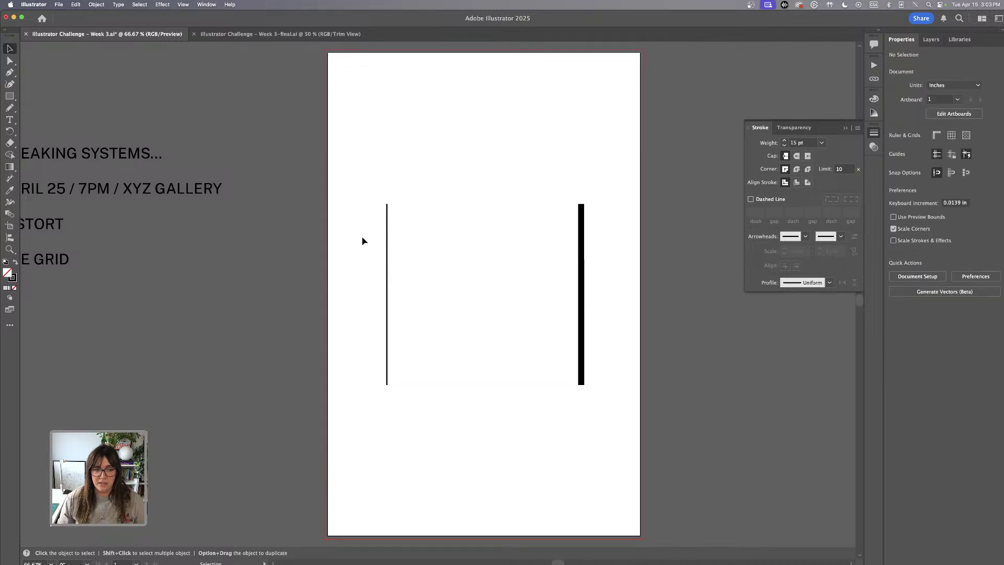
{"action": "left_click", "coordinate": [9, 215]}
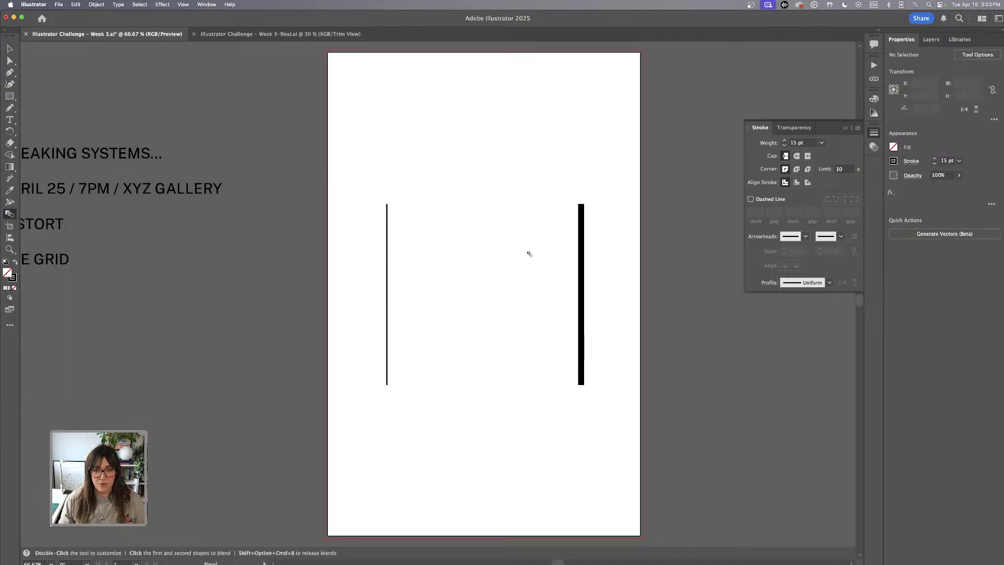
{"action": "left_click", "coordinate": [580, 253]}
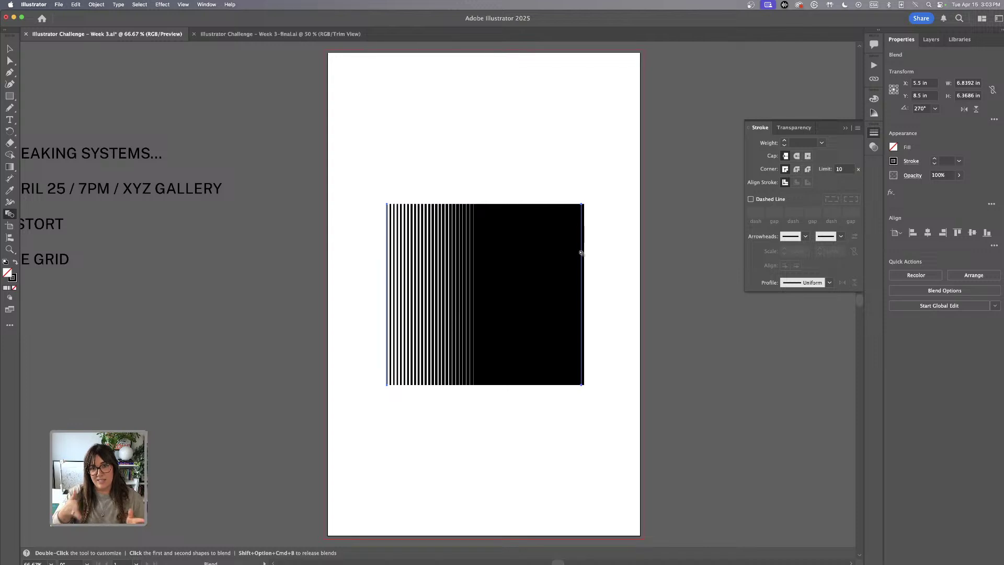
- Set the blend's spacing to Specified Steps with 35 steps
{"action": "key", "text": "super+equal"}
{"action": "key", "text": "super+equal"}
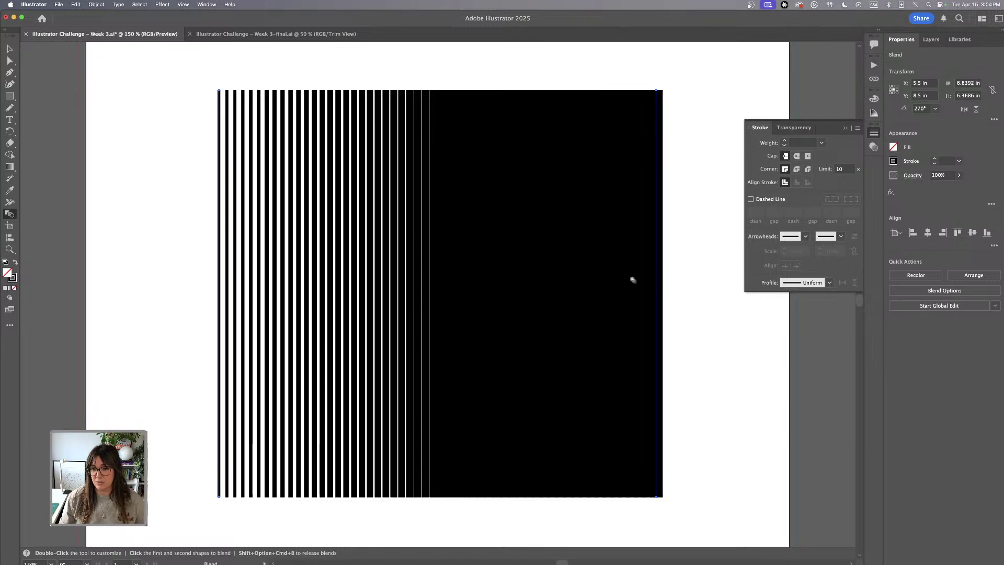
{"action": "double_click", "coordinate": [9, 214]}
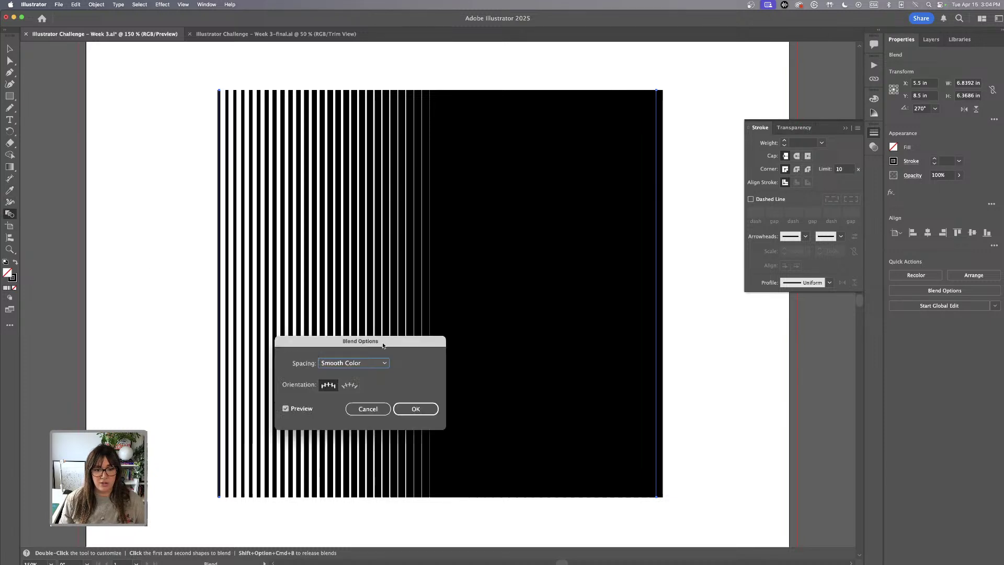
{"action": "left_click_drag", "start_coordinate": [384, 346], "coordinate": [666, 304]}
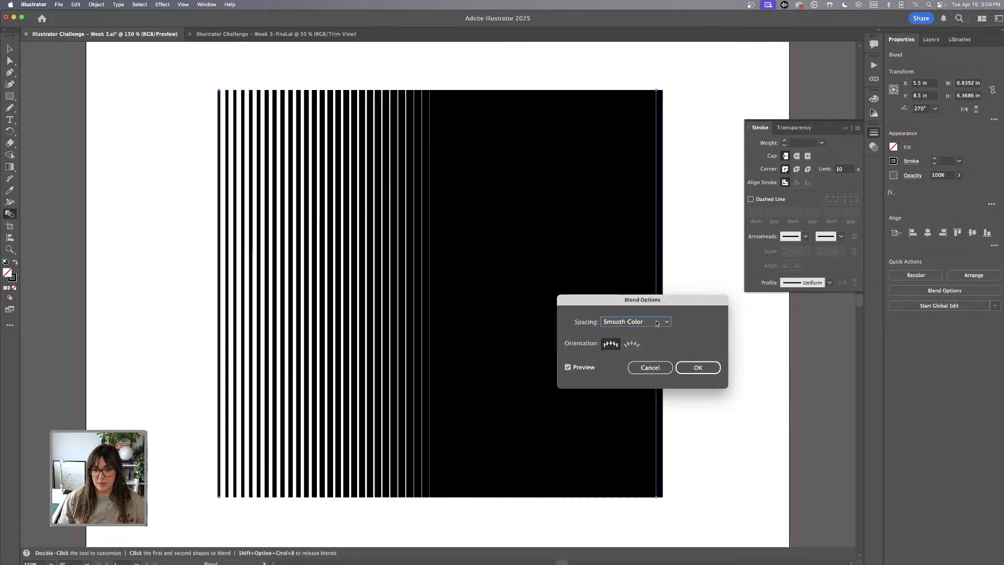
{"action": "left_click", "coordinate": [635, 321]}
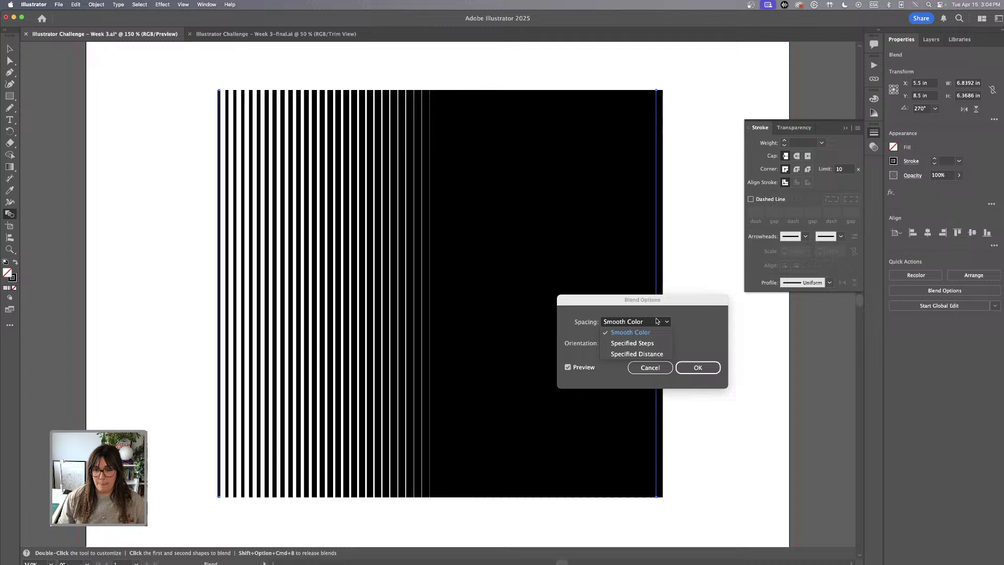
{"action": "left_click", "coordinate": [636, 344]}
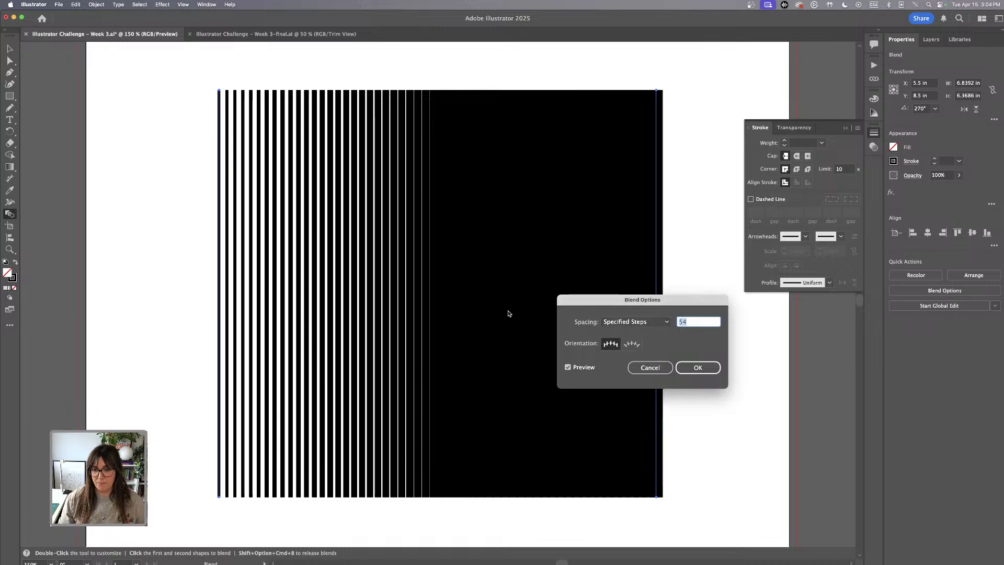
{"action": "left_click", "coordinate": [701, 322]}
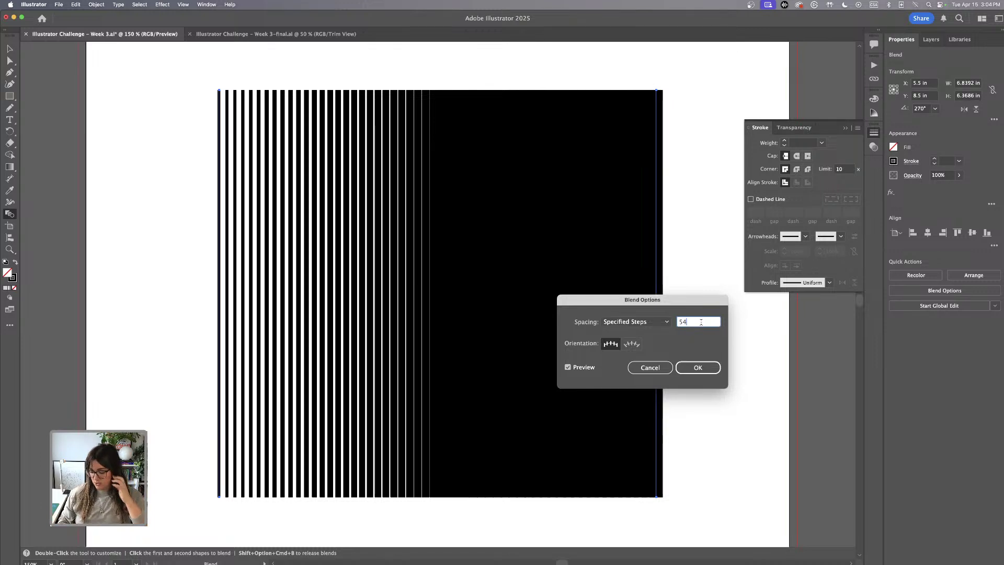
{"action": "type", "text": "35"}
{"action": "key", "text": "BackSpace"}
{"action": "key", "text": "BackSpace"}
{"action": "key", "text": "BackSpace"}
{"action": "key", "text": "BackSpace"}
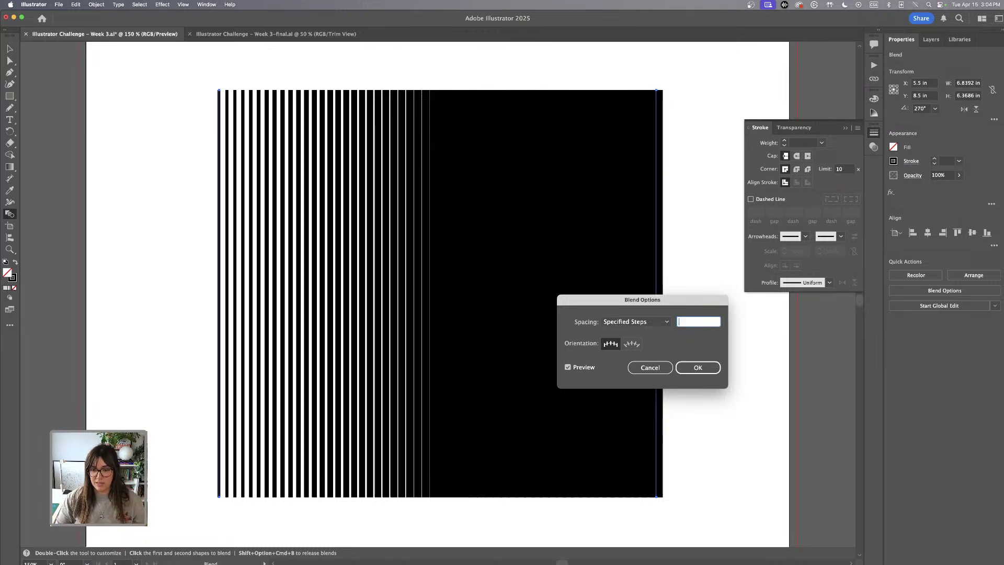
{"action": "type", "text": "35"}
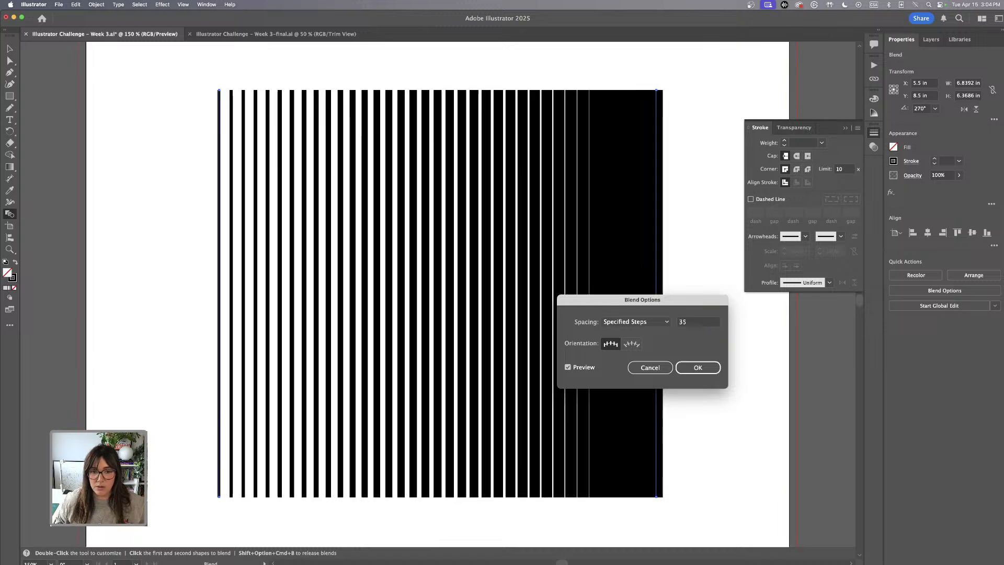
{"action": "key", "text": "Return"}
{"action": "left_click", "coordinate": [10, 49]}
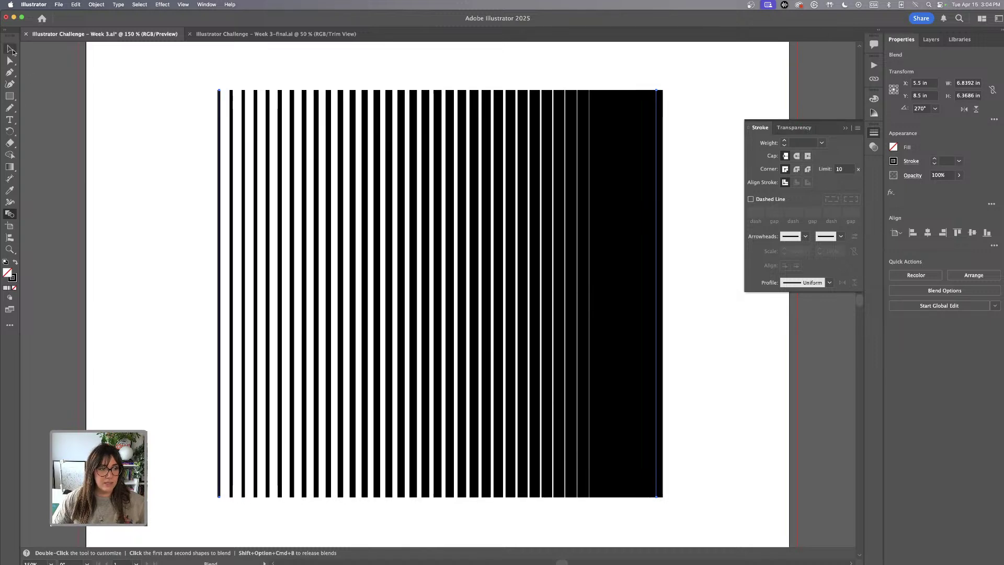
{"action": "left_click", "coordinate": [182, 212]}
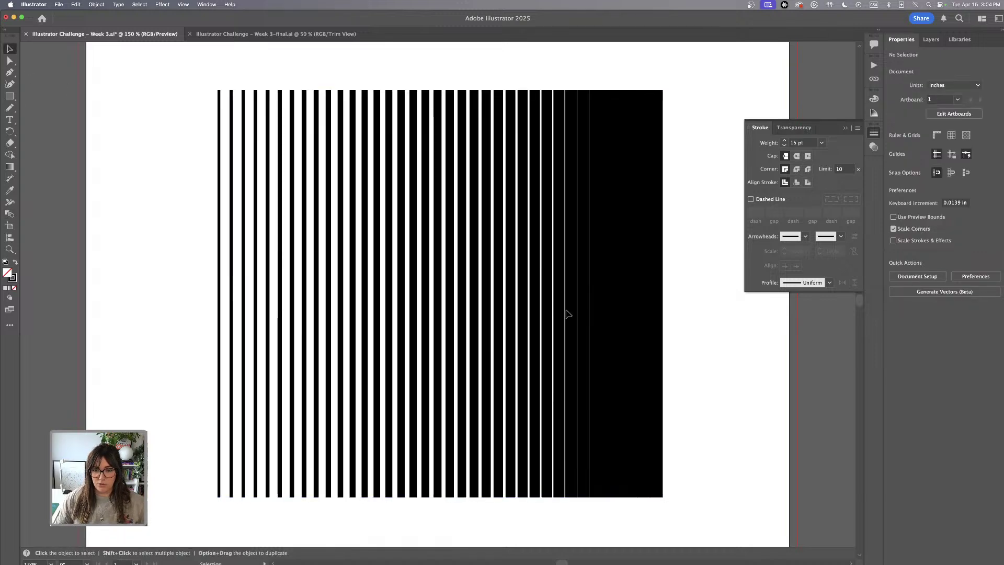
- Reduce the line blend's specified steps to 30
{"action": "left_click", "coordinate": [659, 314]}
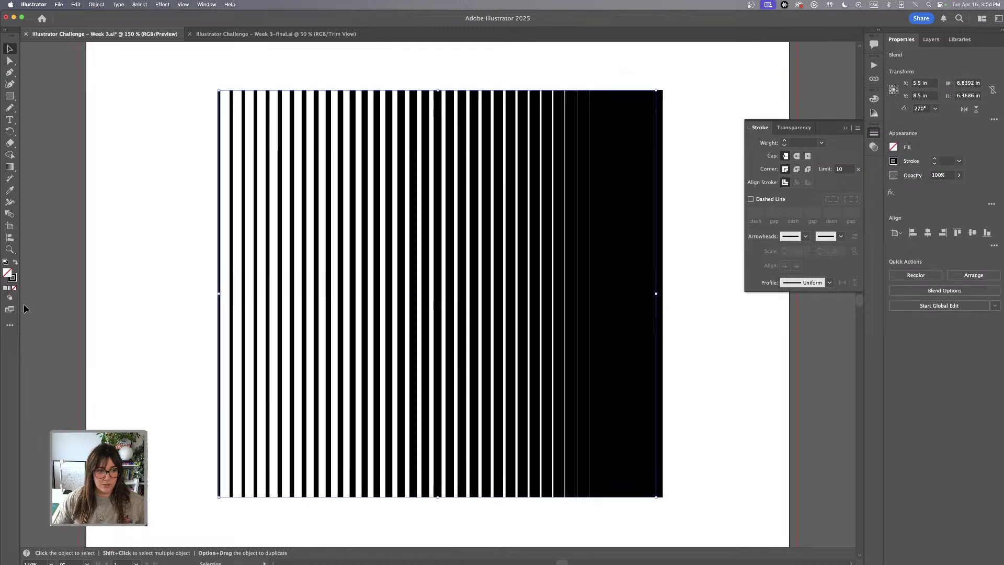
{"action": "left_click", "coordinate": [10, 214]}
{"action": "double_click", "coordinate": [11, 213]}
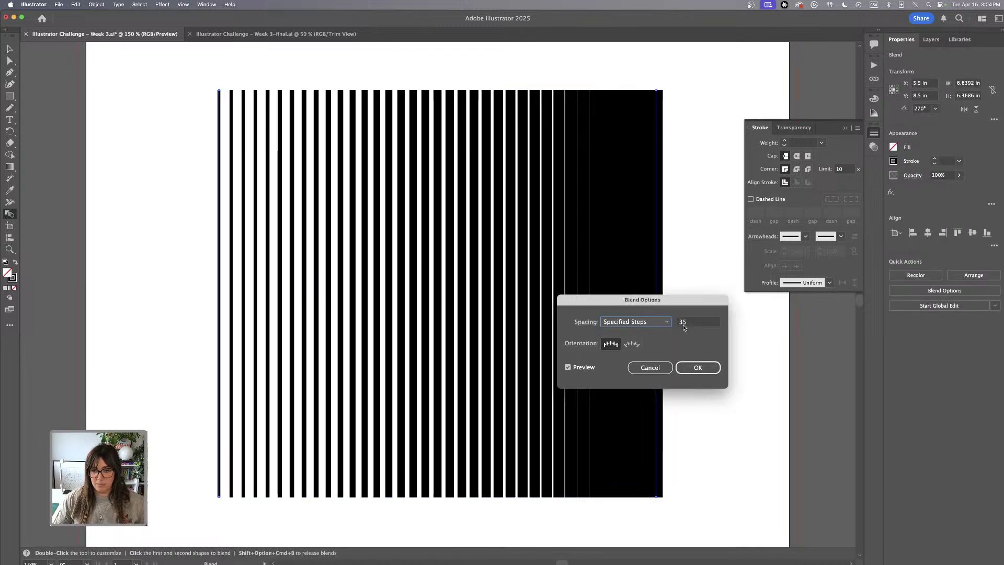
{"action": "left_click_drag", "start_coordinate": [692, 323], "coordinate": [673, 324]}
{"action": "type", "text": "30"}
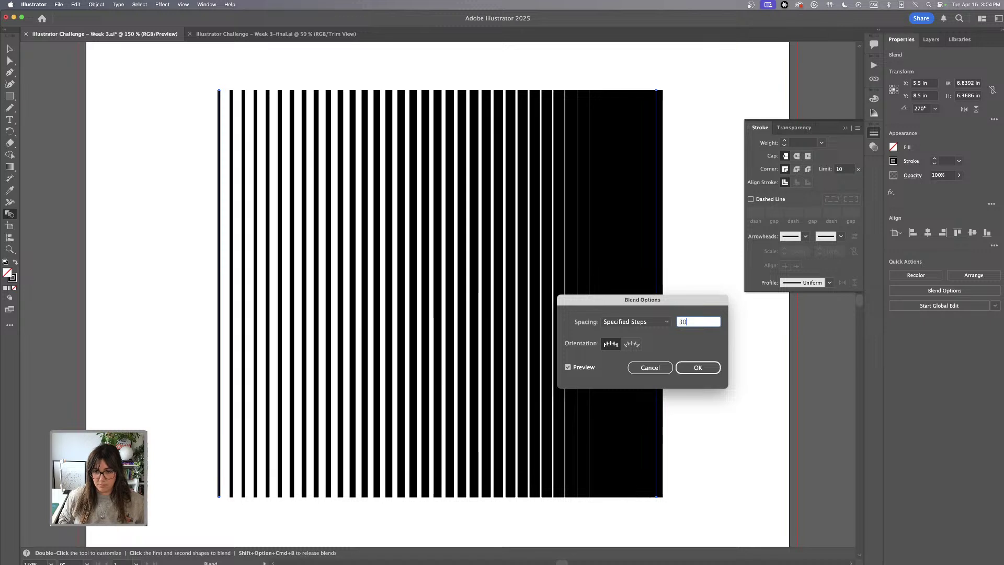
{"action": "key", "text": "Return"}
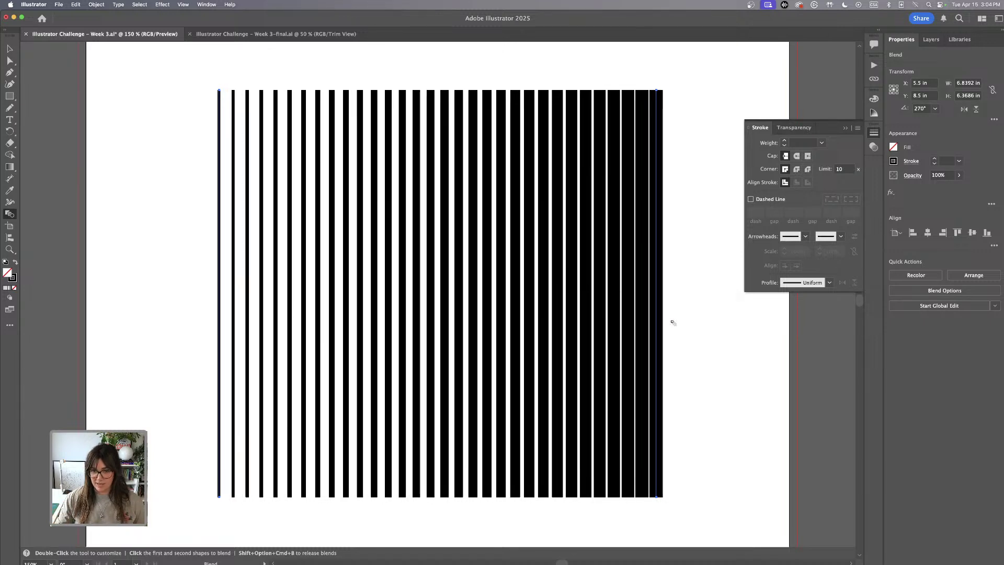
- Deselect the line blend and put away the floating stroke settings
{"action": "key", "text": "super+minus"}
{"action": "key", "text": "super+minus"}
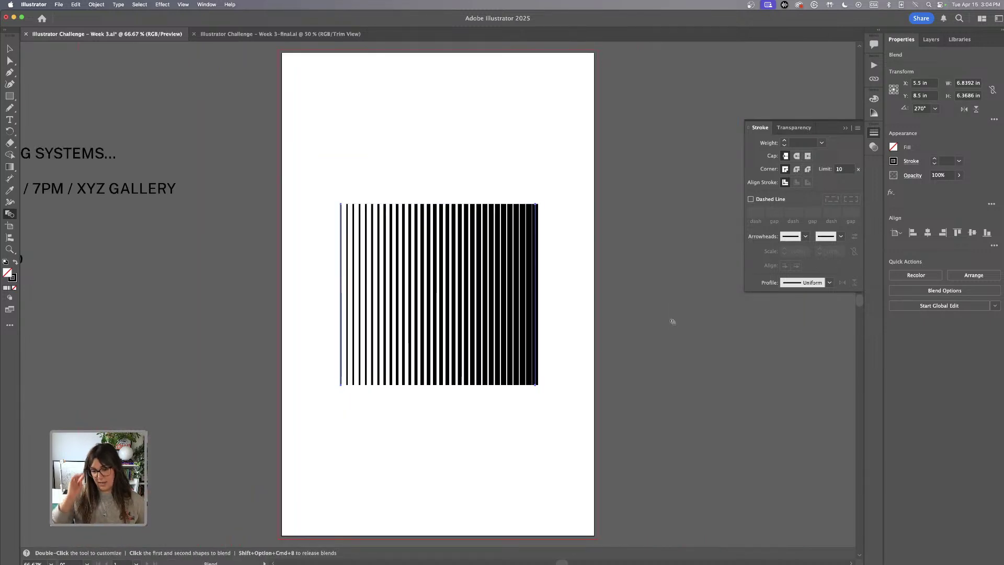
{"action": "scroll", "coordinate": [672, 322], "scroll_direction": "right", "scroll_amount": 1}
{"action": "left_click", "coordinate": [10, 49]}
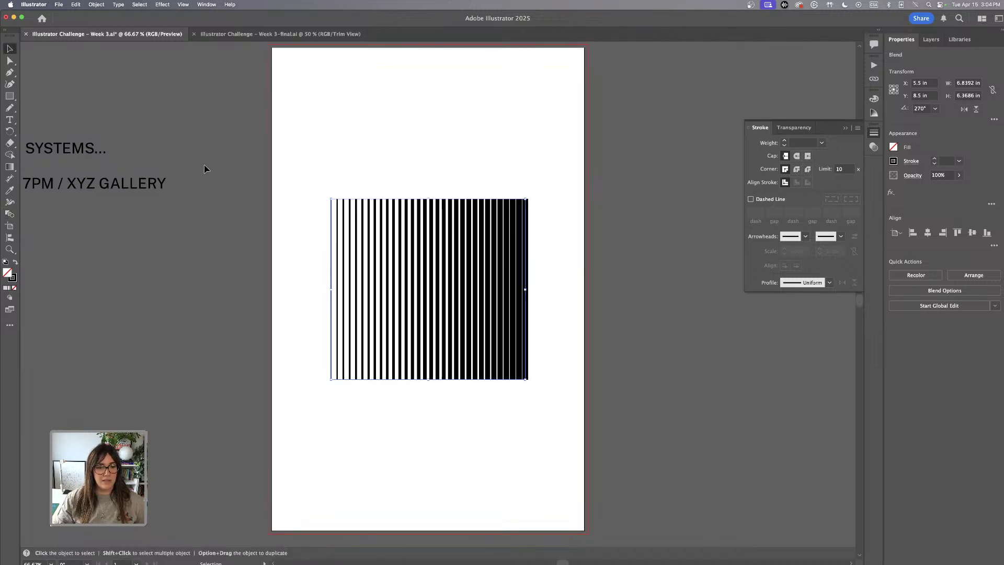
{"action": "left_click", "coordinate": [410, 133]}
{"action": "key", "text": "super+minus"}
{"action": "left_click", "coordinate": [488, 334]}
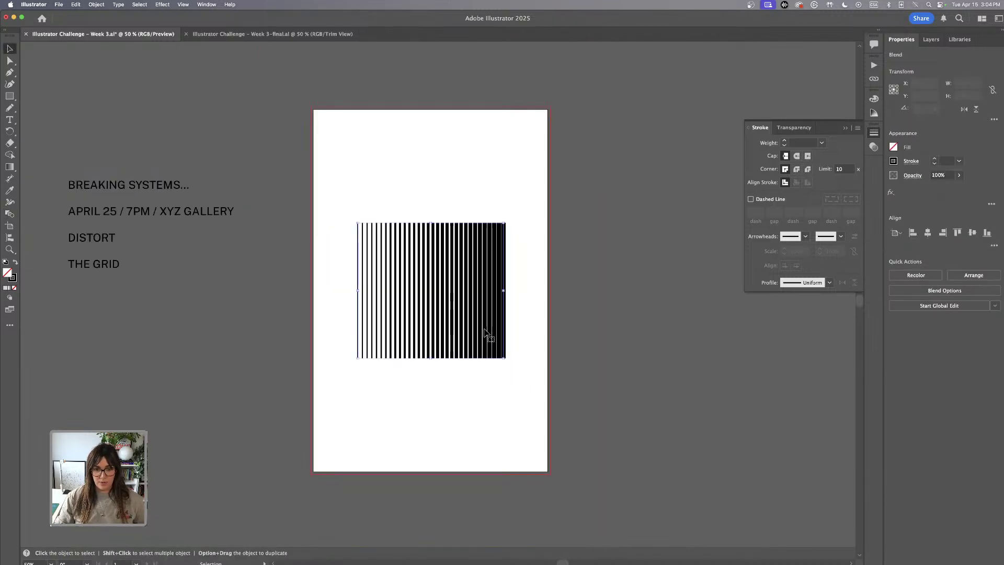
{"action": "scroll", "coordinate": [534, 338], "scroll_direction": "left", "scroll_amount": 2}
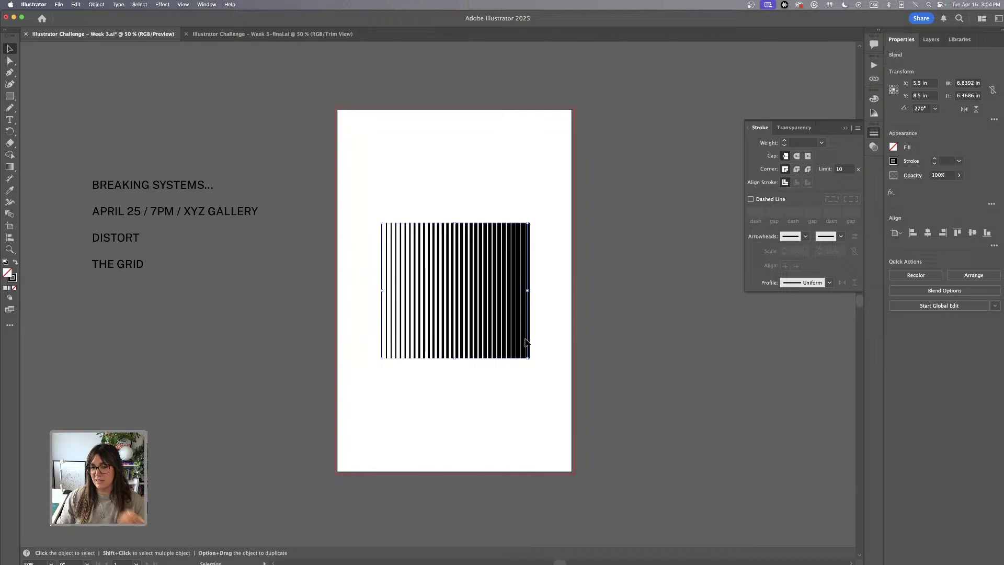
{"action": "left_click", "coordinate": [542, 413]}
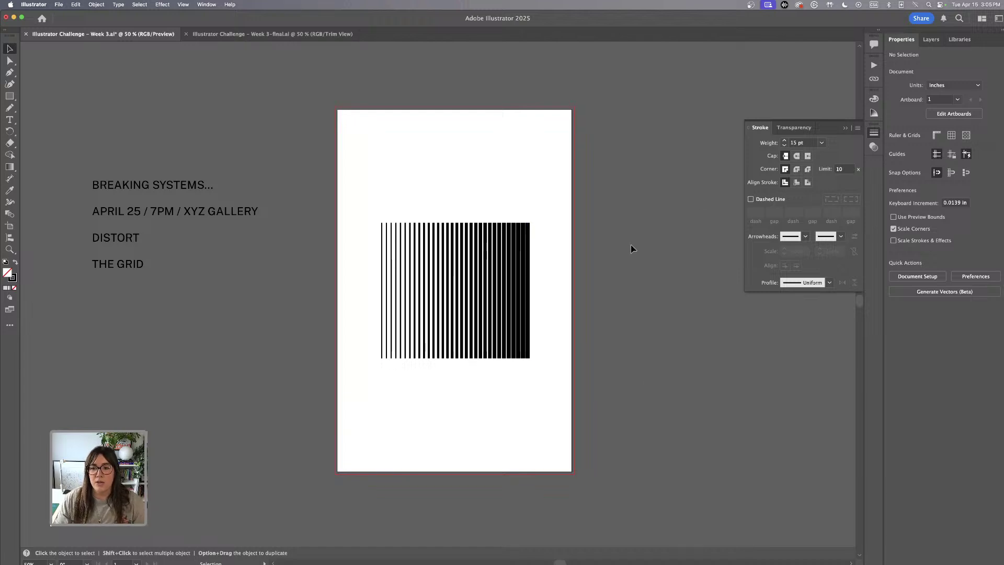
{"action": "left_click", "coordinate": [845, 128]}
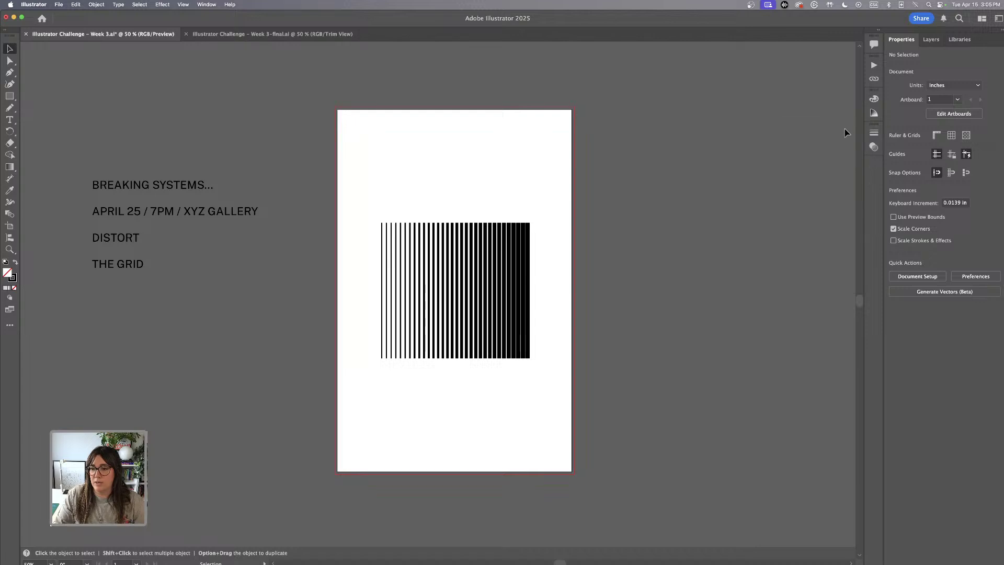
- Open the gradient settings and place them in the empty area beside the artboard
{"action": "left_click", "coordinate": [206, 7]}
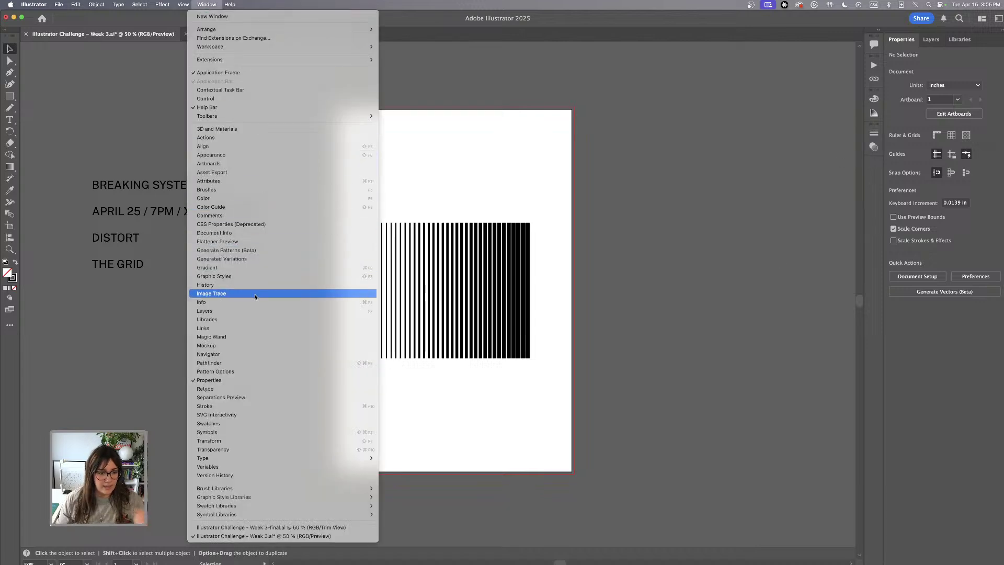
{"action": "left_click", "coordinate": [246, 268]}
{"action": "left_click_drag", "start_coordinate": [365, 229], "coordinate": [741, 179]}
- Draw a rectangle about 3.6 by 3.5 in outside the artboard's upper right corner, with a black fill and no stroke
{"action": "left_click", "coordinate": [9, 97]}
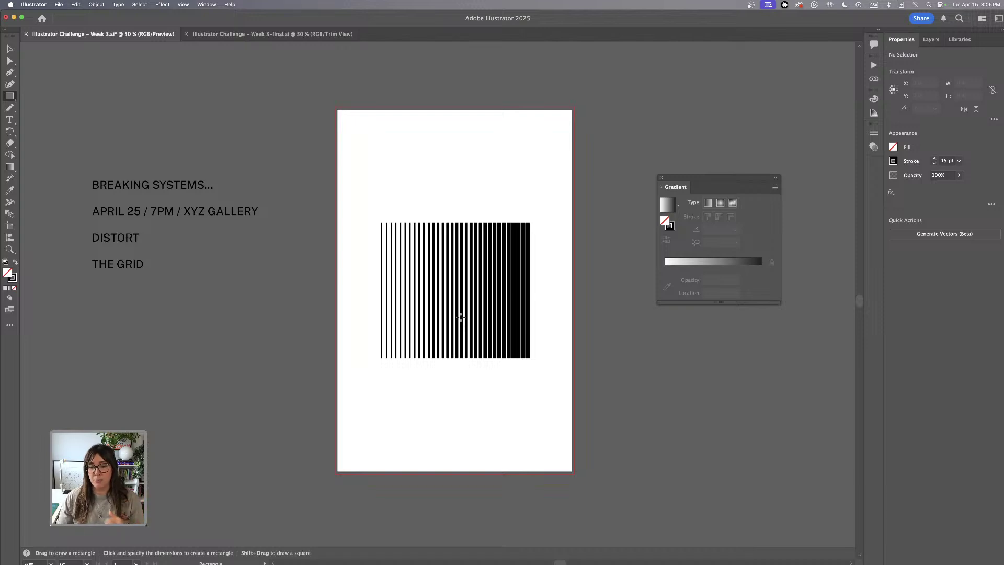
{"action": "left_click_drag", "start_coordinate": [620, 84], "coordinate": [632, 98]}
{"action": "left_click_drag", "start_coordinate": [695, 158], "coordinate": [699, 160]}
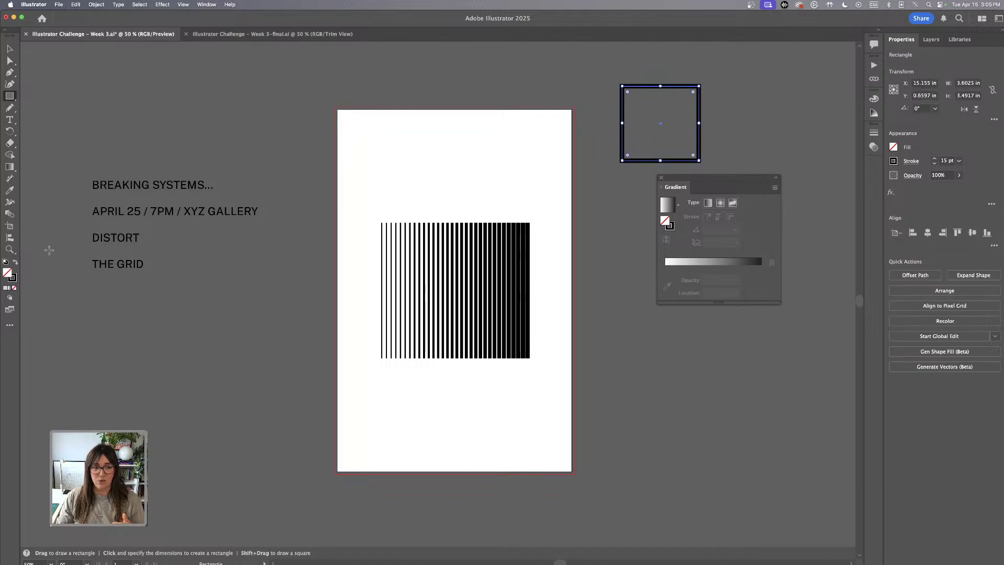
{"action": "left_click_drag", "start_coordinate": [14, 280], "coordinate": [6, 274]}
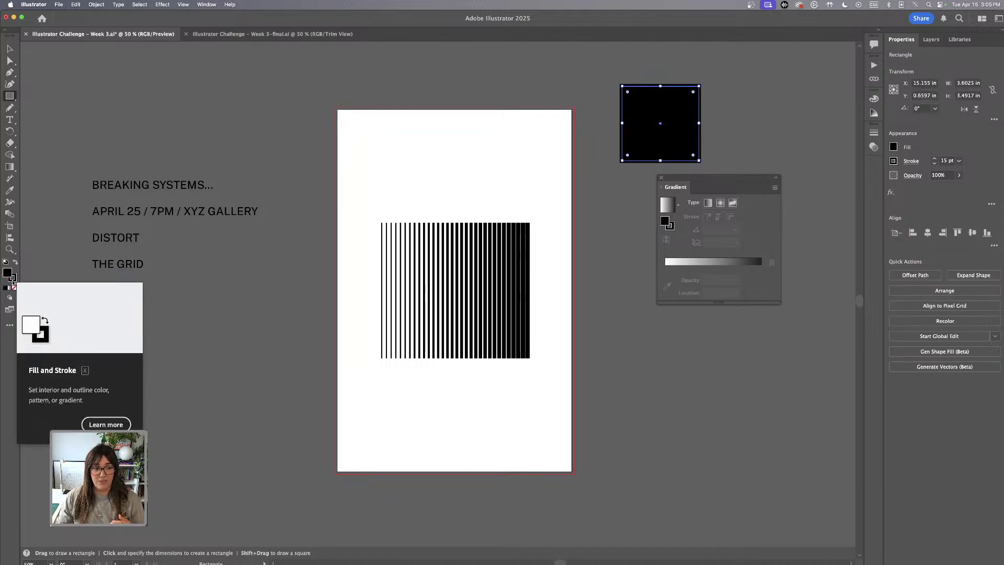
{"action": "left_click", "coordinate": [13, 280]}
{"action": "left_click", "coordinate": [15, 288]}
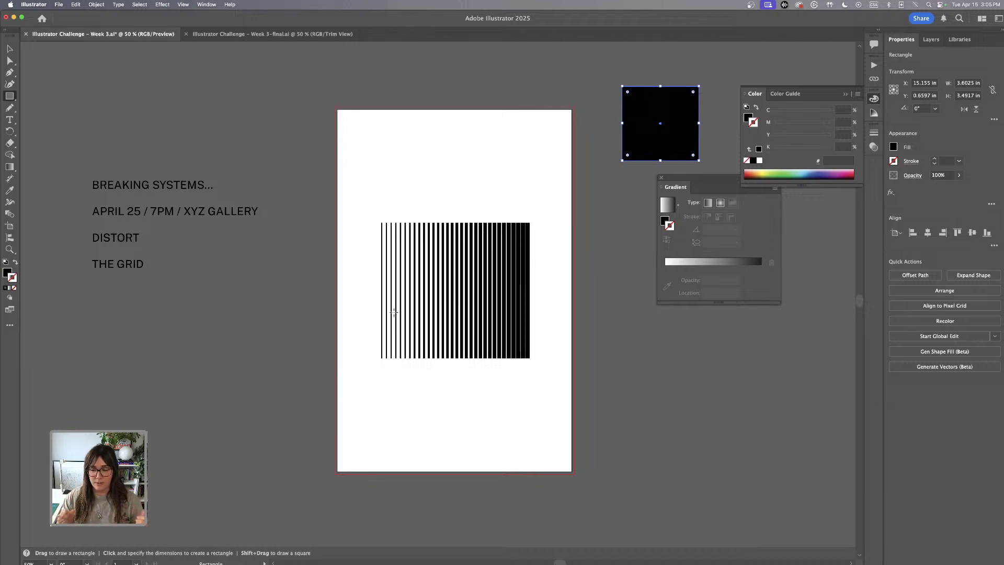
- Fill the rectangle with the white-to-black linear gradient and leave its stroke empty
{"action": "left_click", "coordinate": [668, 210]}
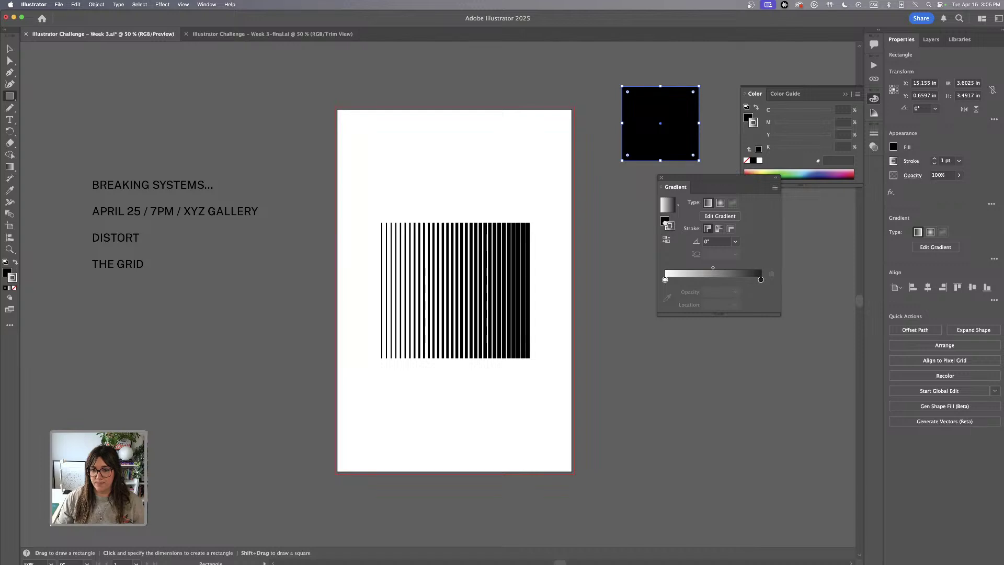
{"action": "left_click", "coordinate": [665, 222]}
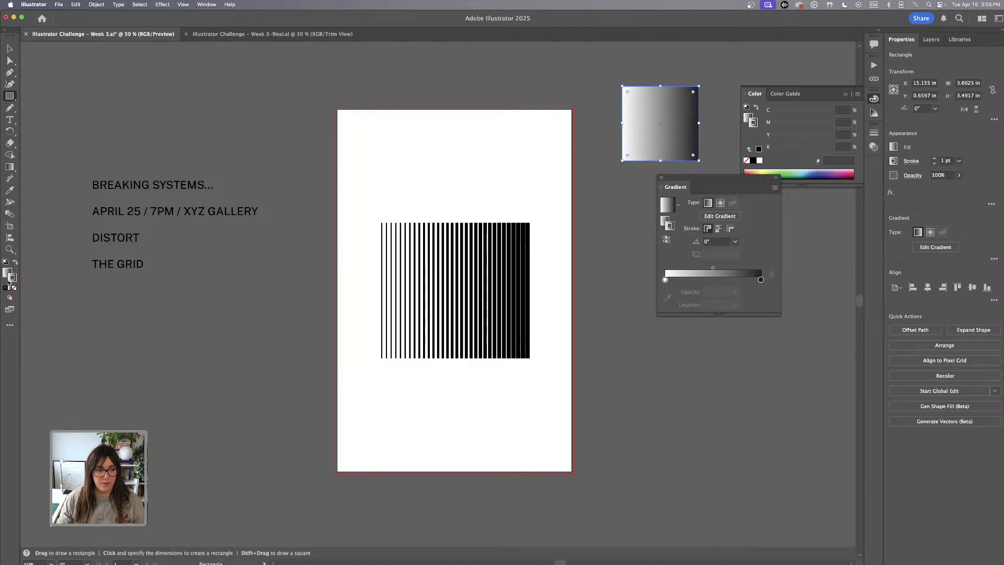
{"action": "left_click", "coordinate": [14, 287]}
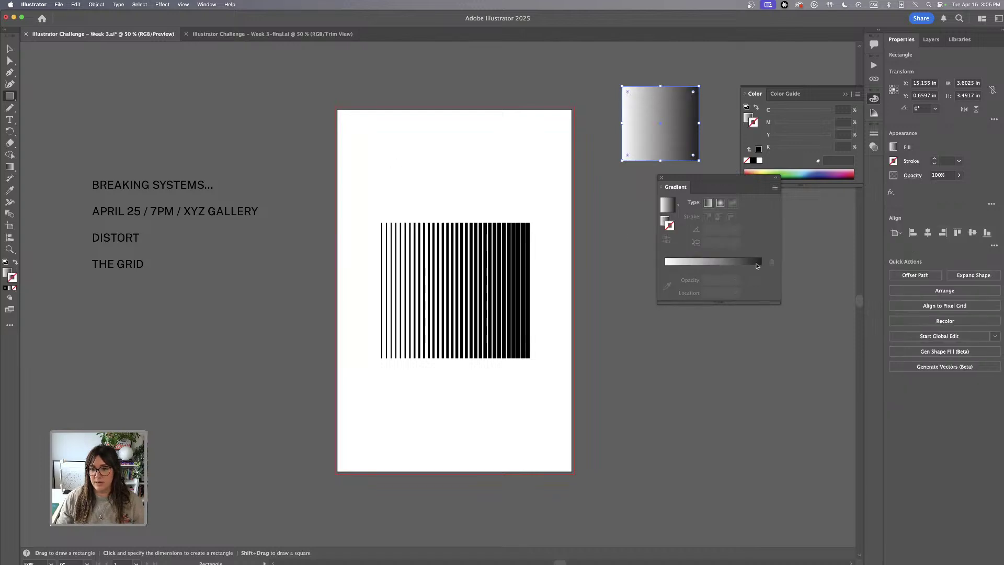
- Apply the gradient to the rectangle's stroke and recolor its dark end stop coral with C 0, M 69 and K 11
{"action": "left_click", "coordinate": [756, 266]}
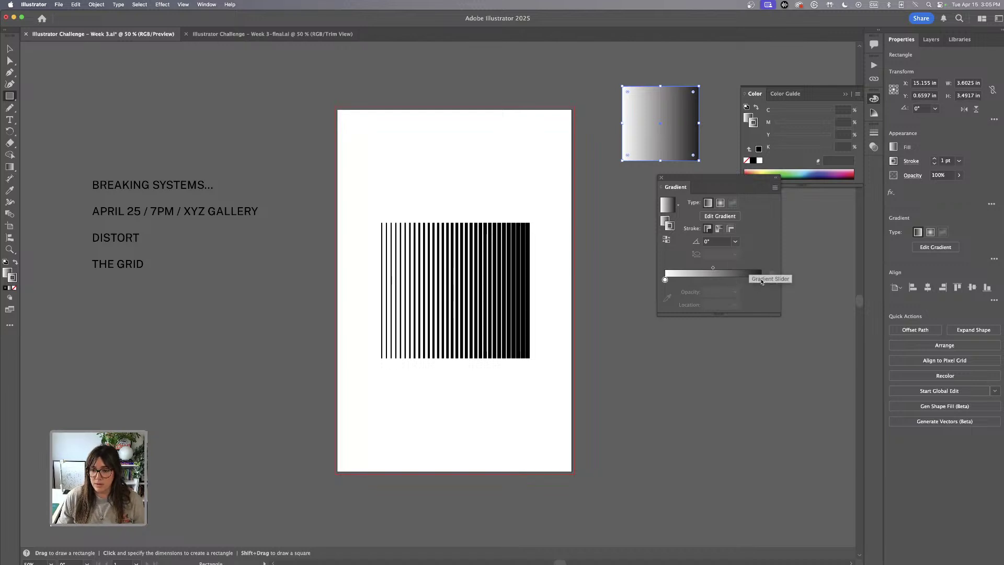
{"action": "double_click", "coordinate": [761, 280]}
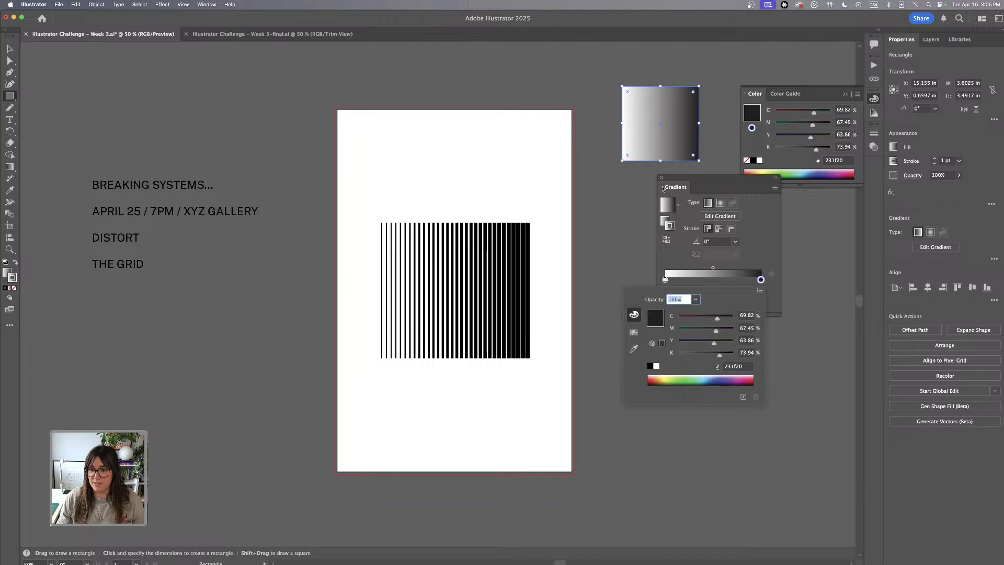
{"action": "left_click_drag", "start_coordinate": [716, 318], "coordinate": [679, 318]}
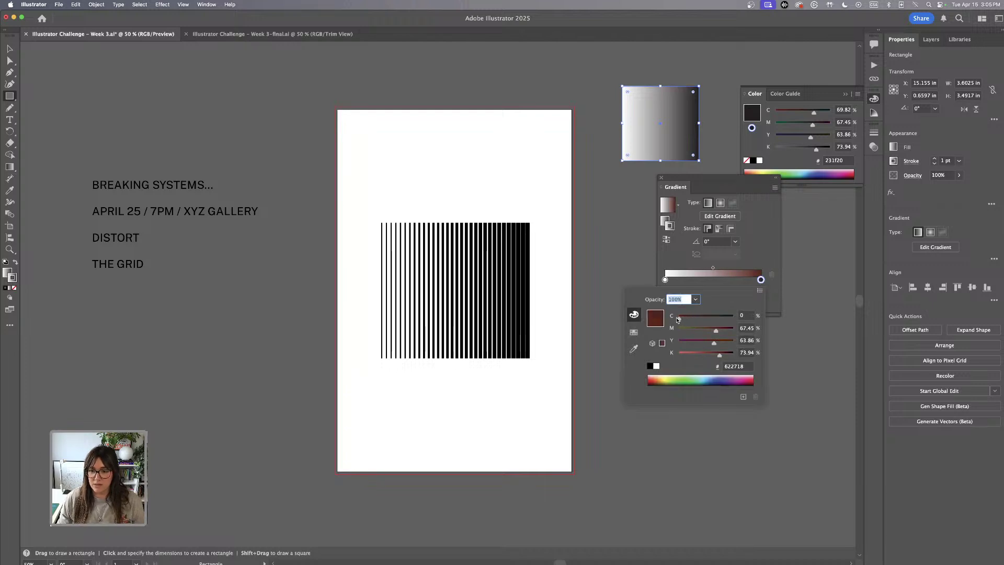
{"action": "left_click_drag", "start_coordinate": [719, 355], "coordinate": [717, 331]}
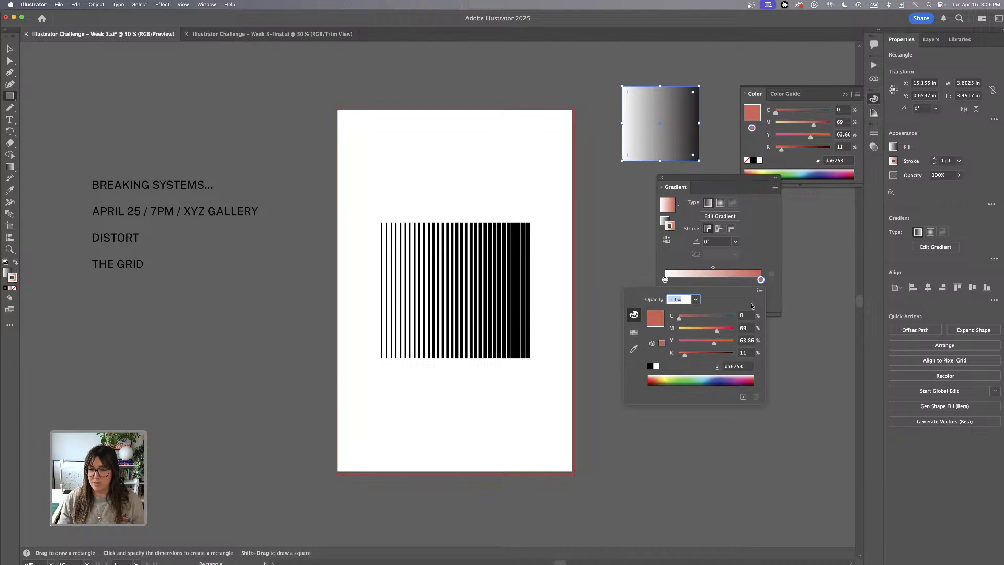
- Add a gradient stop at about 82% and color it teal with C 90, M 9 and Y 34
{"action": "left_click_drag", "start_coordinate": [737, 280], "coordinate": [744, 280]}
{"action": "double_click", "coordinate": [745, 279]}
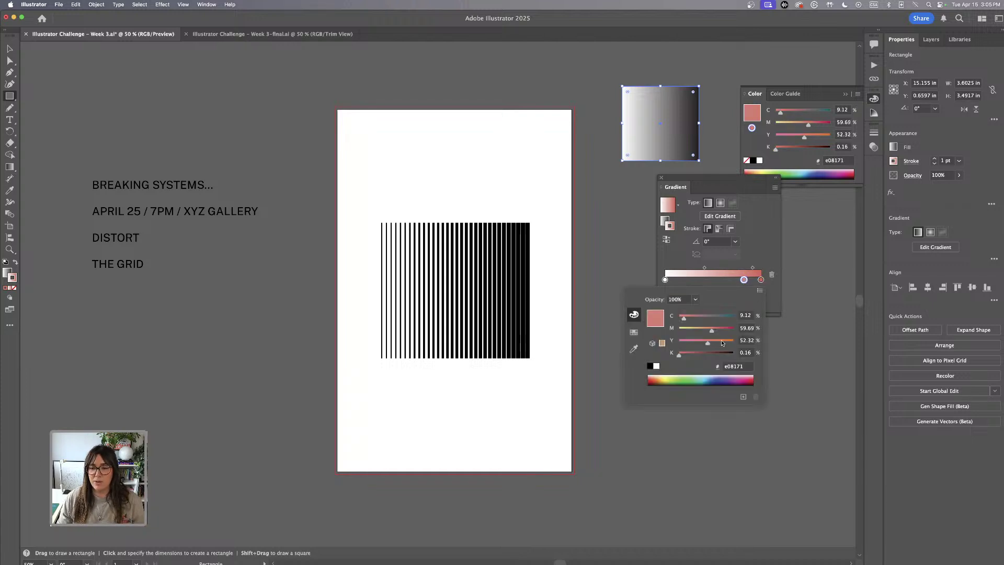
{"action": "left_click_drag", "start_coordinate": [709, 317], "coordinate": [697, 343]}
{"action": "left_click", "coordinate": [799, 285]}
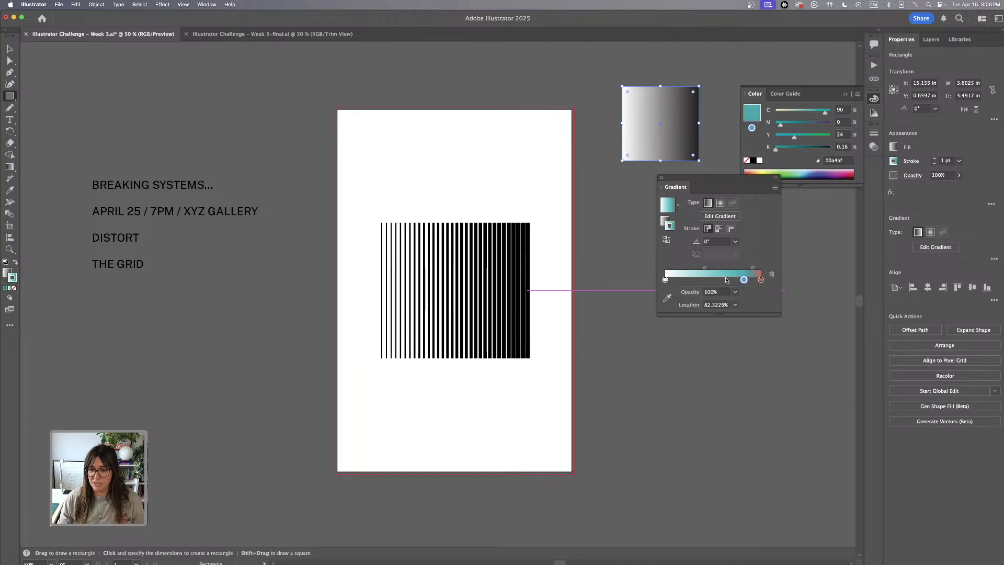
- Add a gradient stop at about 68% and color it yellow with C 15 and Y 85
{"action": "left_click", "coordinate": [730, 281]}
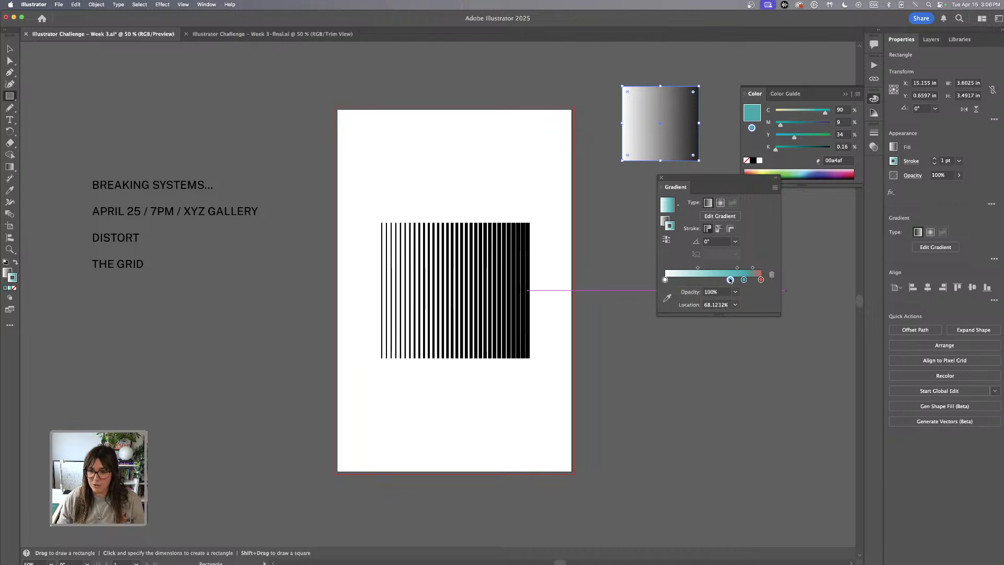
{"action": "double_click", "coordinate": [730, 279]}
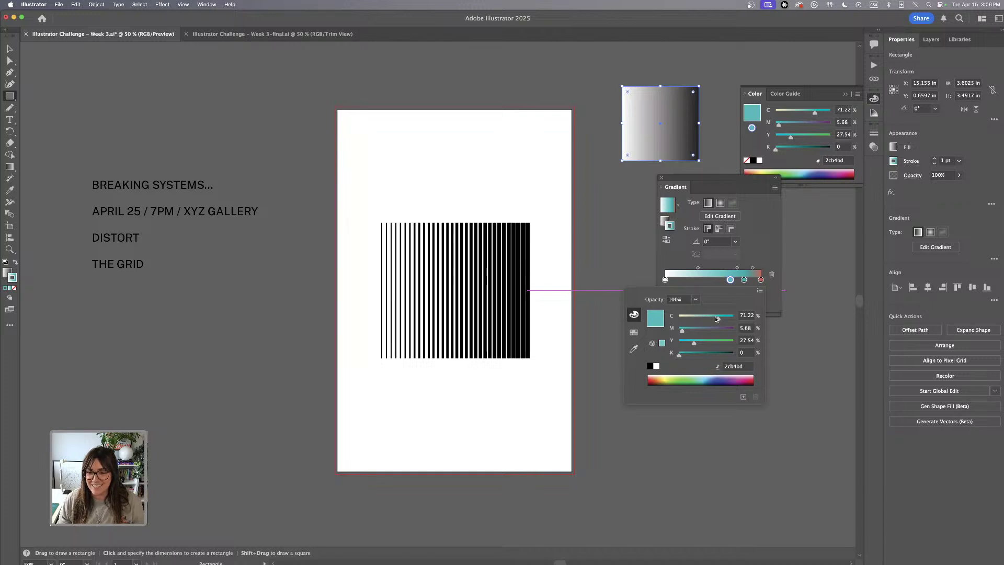
{"action": "left_click_drag", "start_coordinate": [715, 319], "coordinate": [727, 345]}
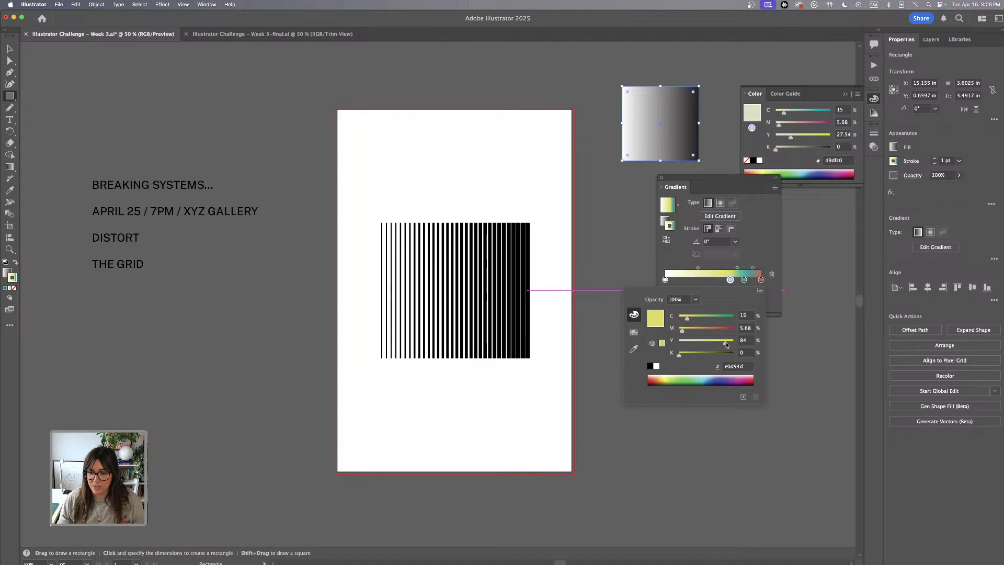
{"action": "left_click", "coordinate": [717, 280]}
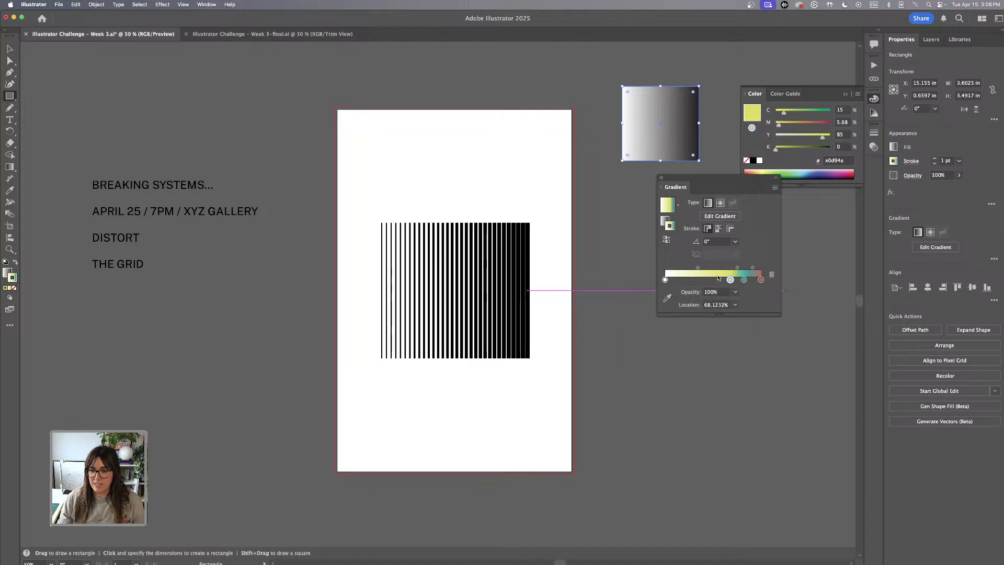
- Add a gradient stop at about 54% and color it green with C 75 and Y 86
{"action": "left_click", "coordinate": [717, 280]}
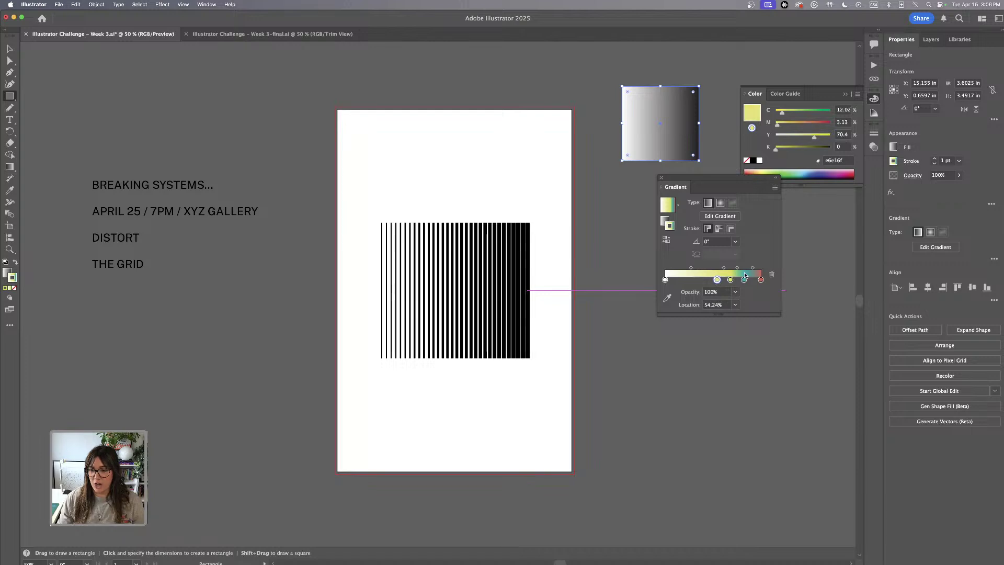
{"action": "double_click", "coordinate": [717, 281]}
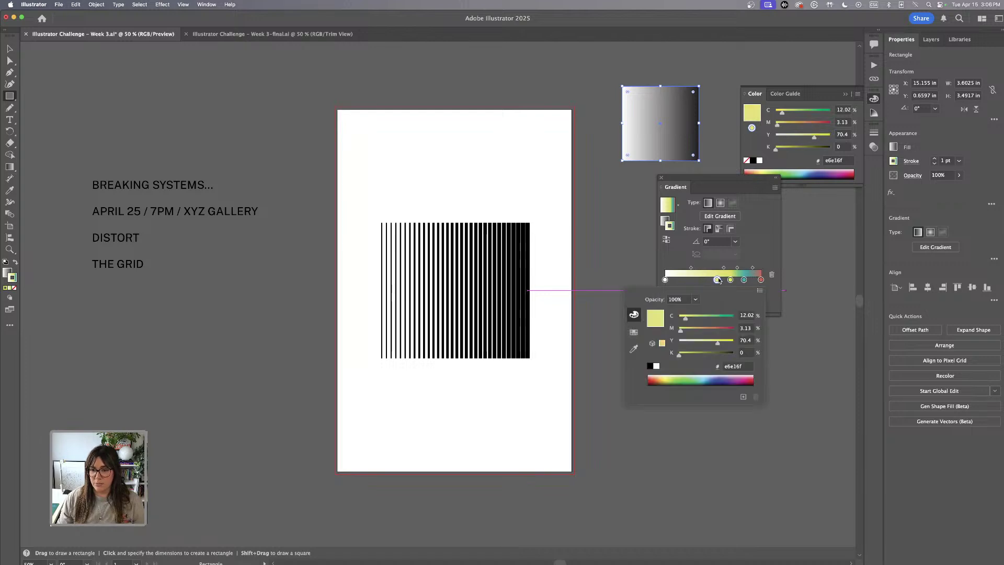
{"action": "left_click", "coordinate": [717, 317]}
{"action": "left_click_drag", "start_coordinate": [718, 318], "coordinate": [727, 343]}
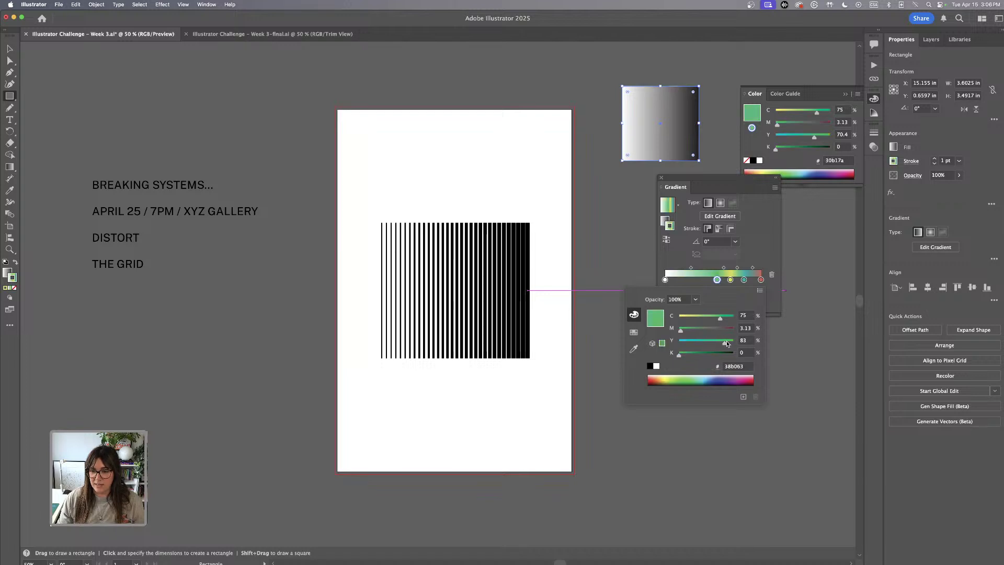
{"action": "left_click", "coordinate": [702, 279]}
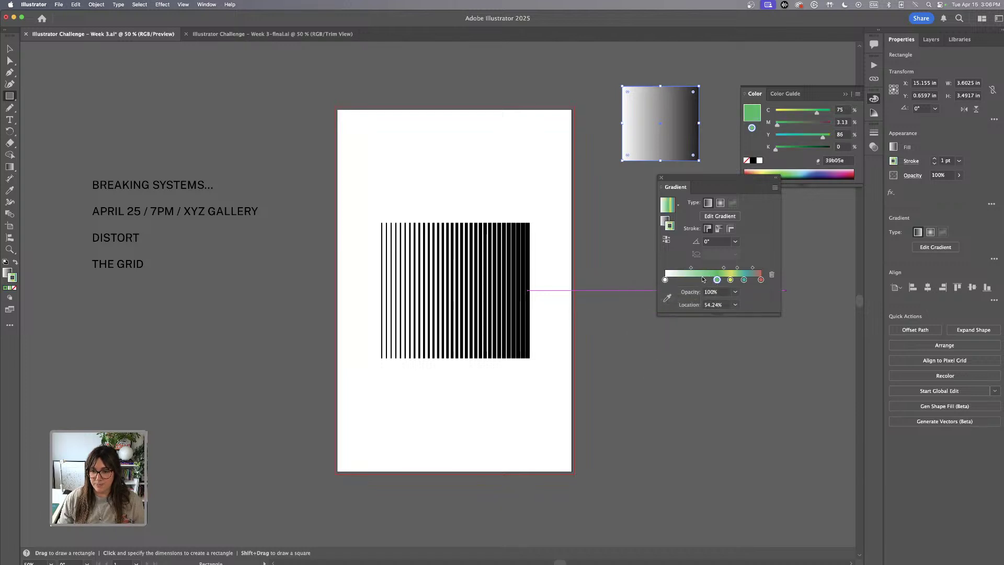
- Add a purple gradient stop with C 45, M 89 and Y 21, and position it at about 40%
{"action": "left_click", "coordinate": [703, 279]}
{"action": "double_click", "coordinate": [705, 279]}
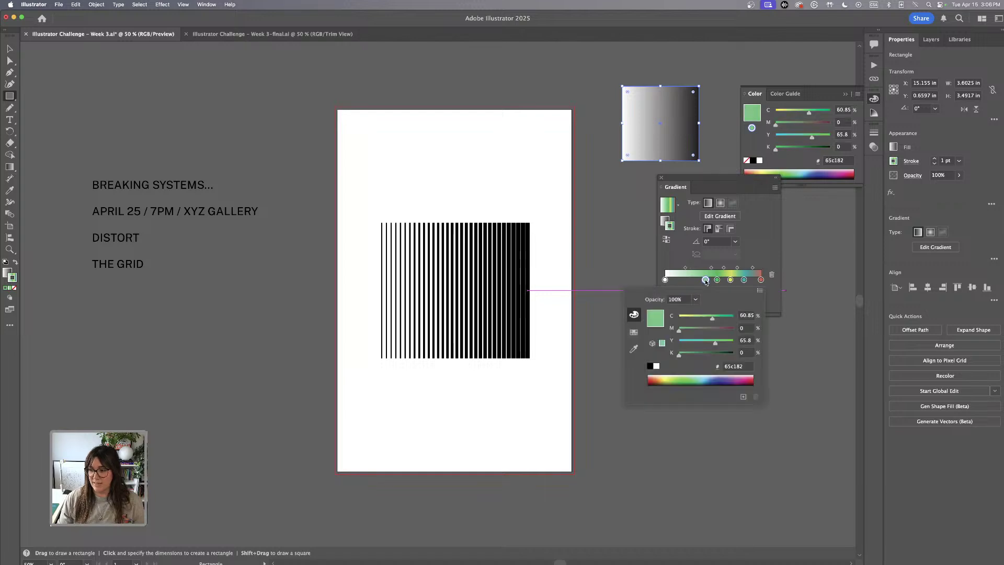
{"action": "left_click_drag", "start_coordinate": [702, 345], "coordinate": [704, 320]}
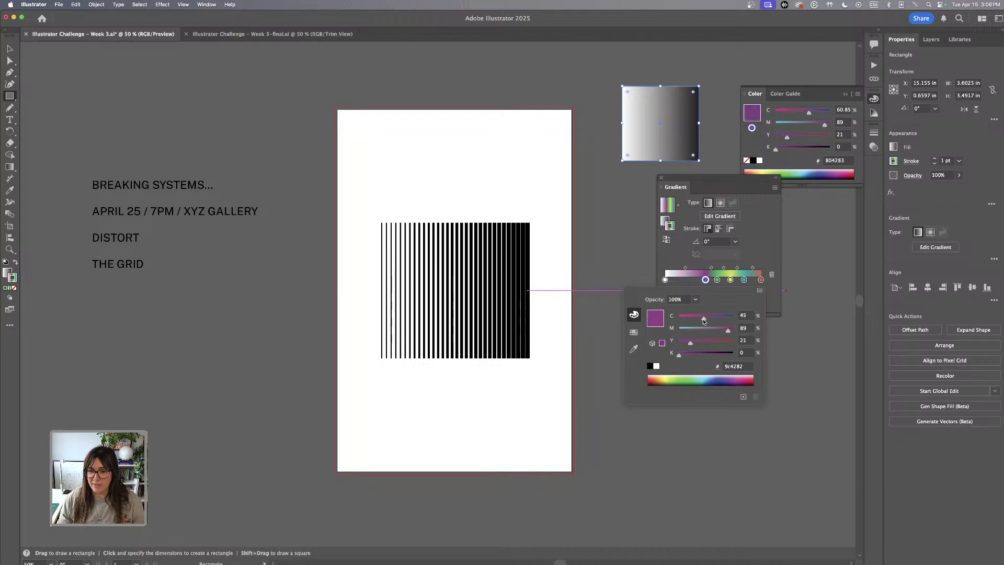
{"action": "left_click", "coordinate": [706, 279]}
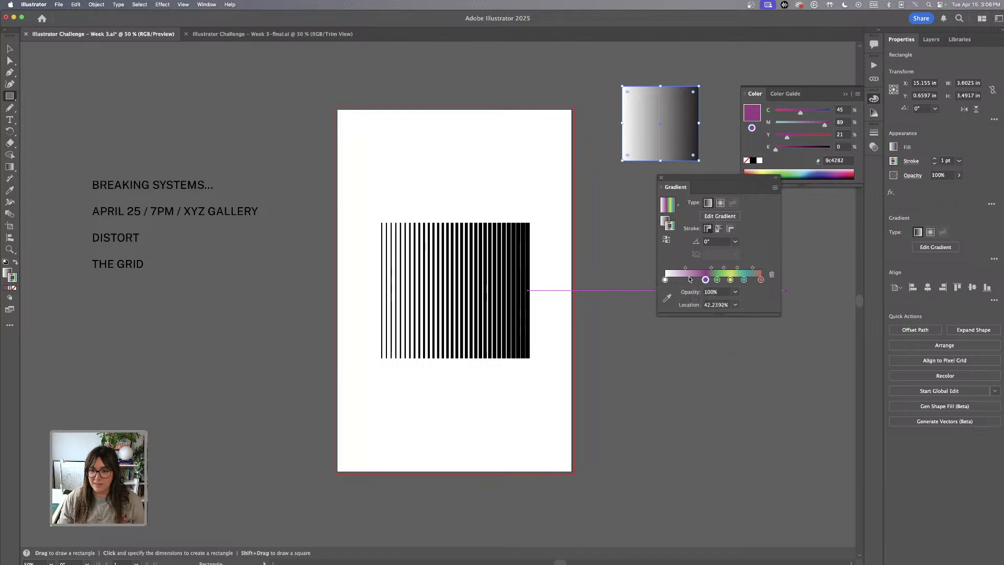
{"action": "mouse_move", "coordinate": [705, 279]}
{"action": "left_mouse_down"}
{"action": "mouse_move", "coordinate": [694, 278]}
{"action": "mouse_move", "coordinate": [703, 280]}
{"action": "left_mouse_up"}
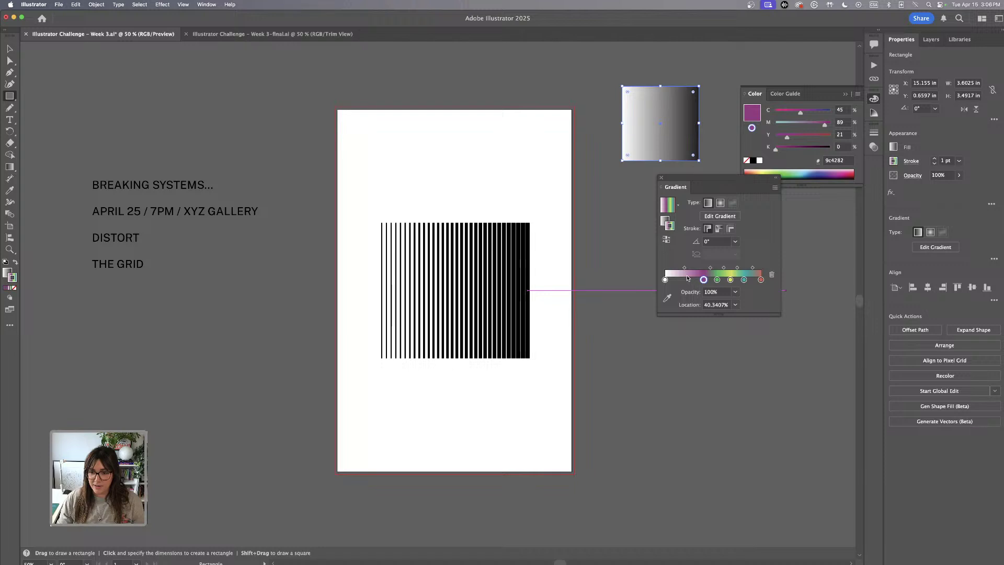
- Add a gradient stop between the white start and the purple stop, and color it blue with C 85
{"action": "left_click", "coordinate": [691, 280]}
{"action": "double_click", "coordinate": [690, 280]}
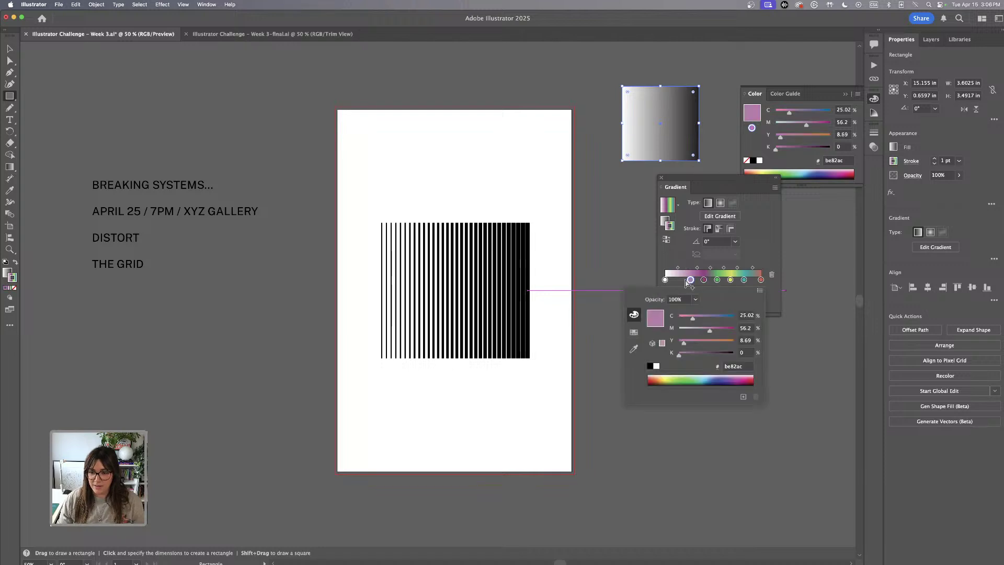
{"action": "left_click", "coordinate": [727, 316]}
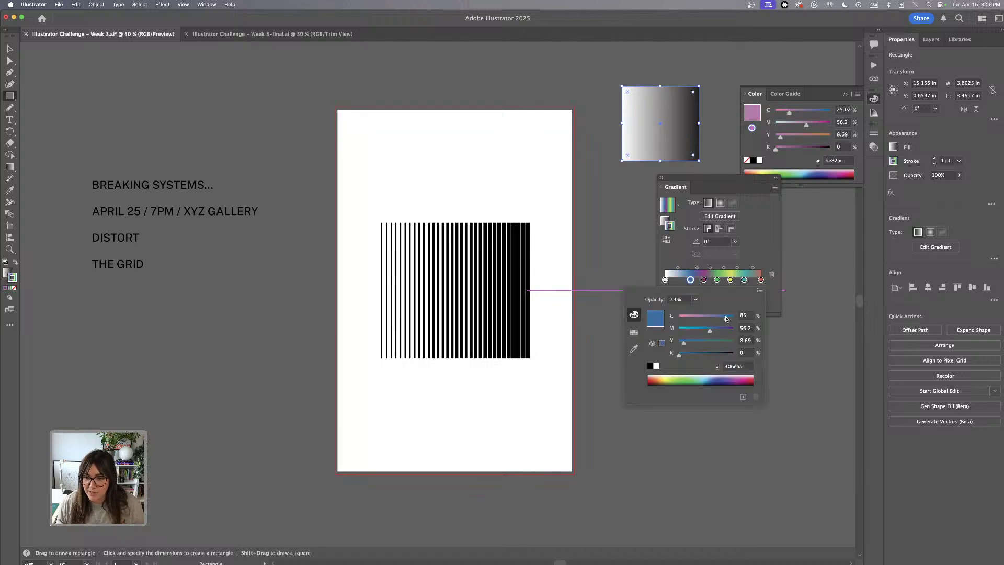
{"action": "left_click", "coordinate": [664, 280]}
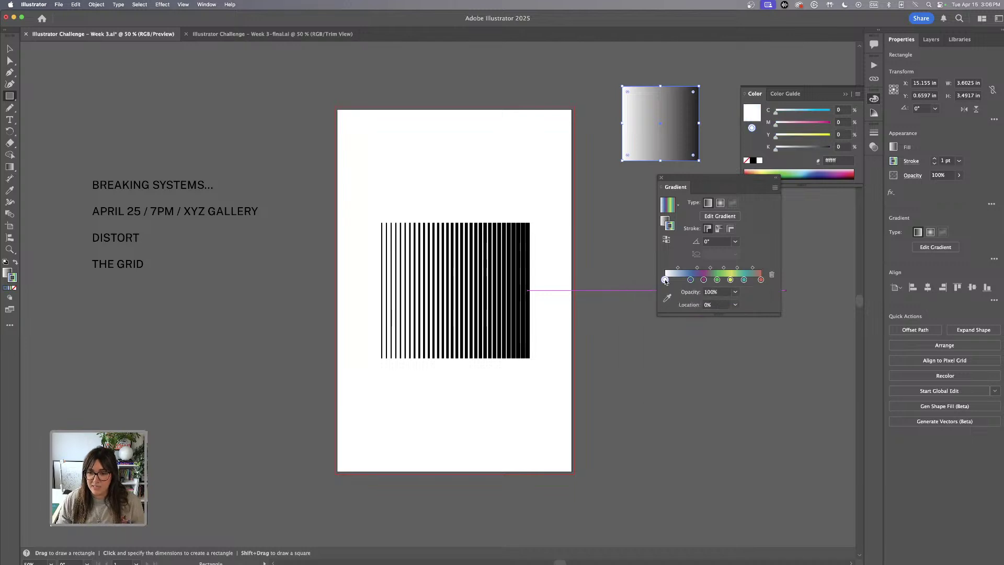
- Color the white starting gradient stop magenta with M 100
{"action": "double_click", "coordinate": [665, 280]}
{"action": "left_click_drag", "start_coordinate": [730, 329], "coordinate": [734, 328]}
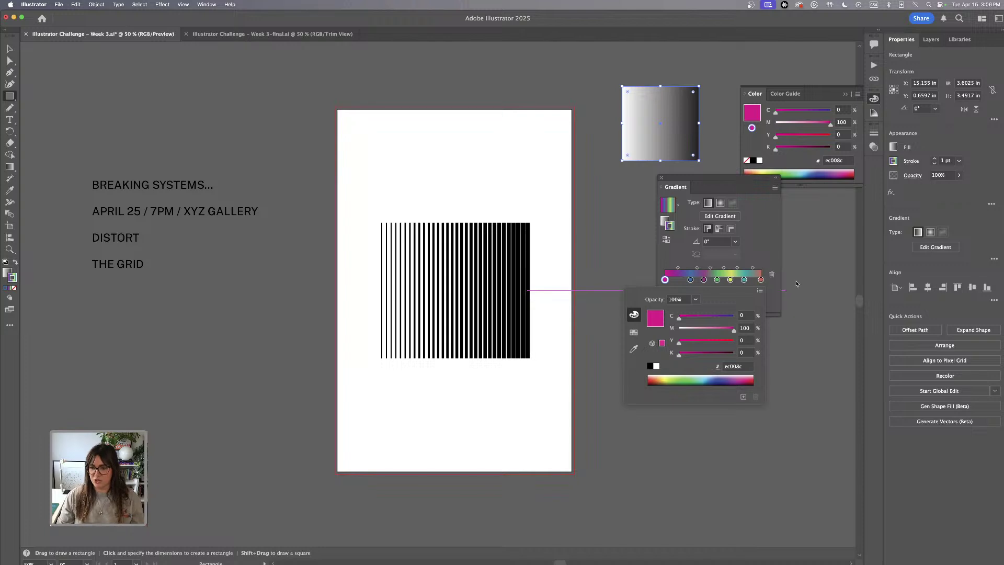
{"action": "left_click", "coordinate": [779, 315]}
- Space the gradient stops more evenly, moving the blue stop to about 19%
{"action": "left_click", "coordinate": [689, 279]}
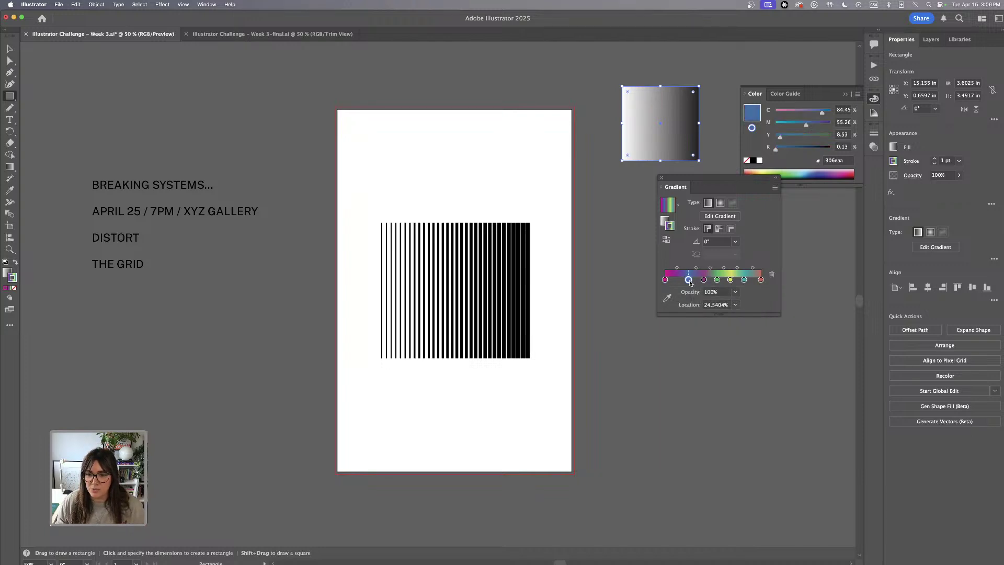
{"action": "mouse_move", "coordinate": [704, 281]}
{"action": "left_mouse_down"}
{"action": "mouse_move", "coordinate": [682, 280]}
{"action": "mouse_move", "coordinate": [745, 281]}
{"action": "mouse_move", "coordinate": [684, 282]}
{"action": "left_mouse_up"}
{"action": "left_click", "coordinate": [703, 280]}
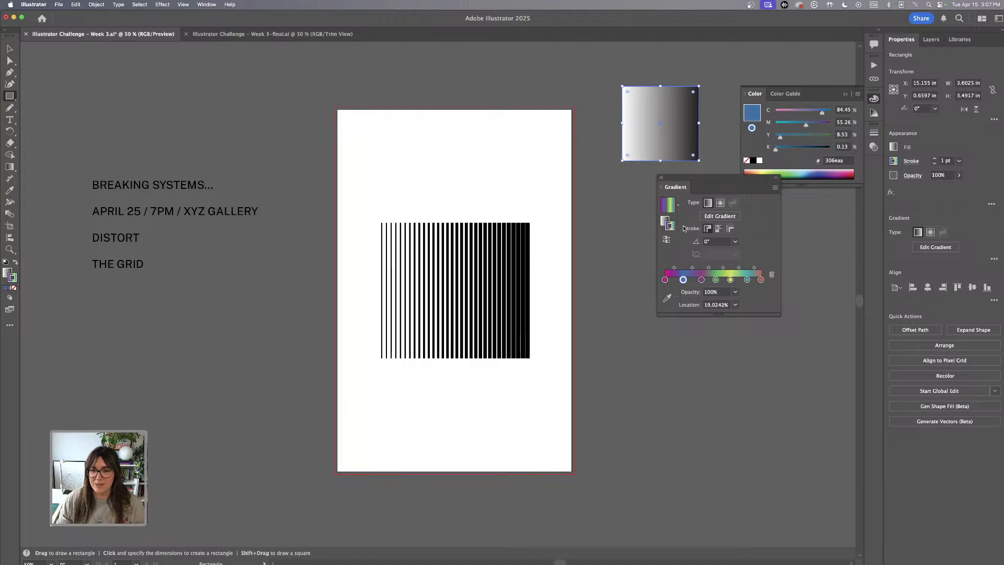
- Apply the rainbow gradient to the square's fill and remove its stroke
{"action": "left_click", "coordinate": [664, 220]}
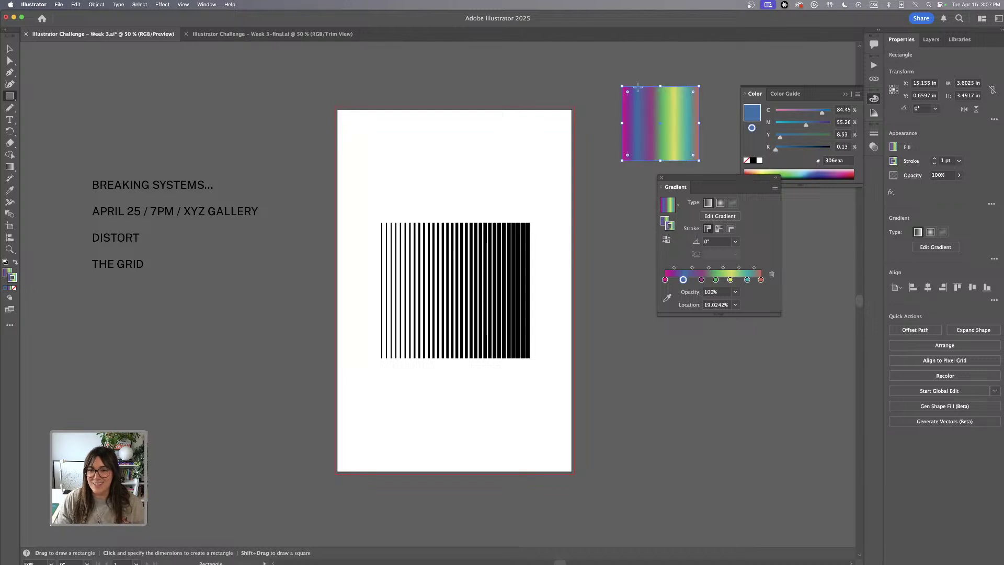
{"action": "left_click", "coordinate": [14, 288]}
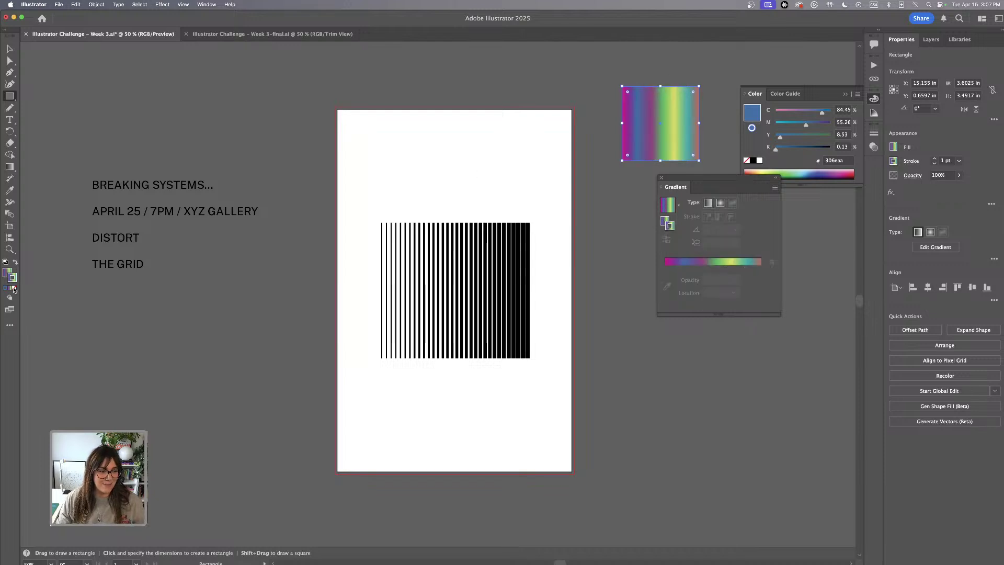
{"action": "left_click", "coordinate": [10, 49]}
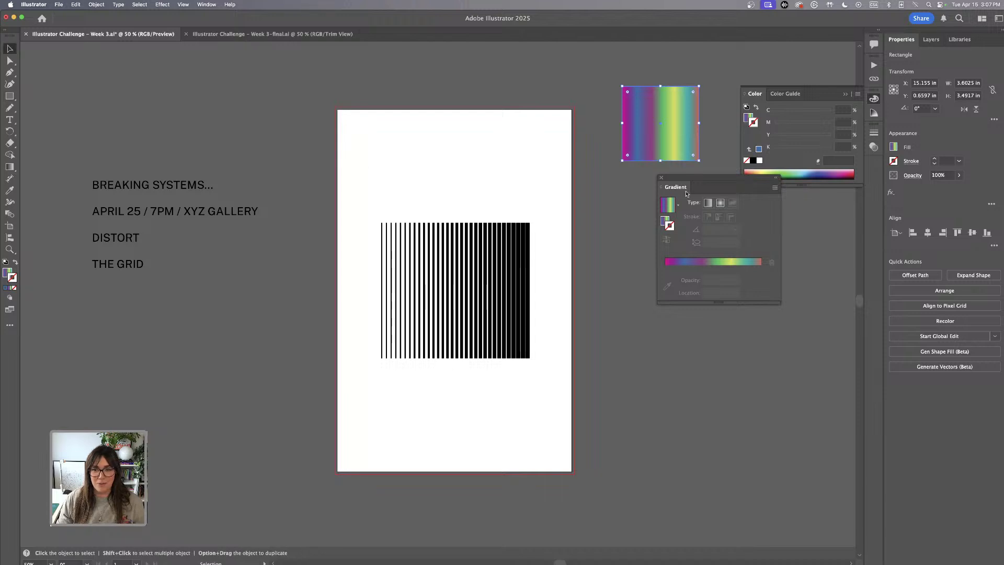
- Move the gradient square down beside the artboard and widen it to about 4.69 in
{"action": "left_click_drag", "start_coordinate": [686, 194], "coordinate": [723, 295]}
{"action": "mouse_move", "coordinate": [670, 128]}
{"action": "left_mouse_down"}
{"action": "mouse_move", "coordinate": [664, 204]}
{"action": "mouse_move", "coordinate": [717, 200]}
{"action": "left_mouse_up"}
{"action": "left_click", "coordinate": [777, 365]}
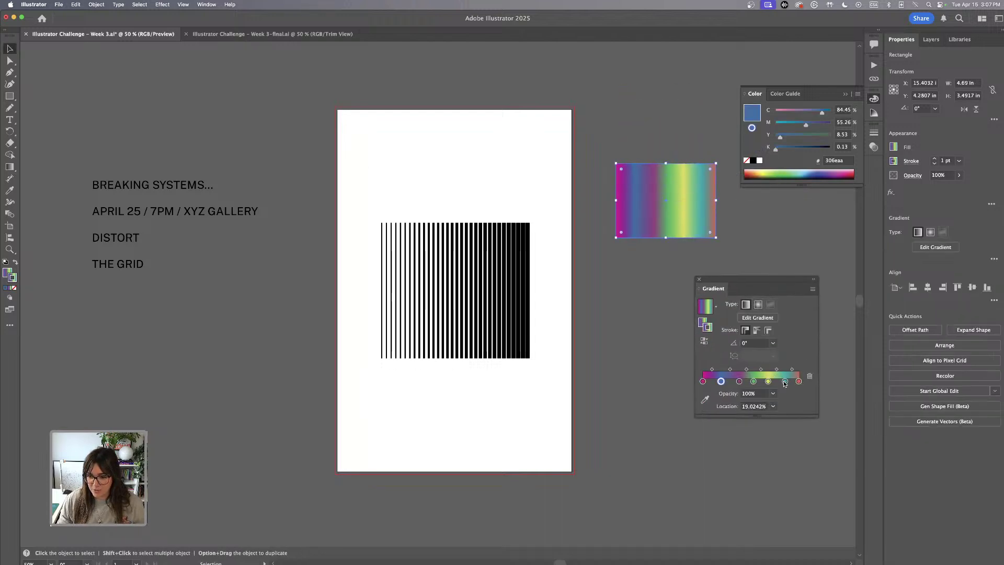
- Reorder the fill gradient so the coral stop sits between yellow and teal, with the teal stop at the end
{"action": "left_click", "coordinate": [785, 381]}
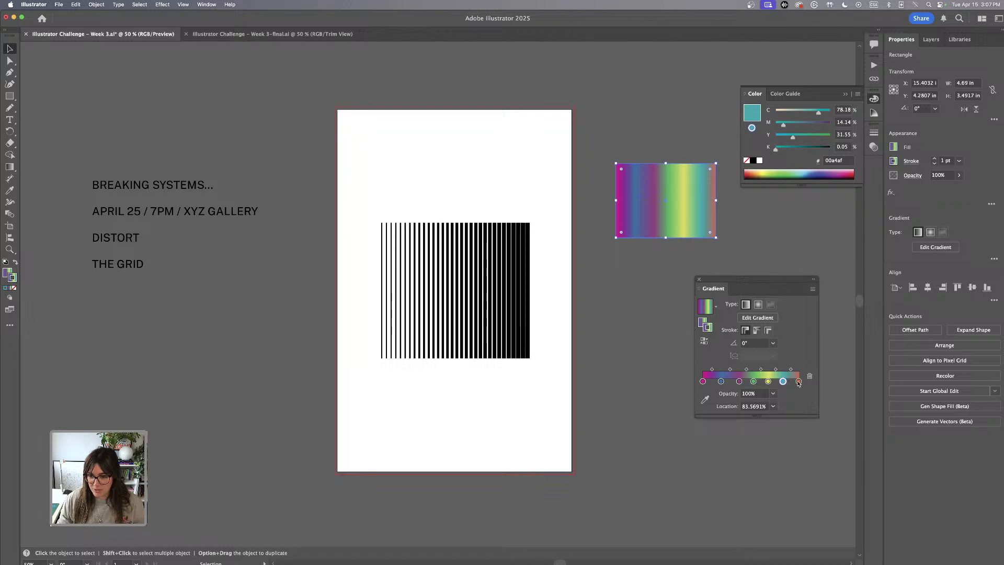
{"action": "left_click", "coordinate": [798, 382]}
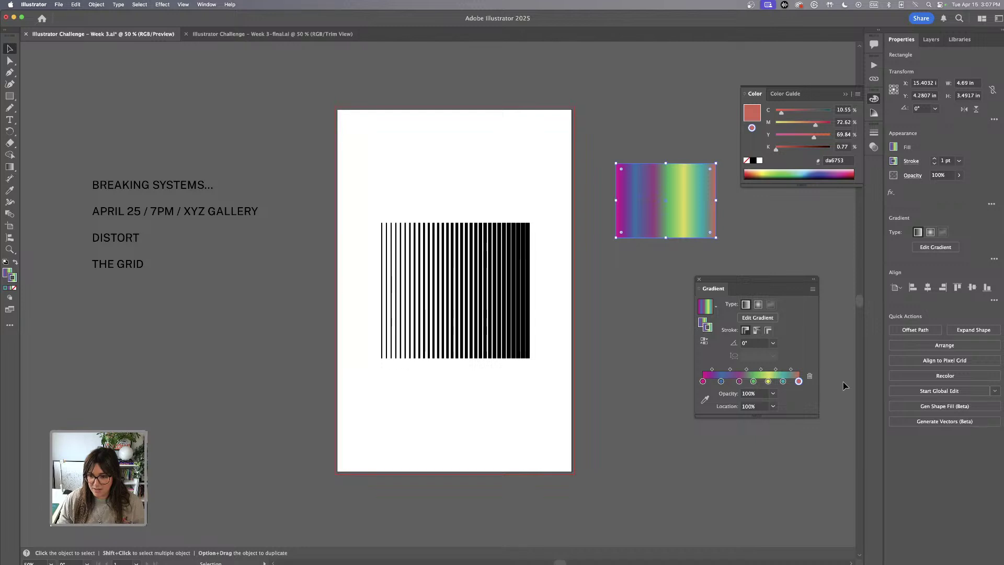
{"action": "left_click_drag", "start_coordinate": [779, 281], "coordinate": [758, 259]}
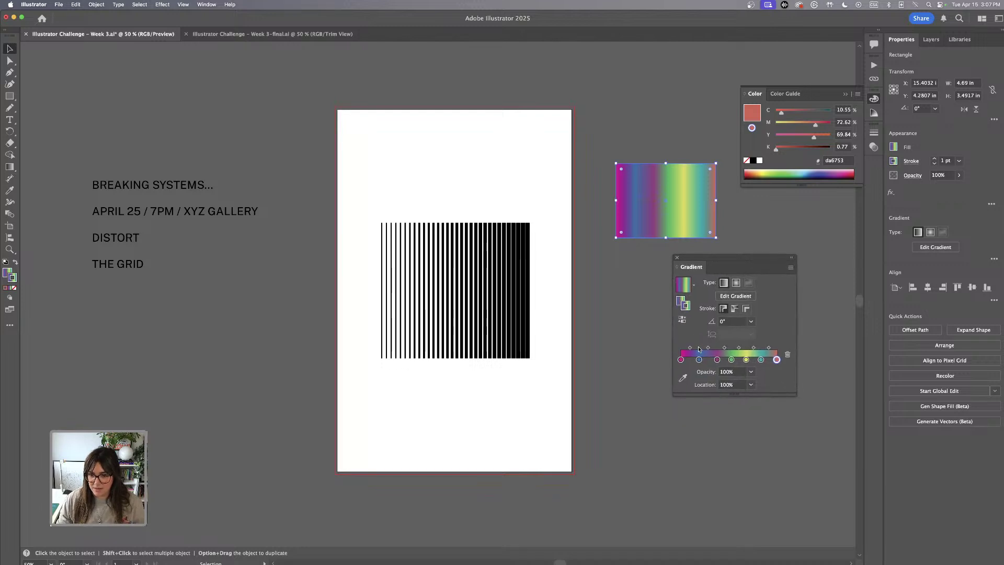
{"action": "left_click", "coordinate": [681, 302]}
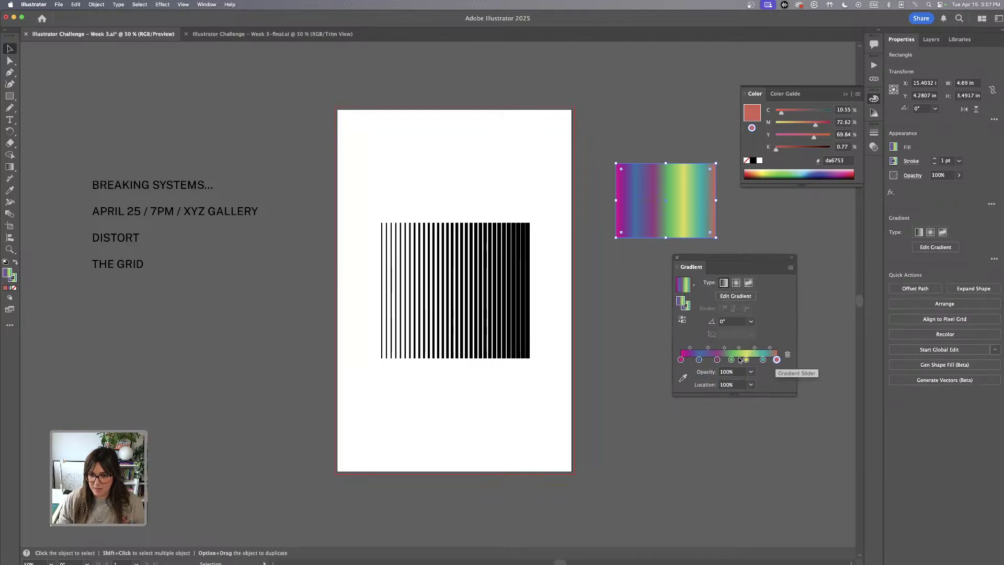
{"action": "left_click_drag", "start_coordinate": [758, 359], "coordinate": [753, 361]}
{"action": "left_click", "coordinate": [777, 360]}
- Add an orange gradient stop with C 0 and Y 91 between the blue and purple stops, with blue at about 16%
{"action": "left_click", "coordinate": [764, 360]}
{"action": "left_click", "coordinate": [765, 360]}
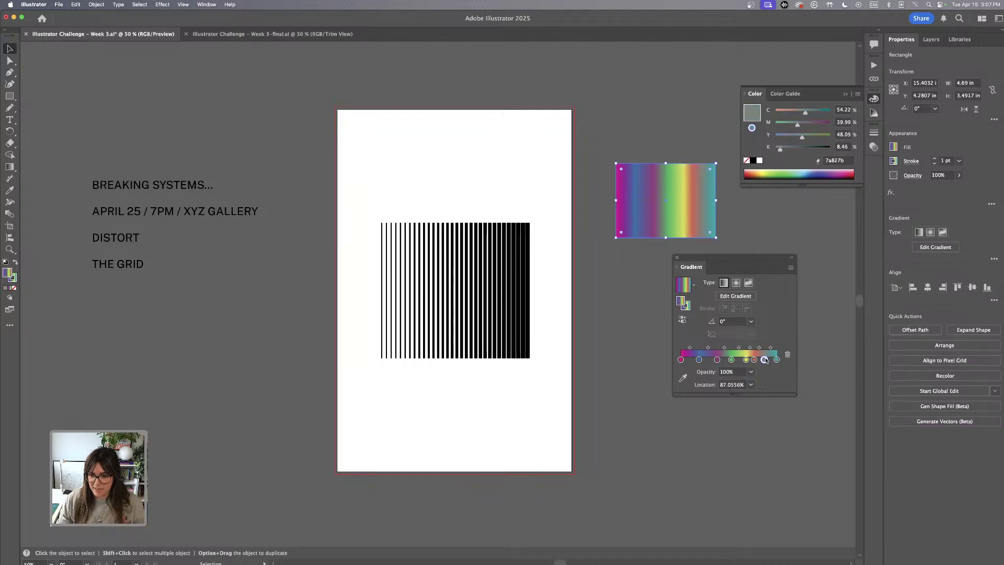
{"action": "double_click", "coordinate": [764, 360]}
{"action": "left_click_drag", "start_coordinate": [724, 397], "coordinate": [694, 399]}
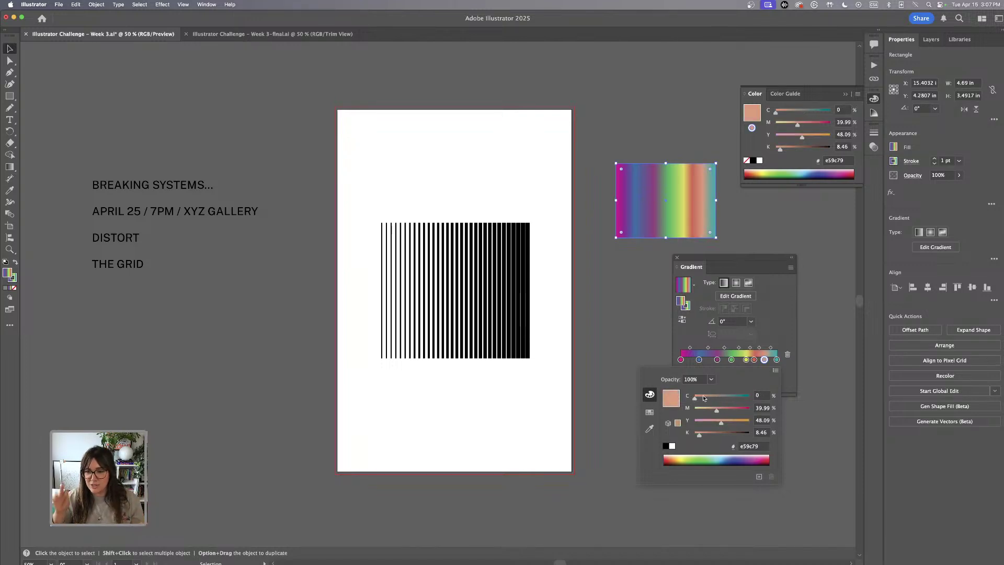
{"action": "left_click_drag", "start_coordinate": [731, 421], "coordinate": [737, 423]}
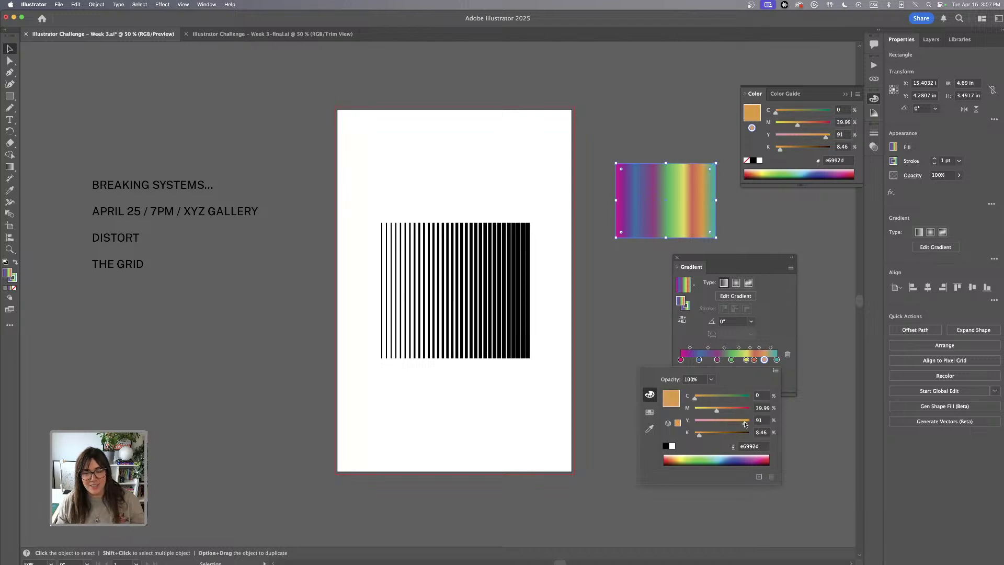
{"action": "left_click", "coordinate": [764, 360]}
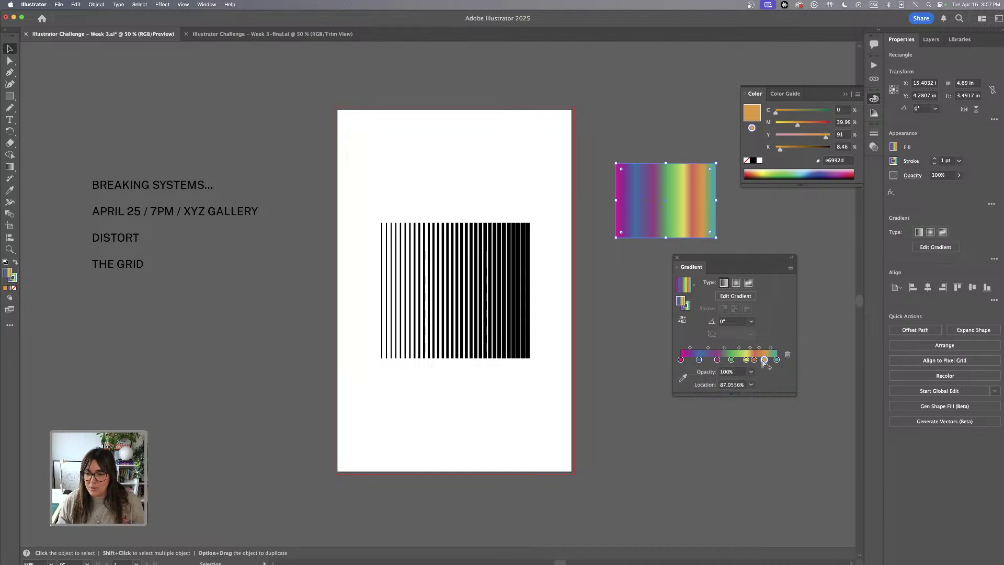
{"action": "left_click_drag", "start_coordinate": [764, 359], "coordinate": [697, 360]}
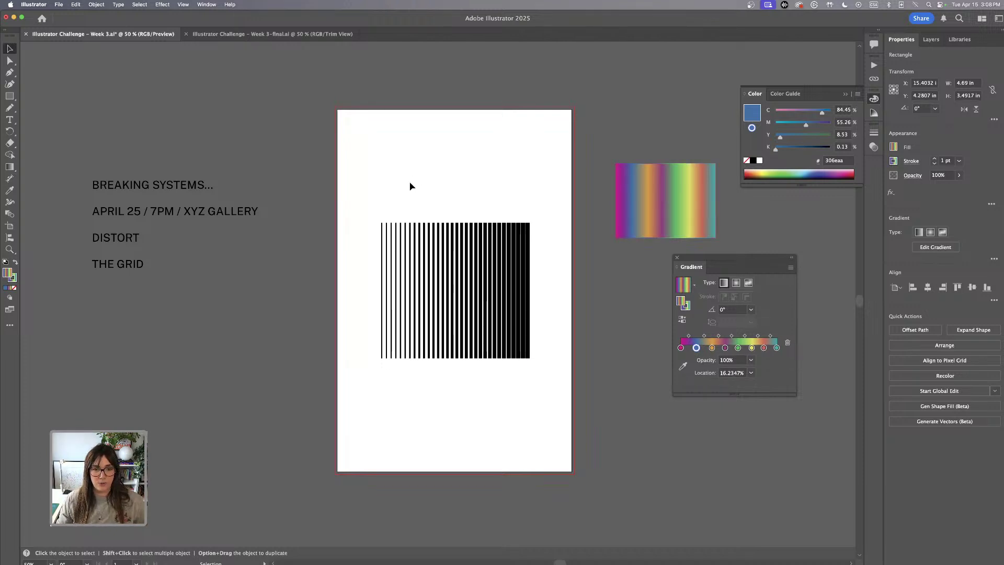
- Try to sample the rainbow rectangle's gradient onto the line blend with the Eyedropper
{"action": "left_click", "coordinate": [481, 235]}
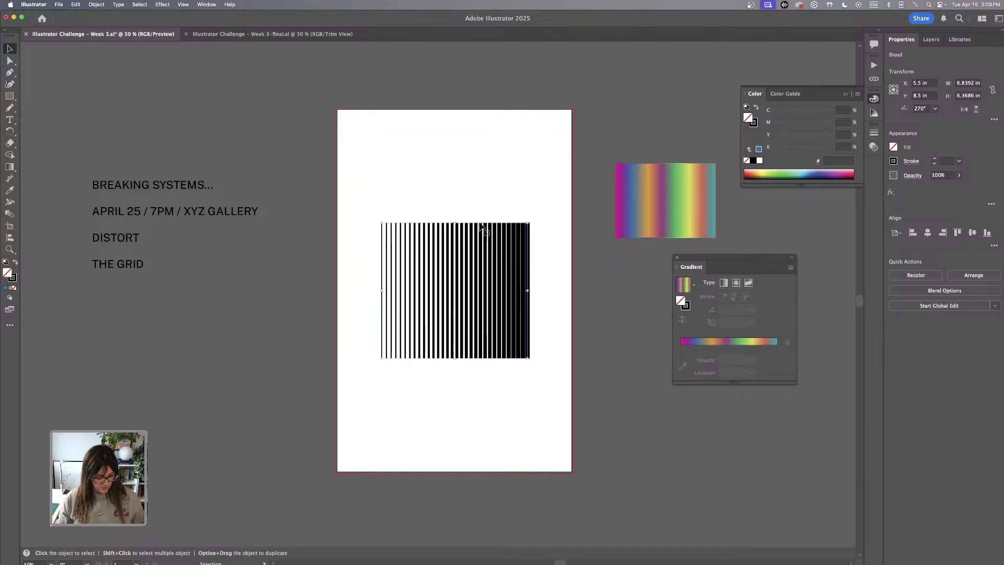
{"action": "key", "text": "i"}
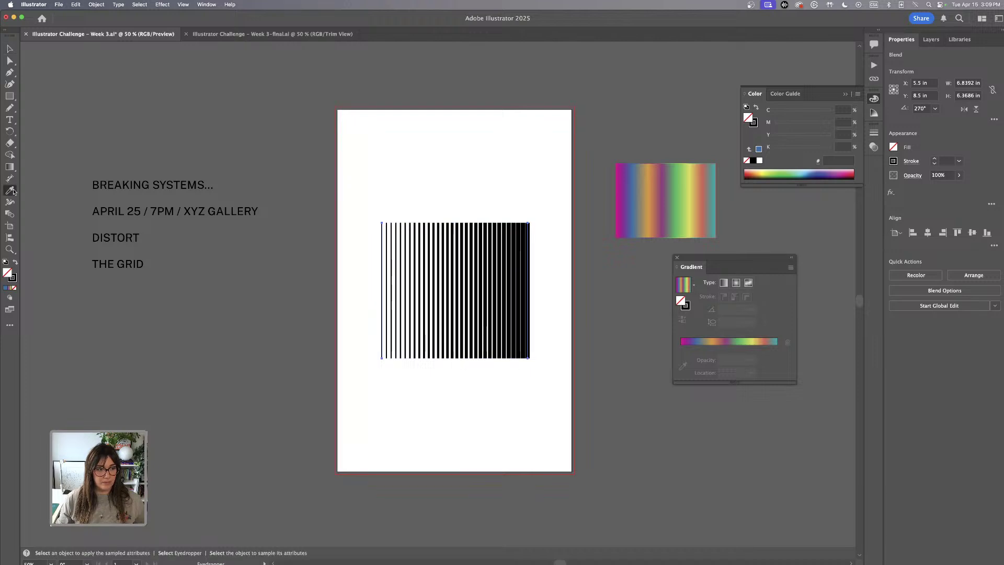
{"action": "left_click", "coordinate": [660, 183]}
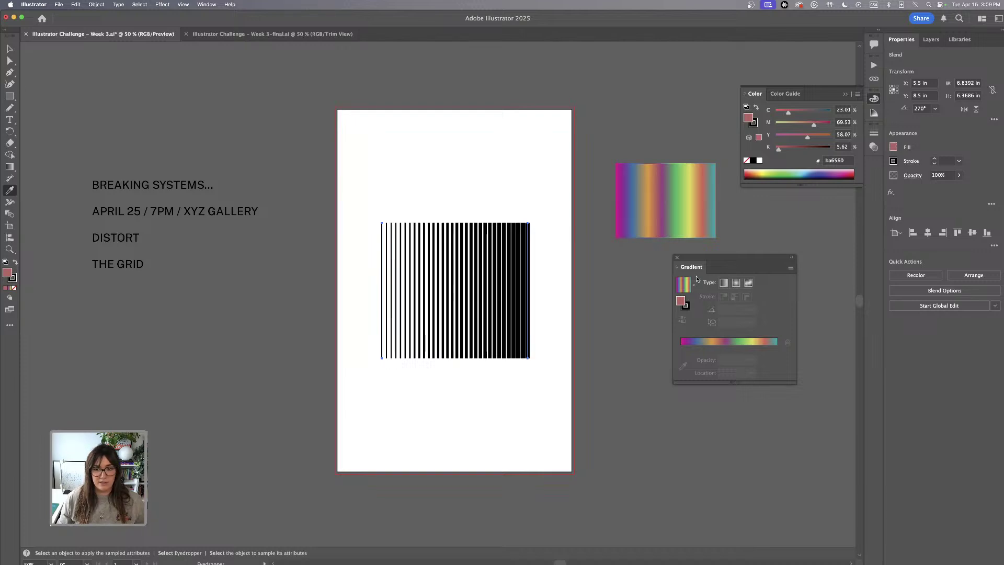
{"action": "left_click", "coordinate": [10, 49]}
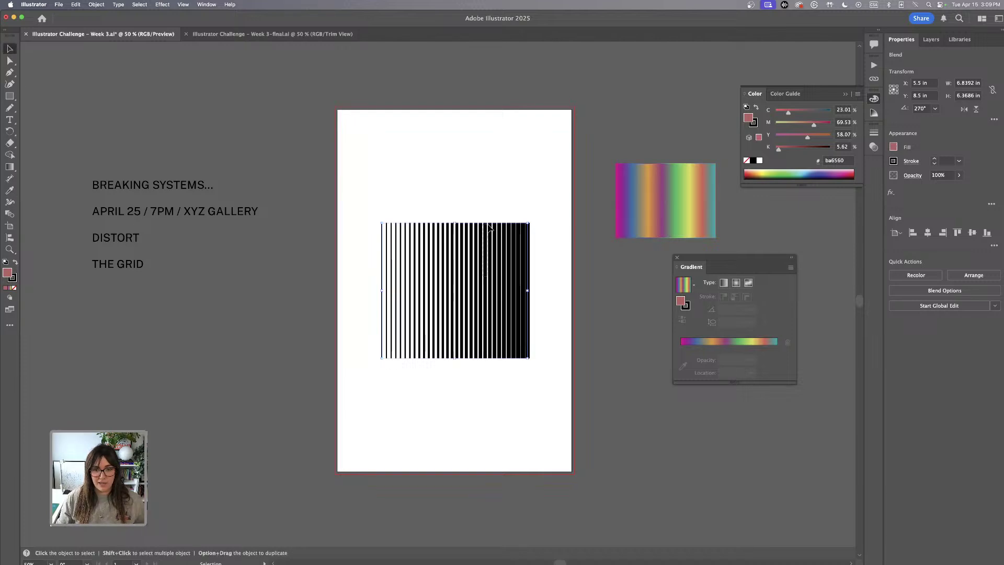
- Move the rainbow rectangle onto the artboard above the line blend and try sampling its gradient onto the blend again
{"action": "left_click", "coordinate": [643, 203]}
{"action": "left_click_drag", "start_coordinate": [643, 204], "coordinate": [461, 160]}
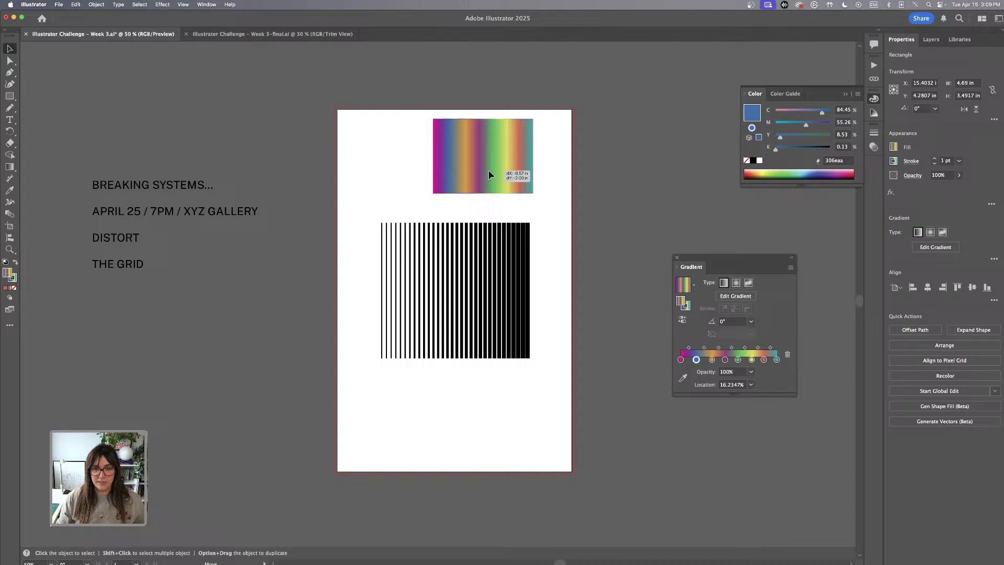
{"action": "left_click", "coordinate": [504, 253]}
{"action": "left_click", "coordinate": [529, 228]}
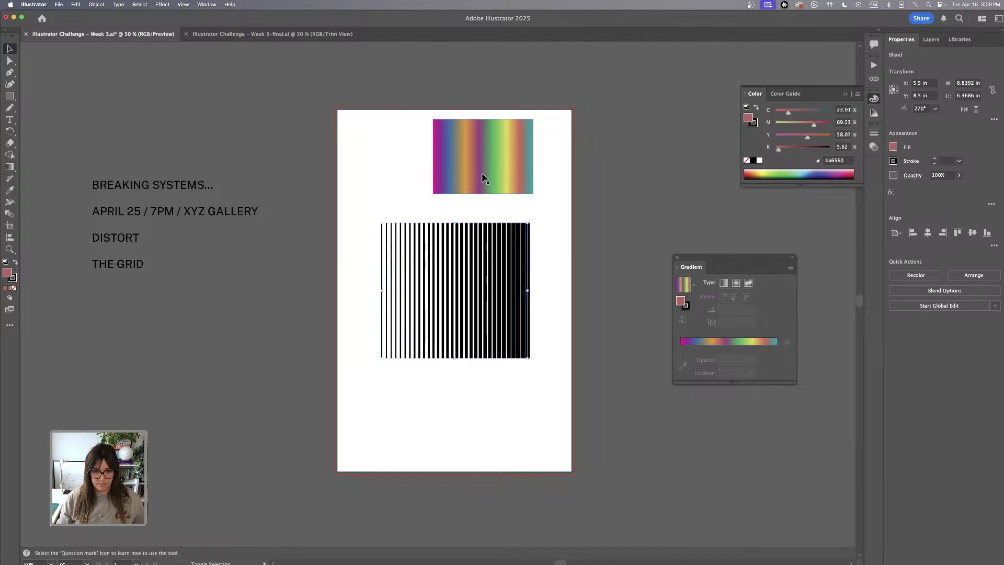
{"action": "key", "text": "i"}
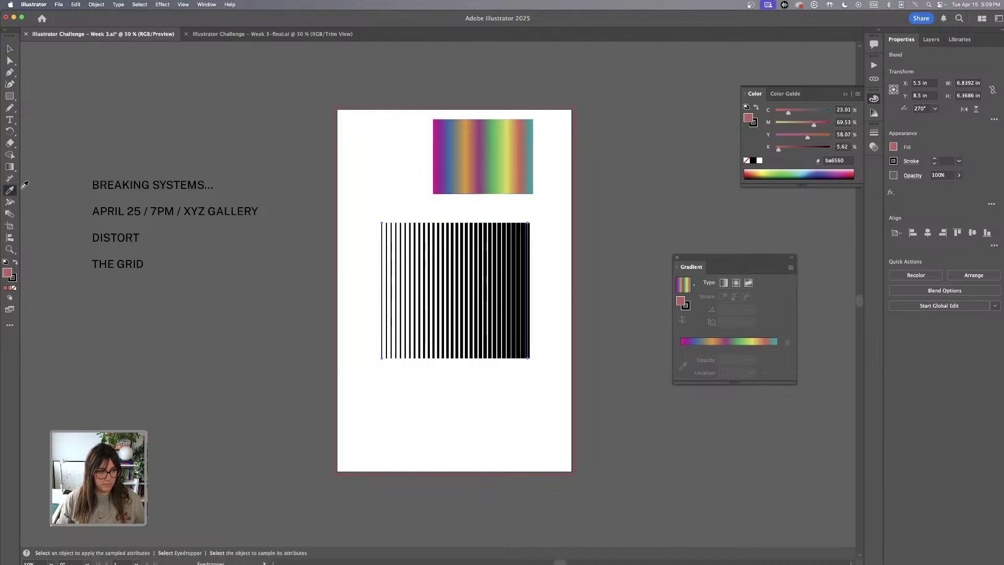
{"action": "left_click", "coordinate": [477, 155]}
{"action": "key", "text": "v"}
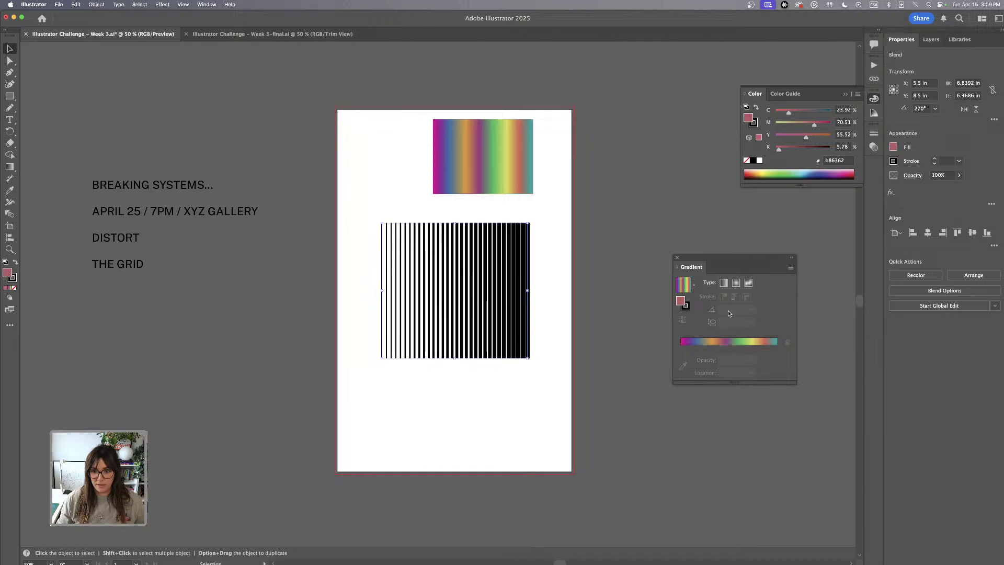
- Apply the rainbow gradient to the line blend's stroke and remove its fill
{"action": "left_click_drag", "start_coordinate": [684, 285], "coordinate": [688, 308]}
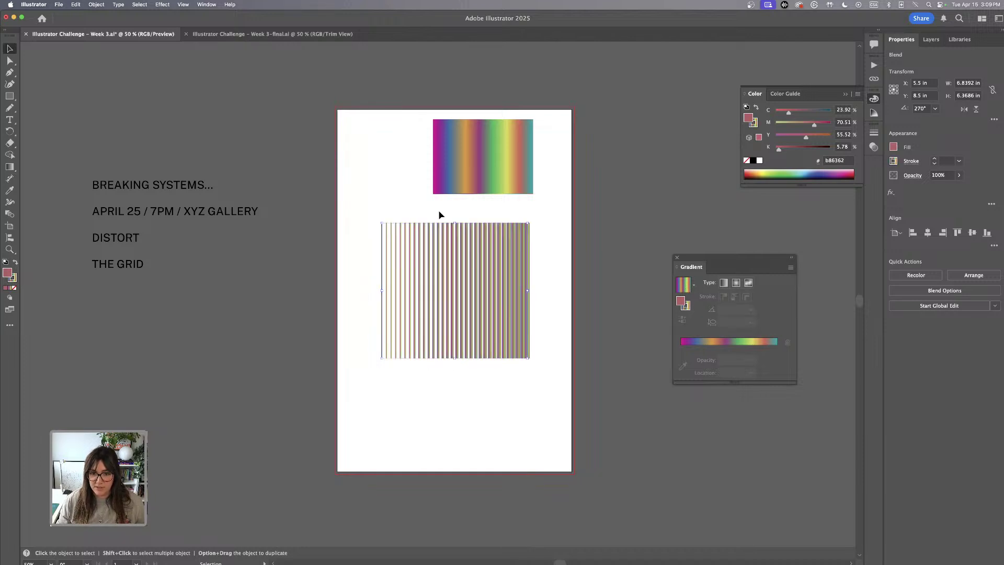
{"action": "left_click", "coordinate": [543, 219]}
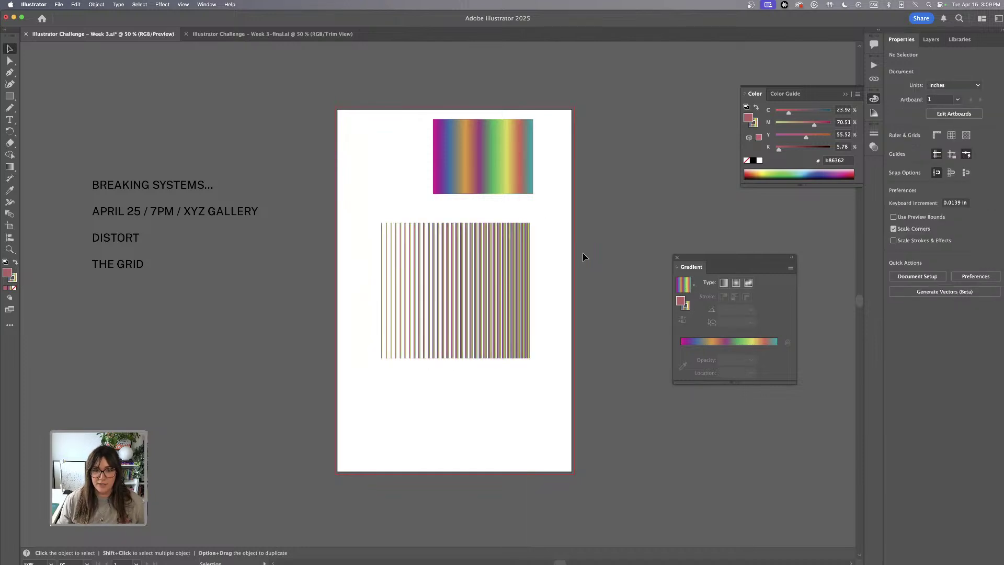
{"action": "left_click", "coordinate": [530, 268]}
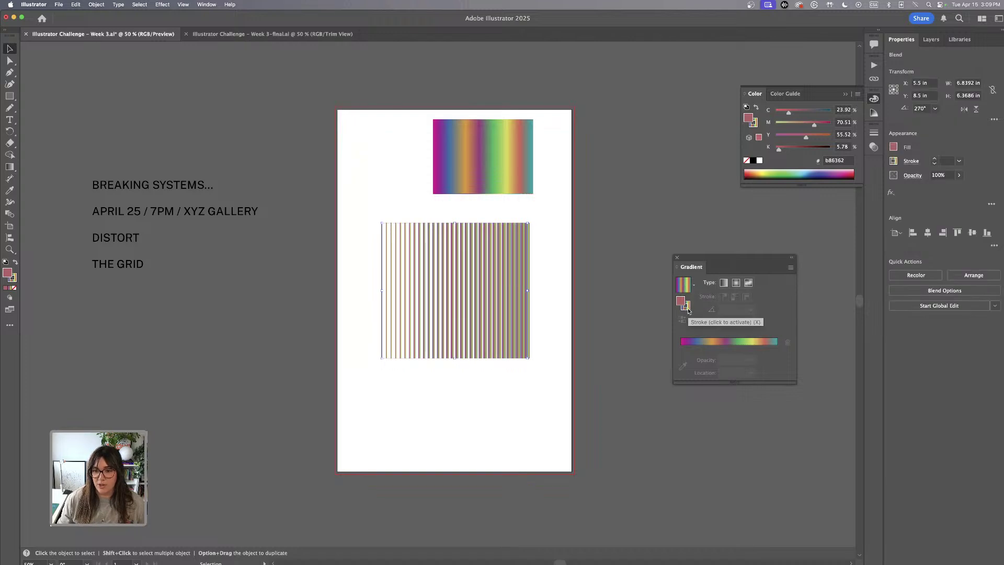
{"action": "left_click", "coordinate": [14, 288]}
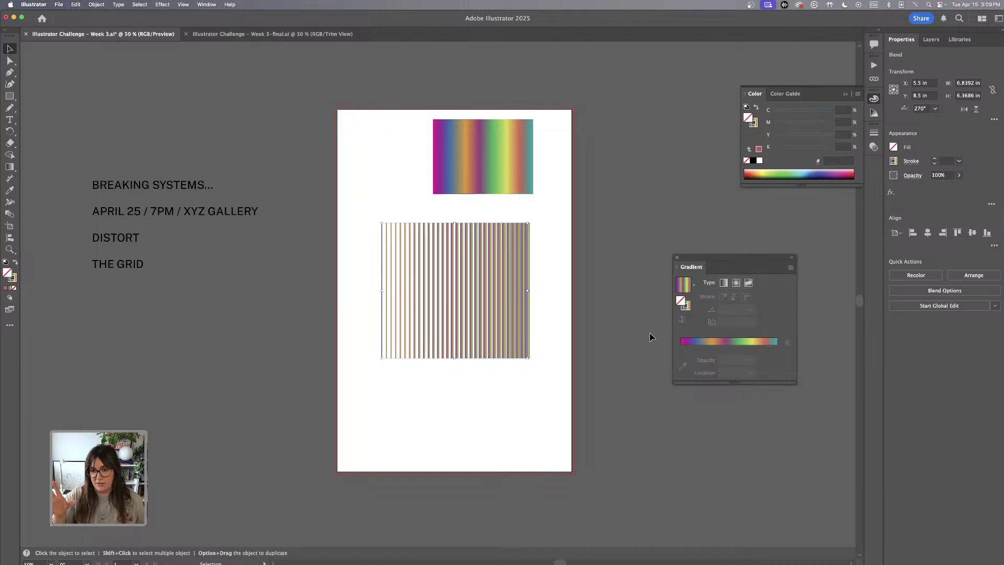
- Set the line blend's stroke gradient angle to 90°
{"action": "left_click", "coordinate": [687, 308]}
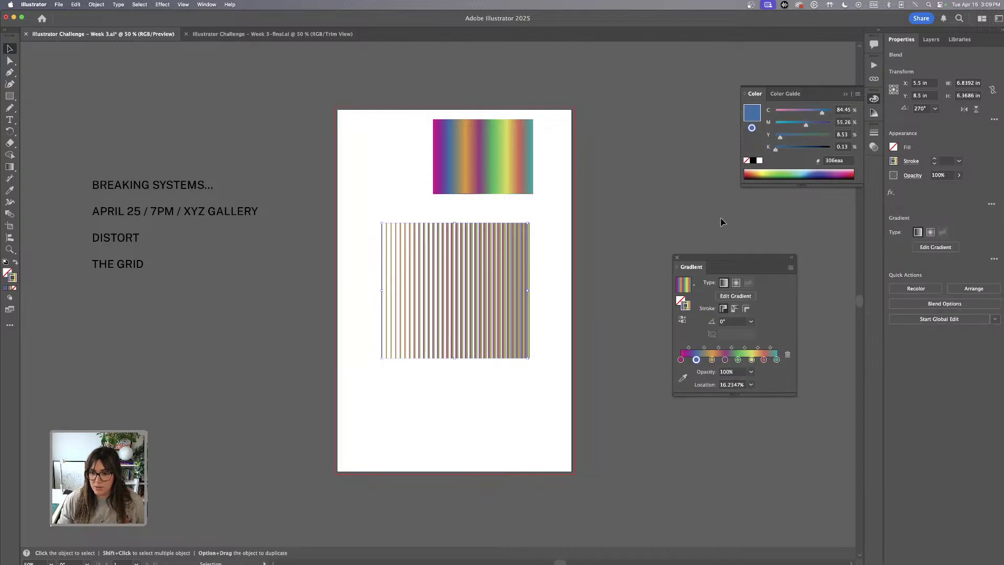
{"action": "left_click", "coordinate": [752, 322]}
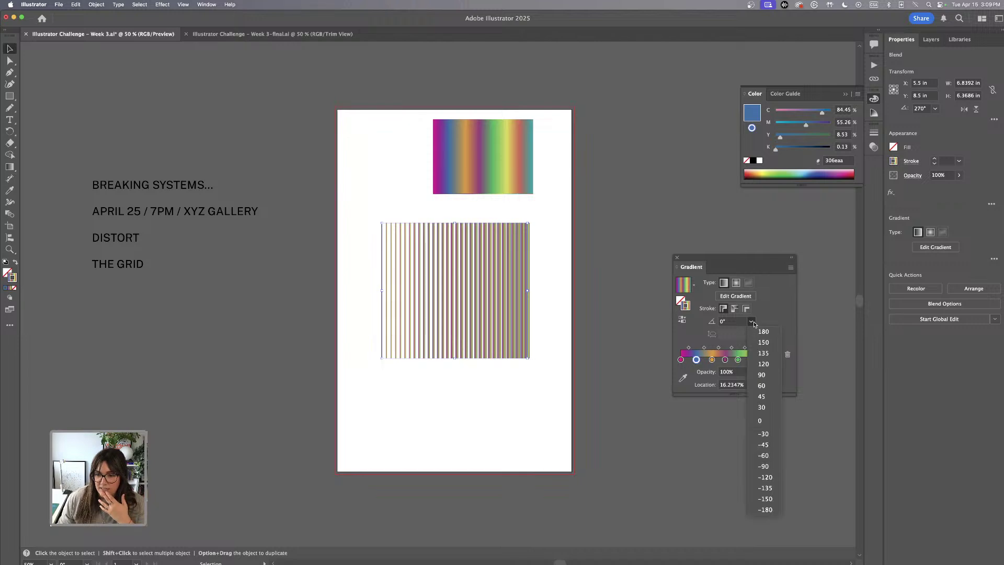
{"action": "left_click", "coordinate": [762, 375]}
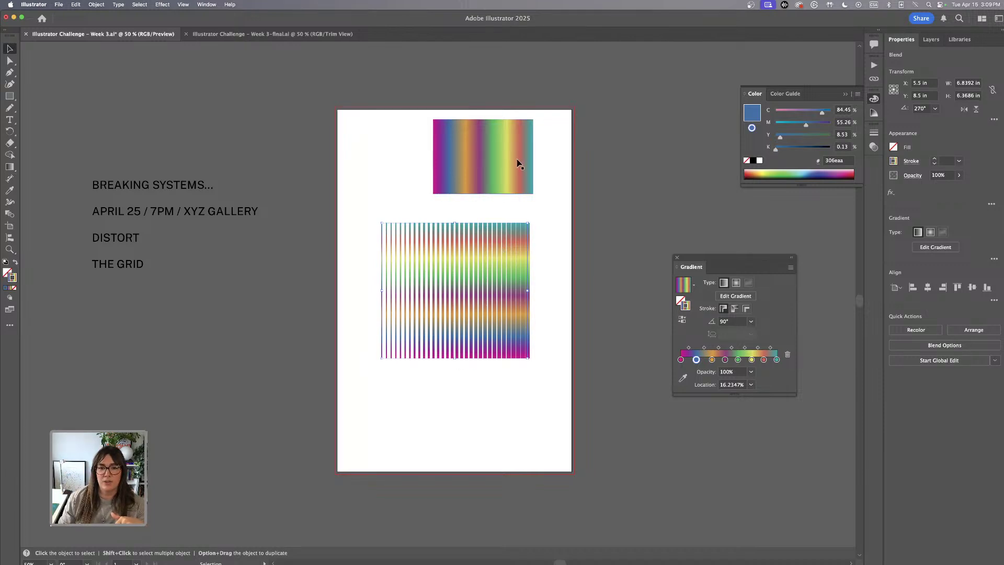
- Move the rainbow rectangle off the artboard to its right side and clear space above the artboard
{"action": "left_click_drag", "start_coordinate": [499, 144], "coordinate": [684, 172]}
{"action": "left_click_drag", "start_coordinate": [758, 261], "coordinate": [708, 244]}
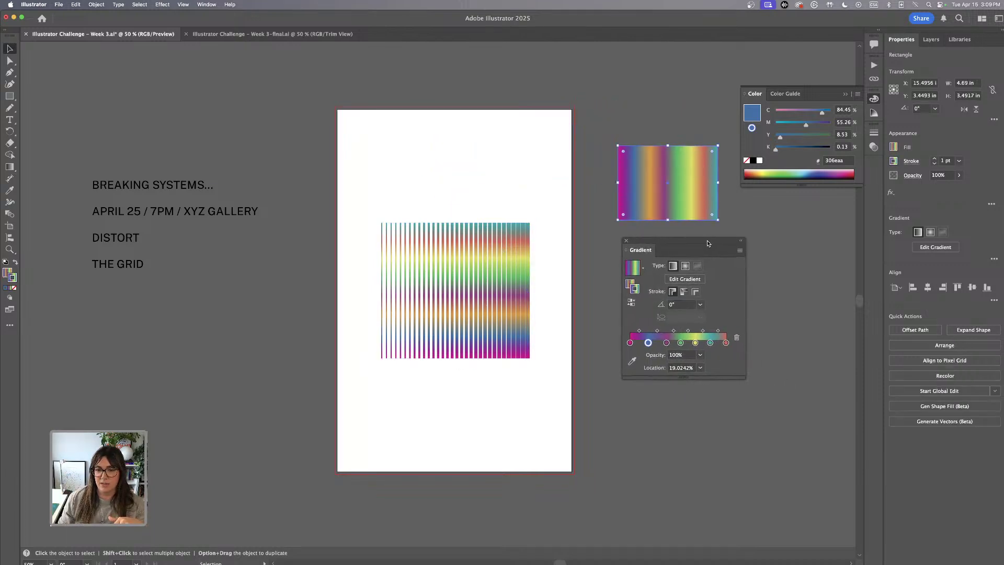
{"action": "key", "text": "super+minus"}
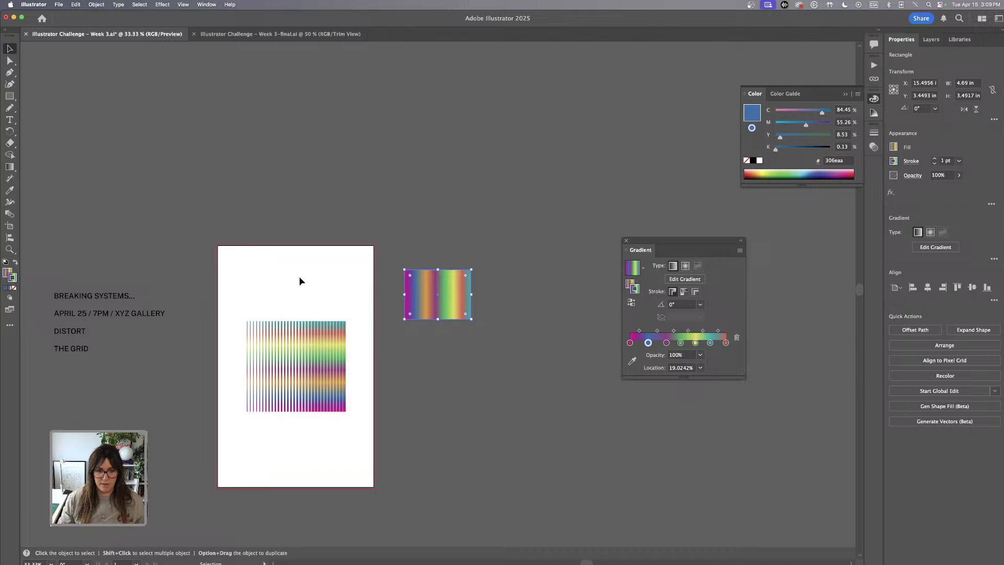
{"action": "left_click_drag", "start_coordinate": [299, 282], "coordinate": [423, 227]}
- Duplicate the rainbow line blend into a row of five copies above the artboard
{"action": "left_click", "coordinate": [437, 312]}
{"action": "left_click_drag", "start_coordinate": [448, 321], "coordinate": [251, 103]}
{"action": "left_click_drag", "start_coordinate": [258, 139], "coordinate": [578, 139]}
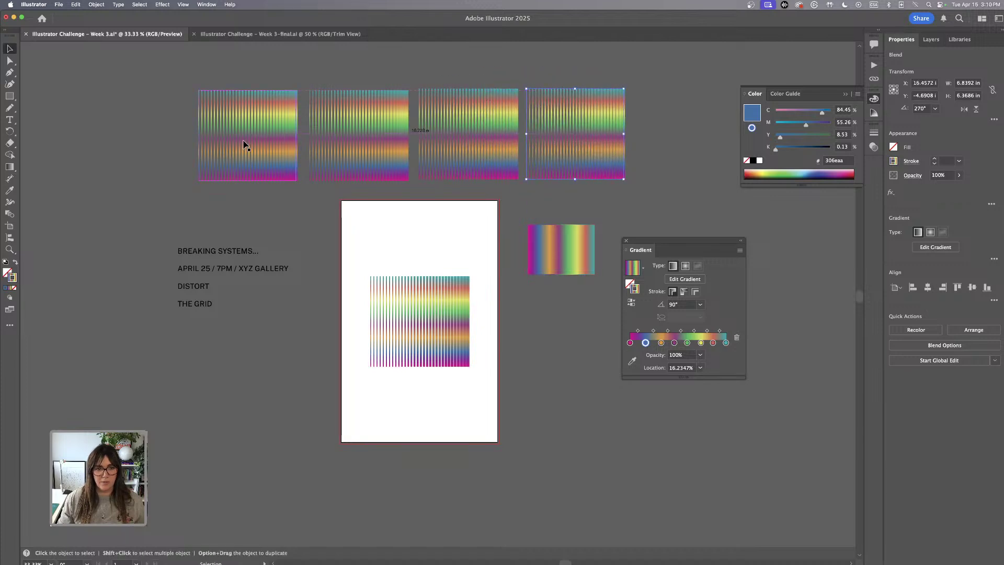
{"action": "left_click_drag", "start_coordinate": [244, 145], "coordinate": [135, 145]}
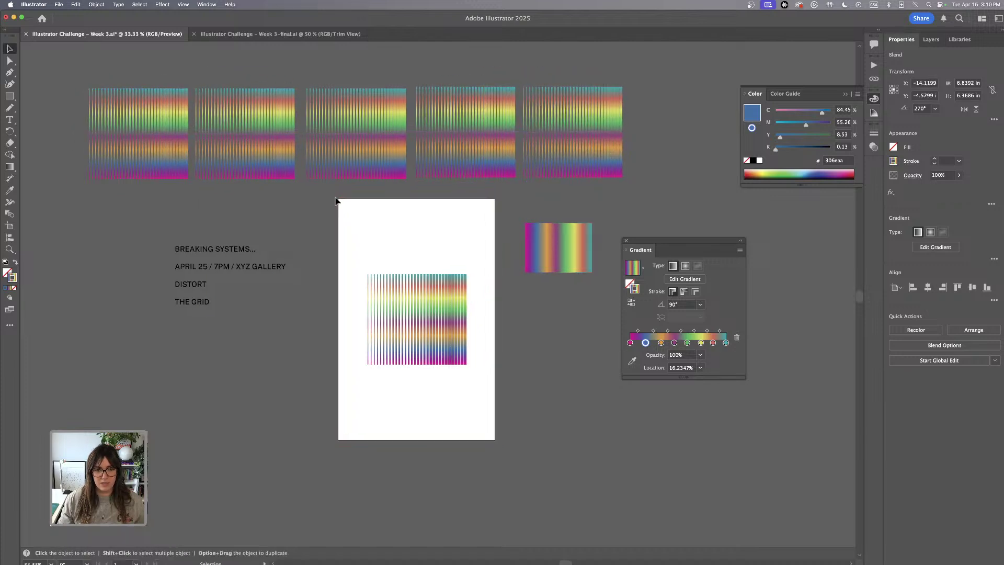
- Add a sixth copy of the rainbow line blend at the left end of the row above the artboard
{"action": "scroll", "coordinate": [335, 200], "scroll_direction": "down", "scroll_amount": 3}
{"action": "scroll", "coordinate": [336, 202], "scroll_direction": "up", "scroll_amount": 5}
{"action": "left_click_drag", "start_coordinate": [578, 162], "coordinate": [137, 79]}
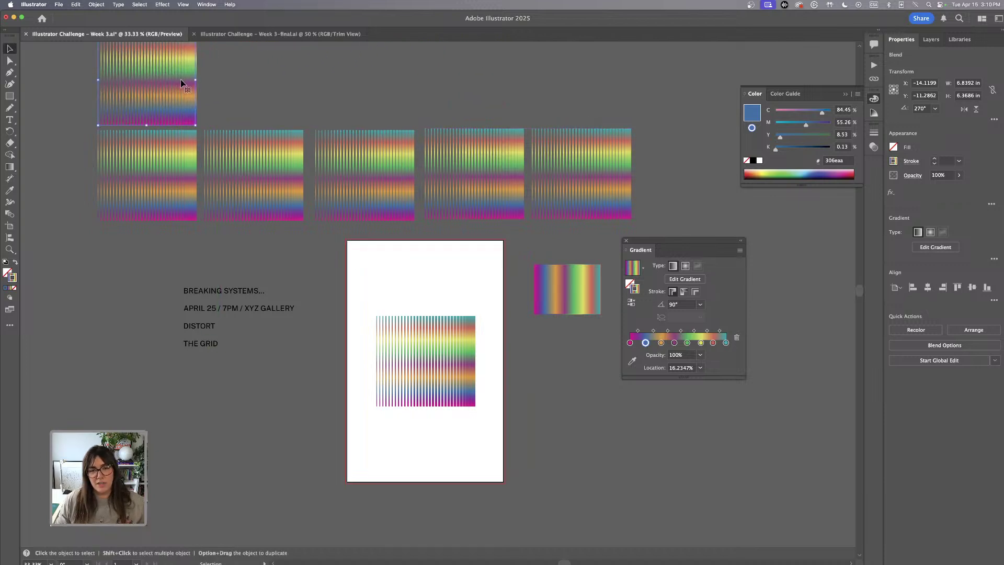
{"action": "scroll", "coordinate": [285, 92], "scroll_direction": "left", "scroll_amount": 2}
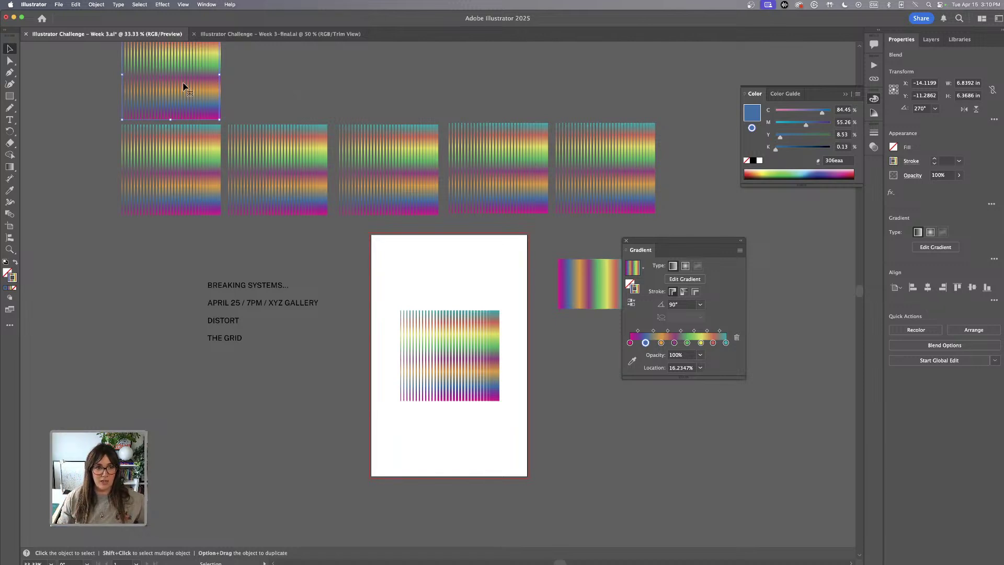
{"action": "left_click_drag", "start_coordinate": [186, 86], "coordinate": [88, 177]}
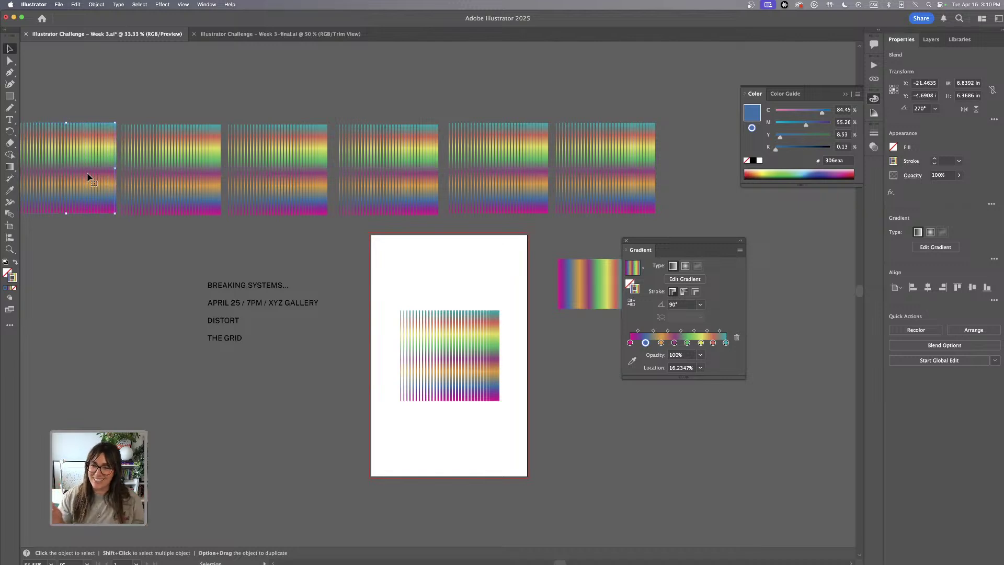
{"action": "scroll", "coordinate": [444, 83], "scroll_direction": "left", "scroll_amount": 2}
{"action": "scroll", "coordinate": [444, 82], "scroll_direction": "down", "scroll_amount": 1}
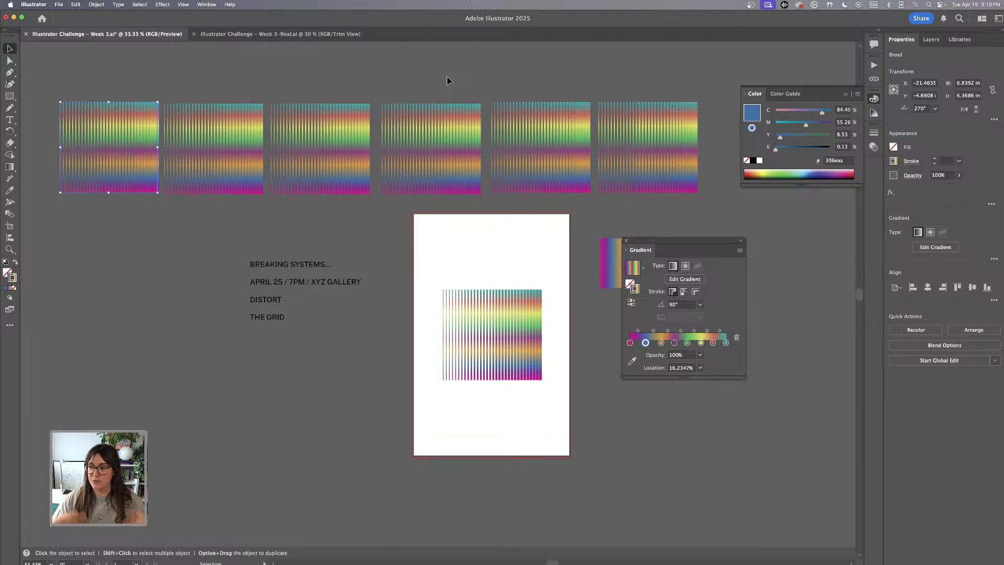
{"action": "key", "text": "space"}
{"action": "left_click_drag", "start_coordinate": [453, 80], "coordinate": [460, 79]}
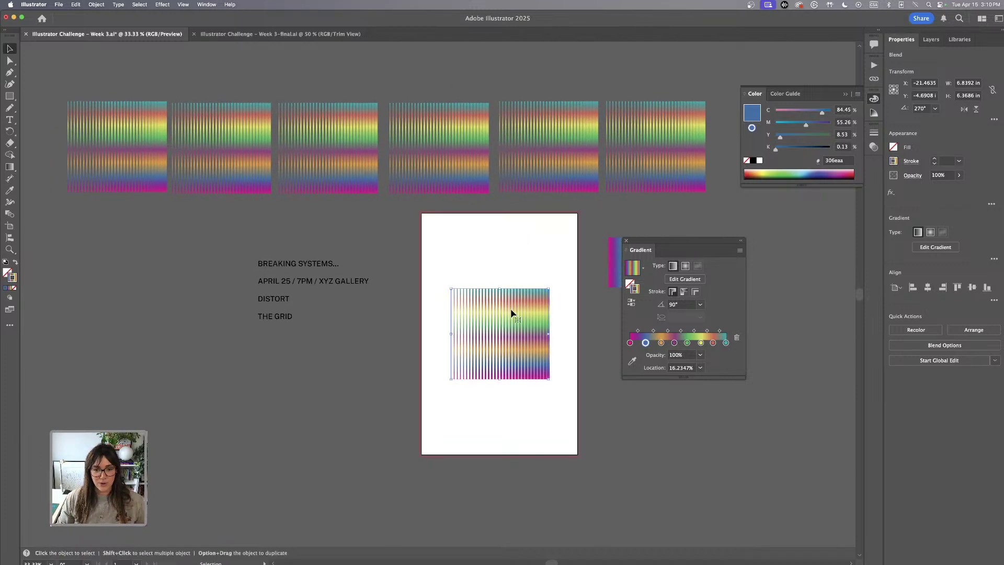
- Draw a closed wavy blob outline over the line blend on the artboard with the Pencil tool, and deselect it
{"action": "left_click_drag", "start_coordinate": [507, 274], "coordinate": [503, 238]}
{"action": "key", "text": "super+equal"}
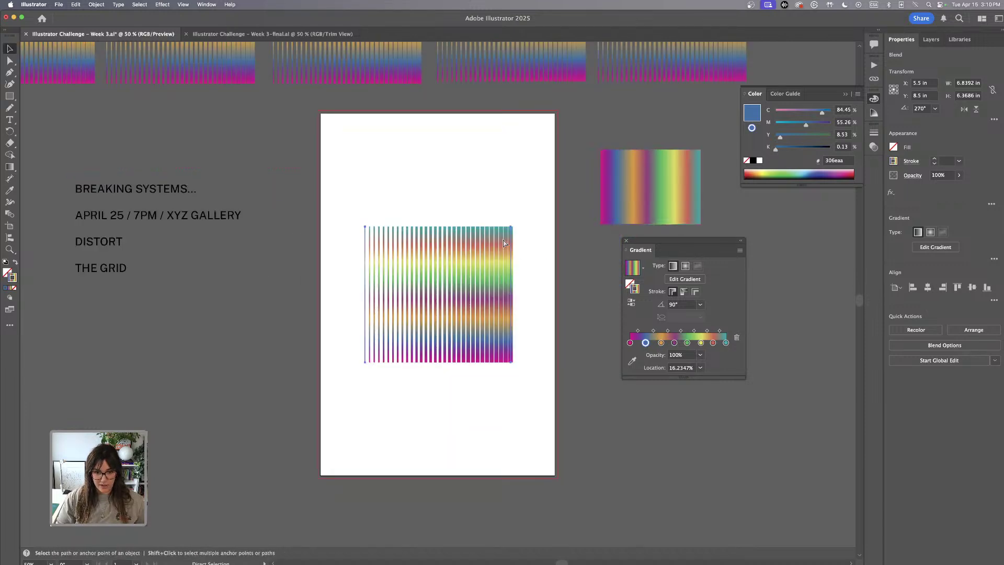
{"action": "scroll", "coordinate": [478, 191], "scroll_direction": "left", "scroll_amount": 3}
{"action": "scroll", "coordinate": [478, 190], "scroll_direction": "up", "scroll_amount": 2}
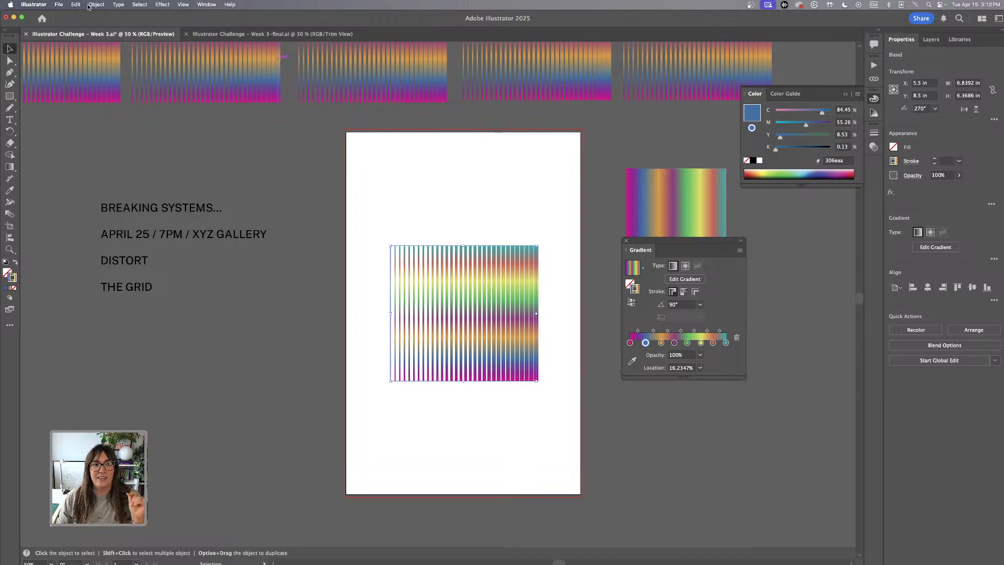
{"action": "left_click", "coordinate": [10, 109]}
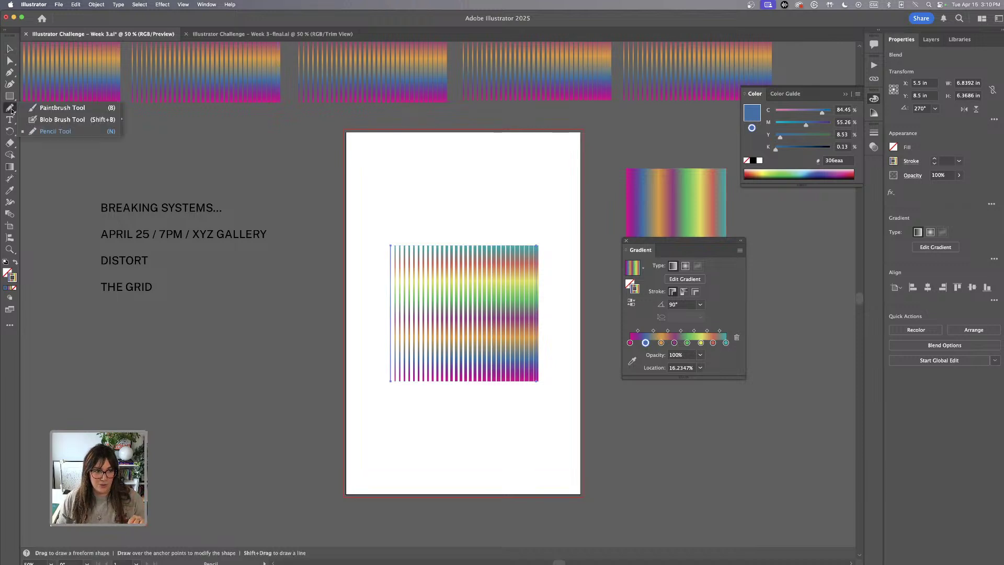
{"action": "left_click", "coordinate": [59, 131]}
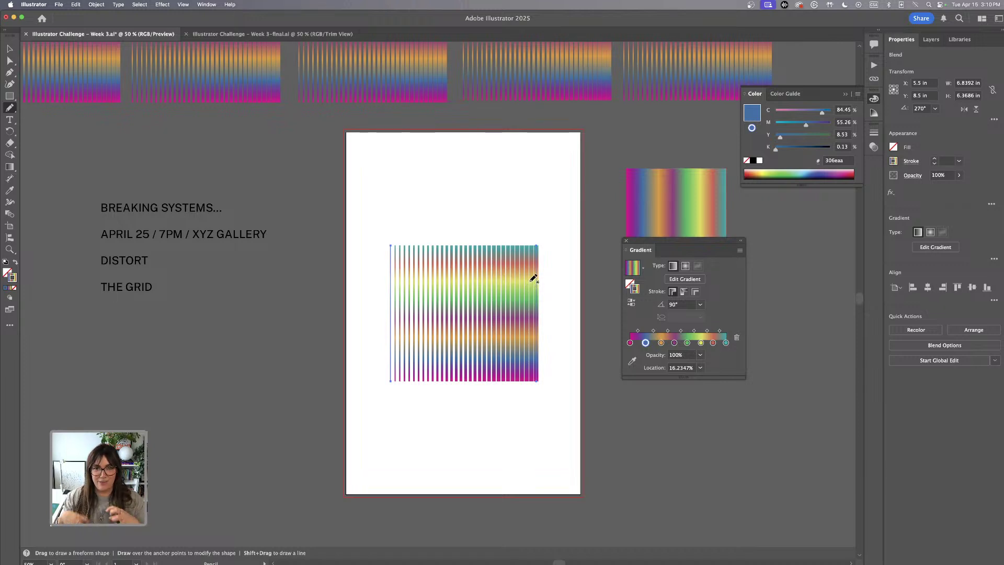
{"action": "mouse_move", "coordinate": [534, 277]}
{"action": "left_mouse_down"}
{"action": "mouse_move", "coordinate": [494, 264]}
{"action": "mouse_move", "coordinate": [412, 274]}
{"action": "mouse_move", "coordinate": [401, 305]}
{"action": "mouse_move", "coordinate": [414, 315]}
{"action": "mouse_move", "coordinate": [412, 347]}
{"action": "mouse_move", "coordinate": [421, 357]}
{"action": "mouse_move", "coordinate": [518, 346]}
{"action": "mouse_move", "coordinate": [533, 284]}
{"action": "left_mouse_up"}
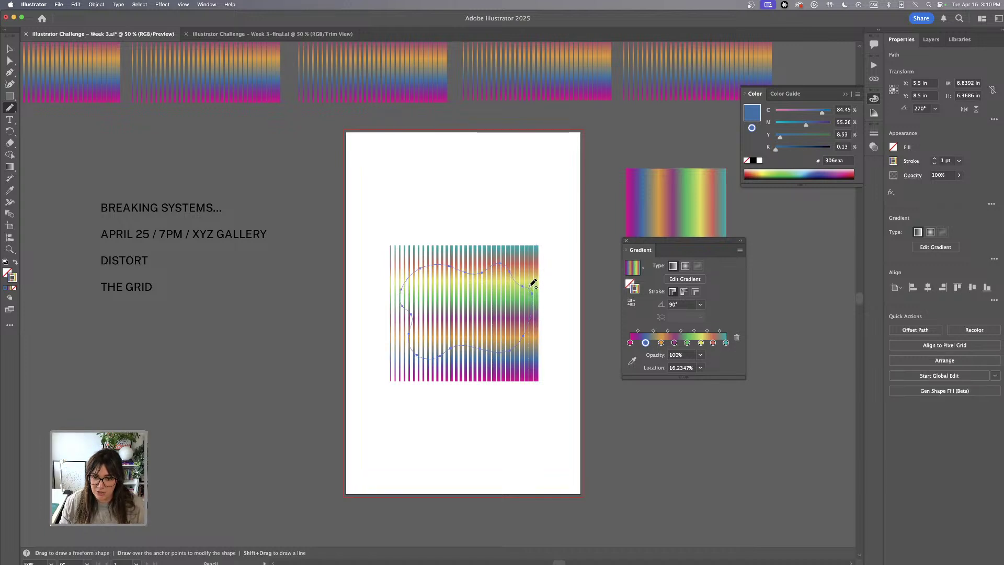
{"action": "left_click", "coordinate": [10, 49]}
{"action": "left_click", "coordinate": [363, 199]}
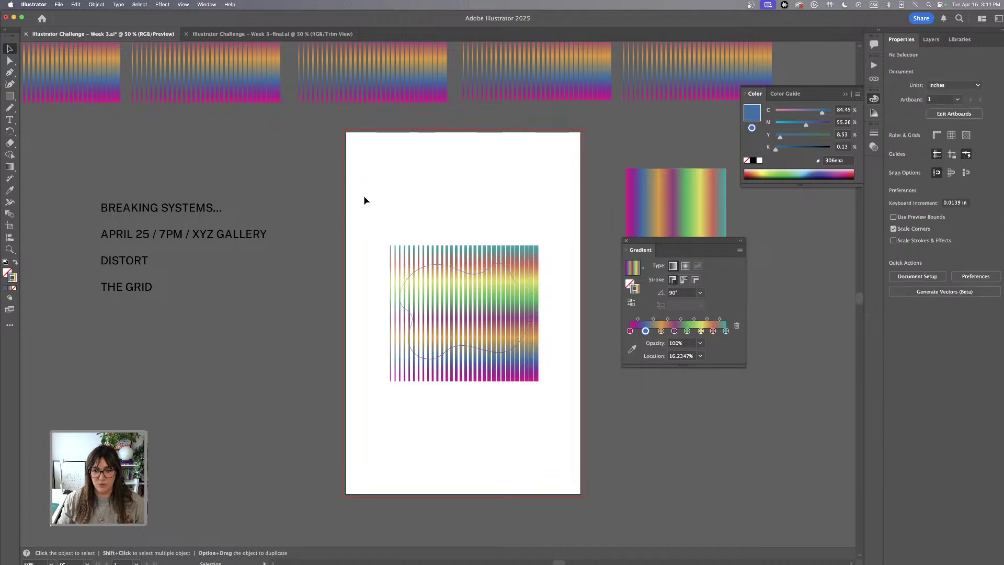
- Try an Envelope Distort of the line blend using the blob outline as the top object, and undo it
{"action": "left_click_drag", "start_coordinate": [355, 191], "coordinate": [561, 426]}
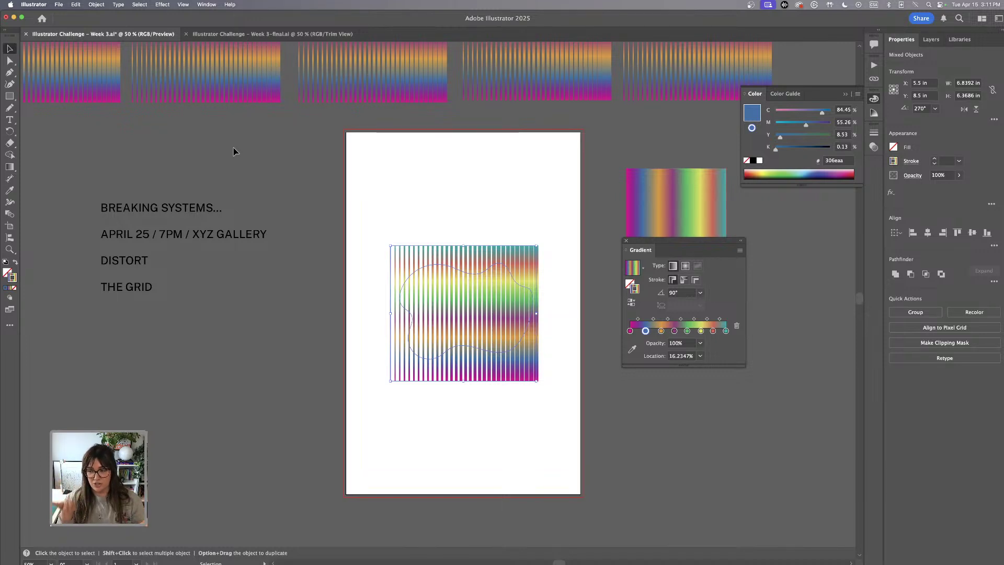
{"action": "left_click", "coordinate": [95, 5]}
{"action": "mouse_move", "coordinate": [113, 299]}
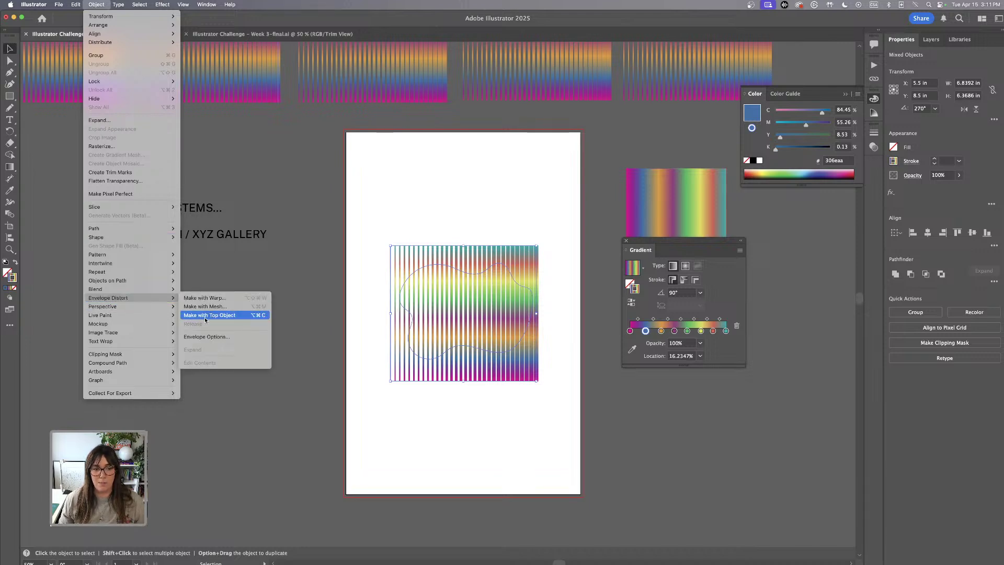
{"action": "left_click", "coordinate": [232, 318]}
{"action": "left_click", "coordinate": [348, 213]}
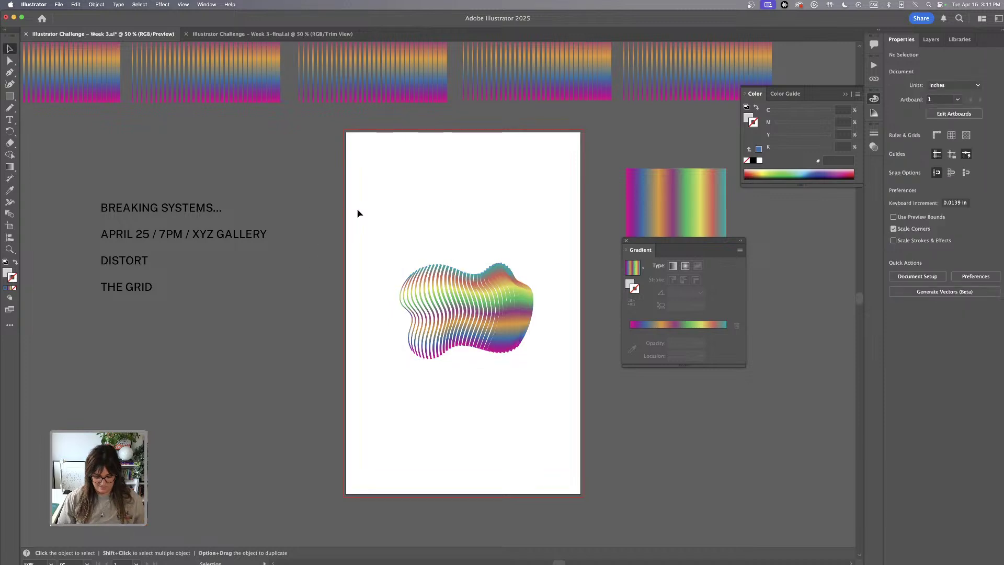
{"action": "key", "text": "super+equal"}
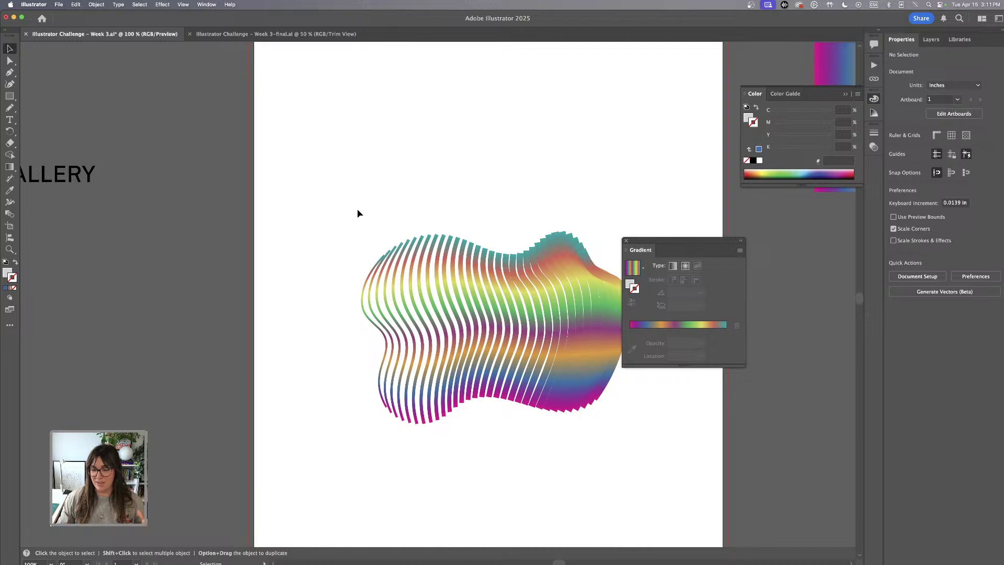
{"action": "key", "text": "super+z"}
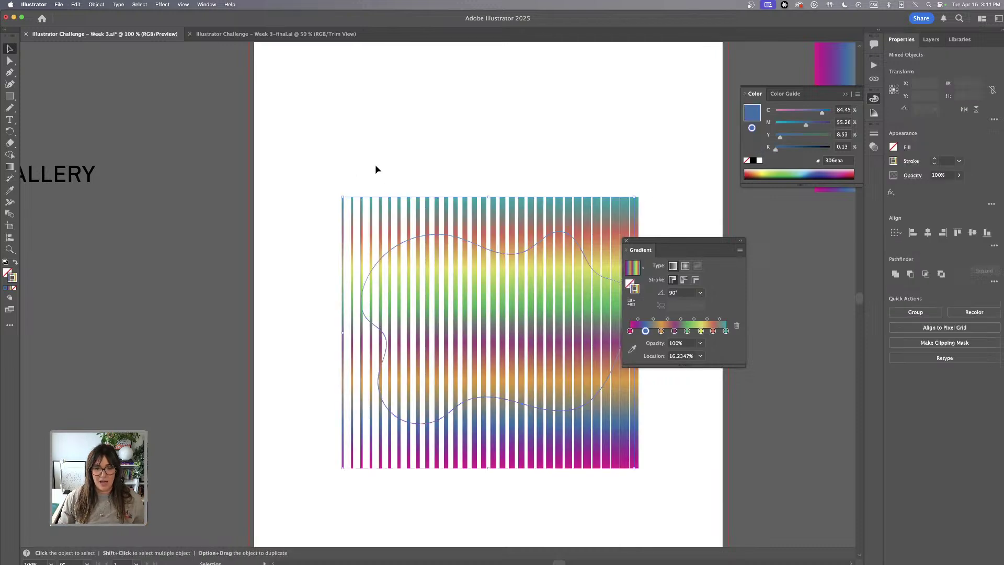
{"action": "scroll", "coordinate": [375, 161], "scroll_direction": "down", "scroll_amount": 2}
{"action": "key", "text": "super+minus"}
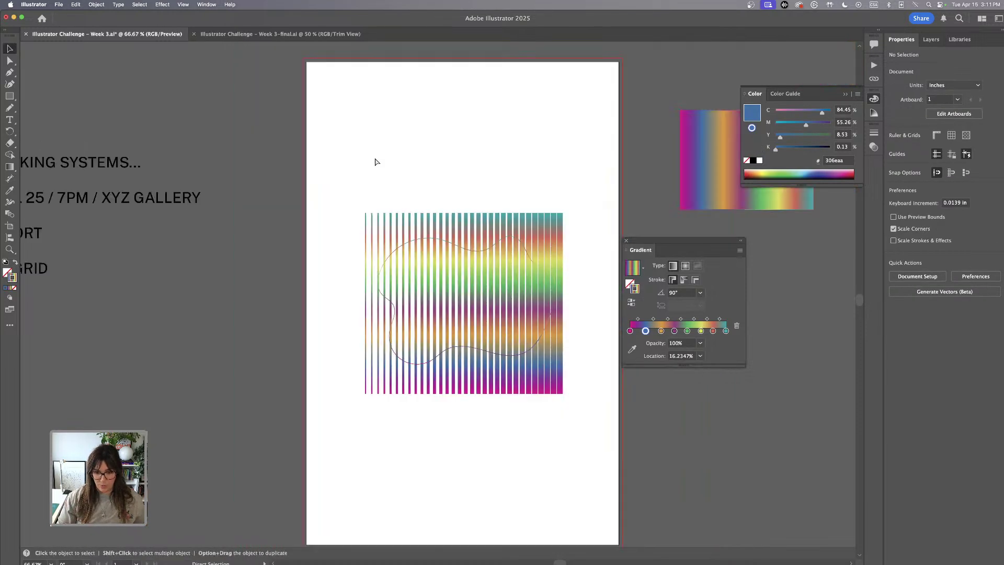
- Try tapered stroke width profiles on the artboard's line blend and settle on Width Profile 5
{"action": "left_click", "coordinate": [484, 227]}
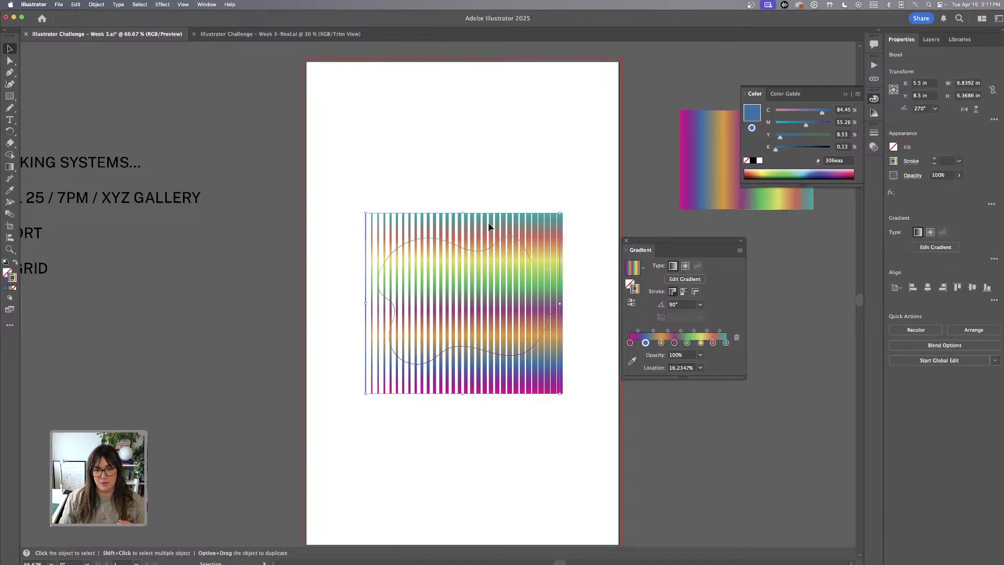
{"action": "left_click", "coordinate": [845, 95]}
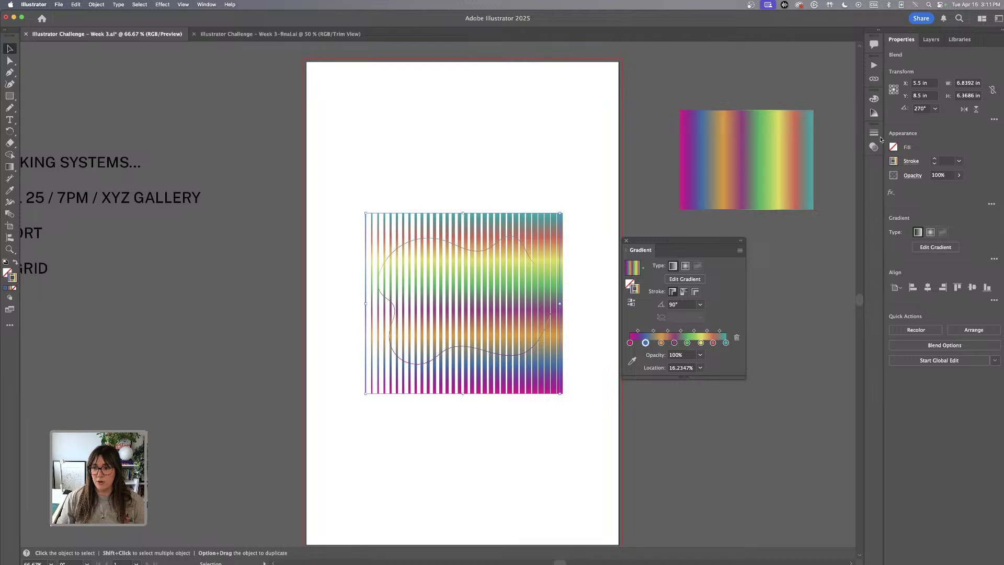
{"action": "left_click", "coordinate": [201, 4]}
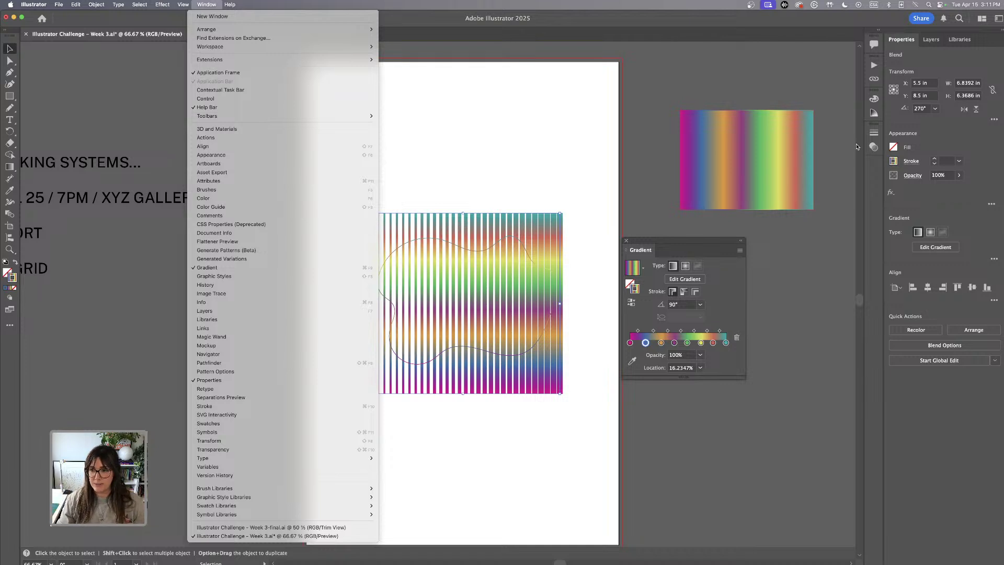
{"action": "left_click", "coordinate": [874, 135]}
{"action": "left_click", "coordinate": [874, 134]}
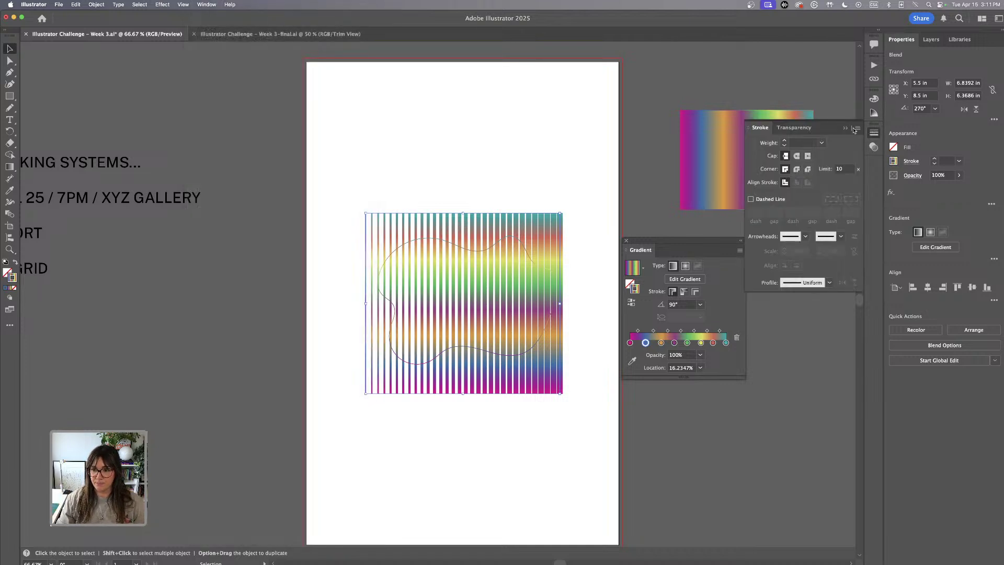
{"action": "left_click", "coordinate": [819, 284]}
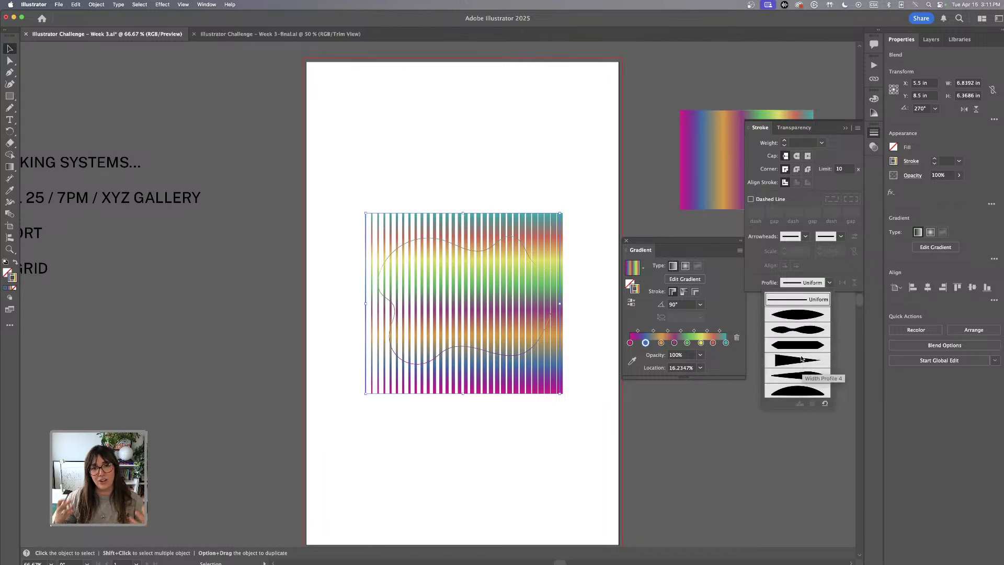
{"action": "left_click", "coordinate": [806, 331]}
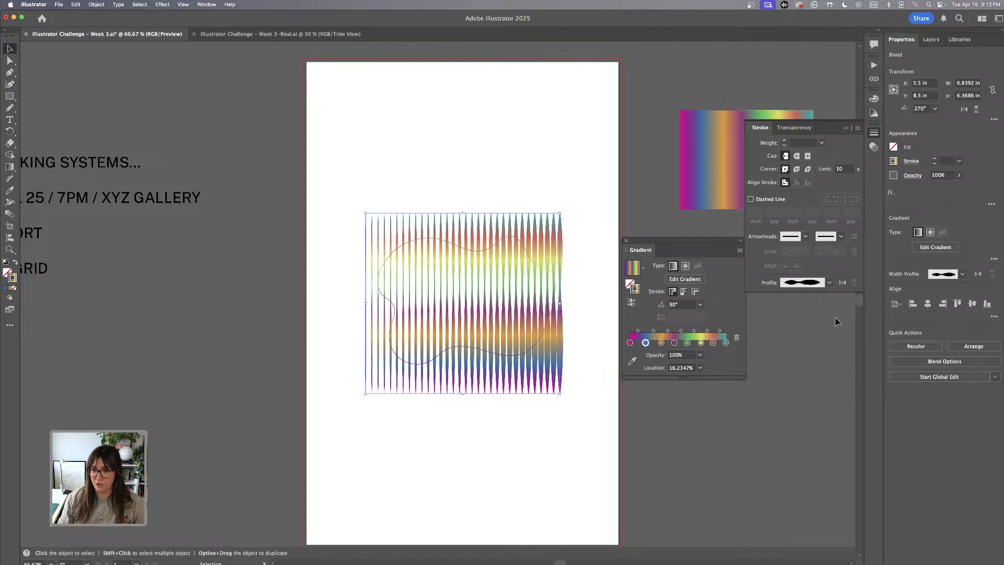
{"action": "left_click", "coordinate": [829, 283]}
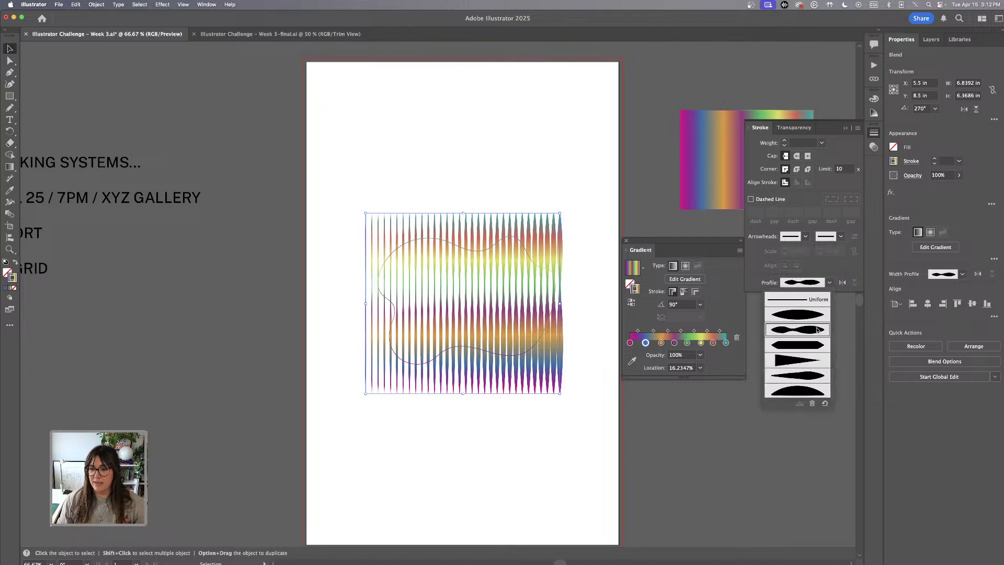
{"action": "left_click", "coordinate": [816, 314]}
{"action": "left_click", "coordinate": [829, 283]}
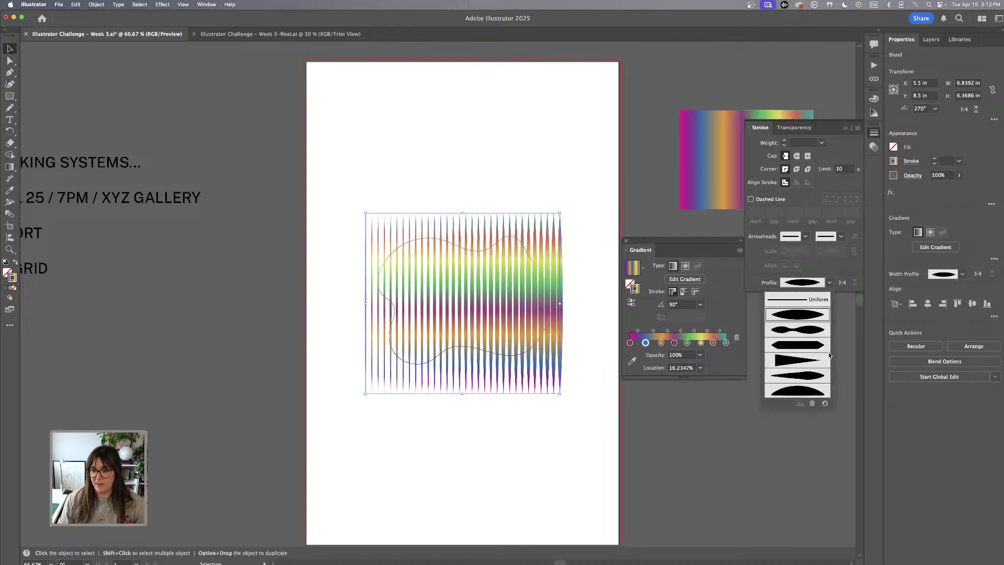
{"action": "left_click", "coordinate": [813, 375]}
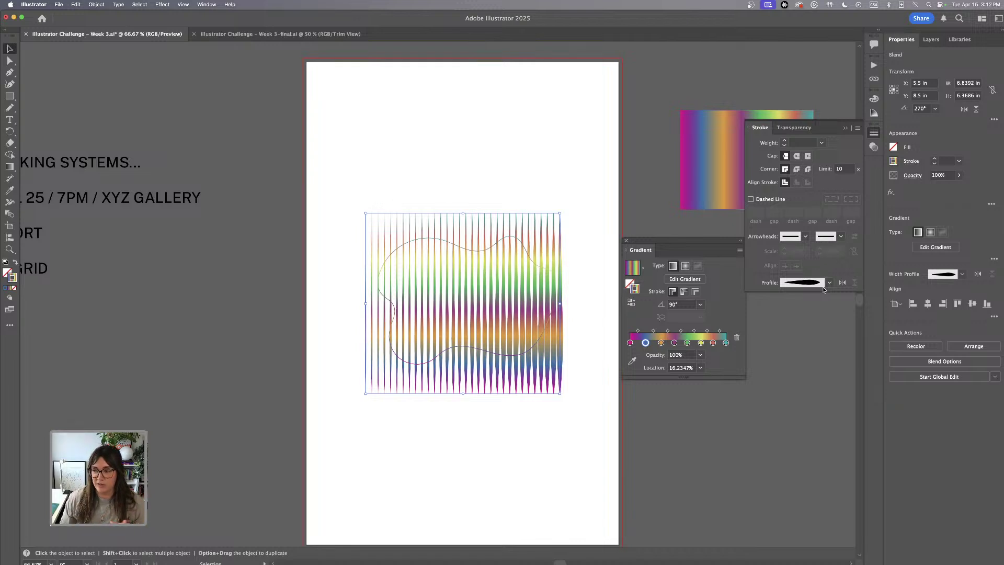
{"action": "left_click", "coordinate": [468, 185]}
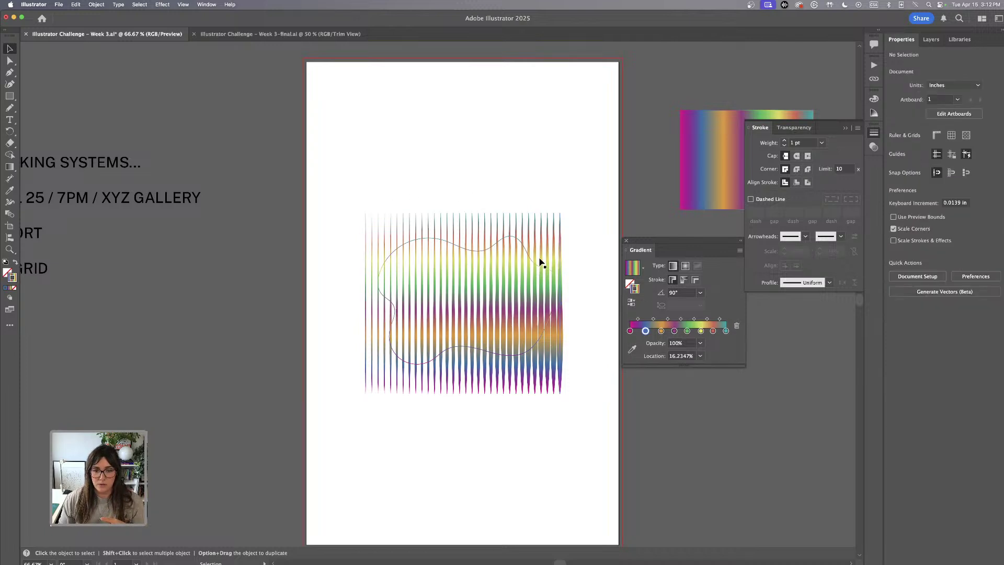
- Distort the tapered line blend into the blob outline with Envelope Distort, Make with Top Object
{"action": "left_click_drag", "start_coordinate": [319, 150], "coordinate": [576, 429]}
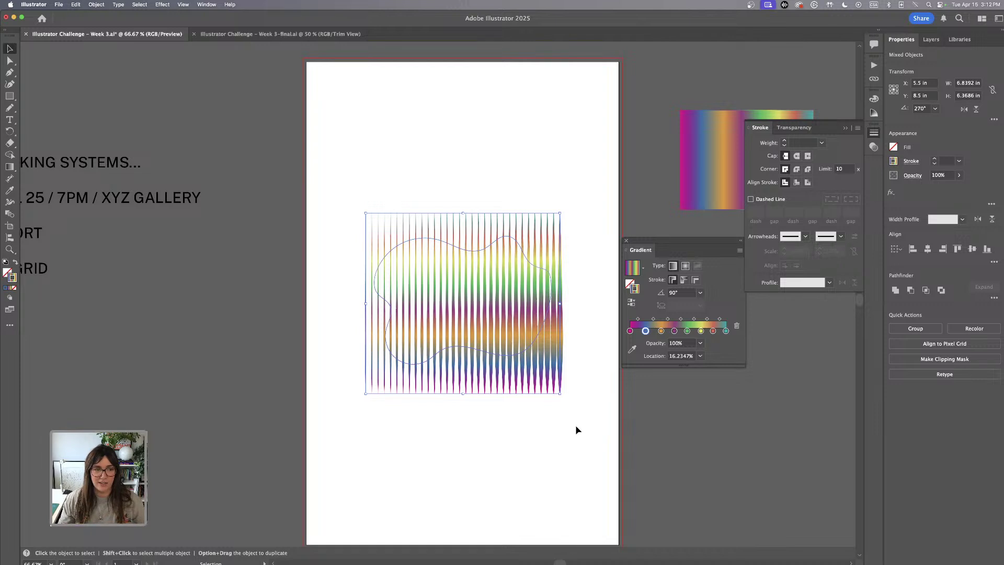
{"action": "left_click", "coordinate": [89, 5]}
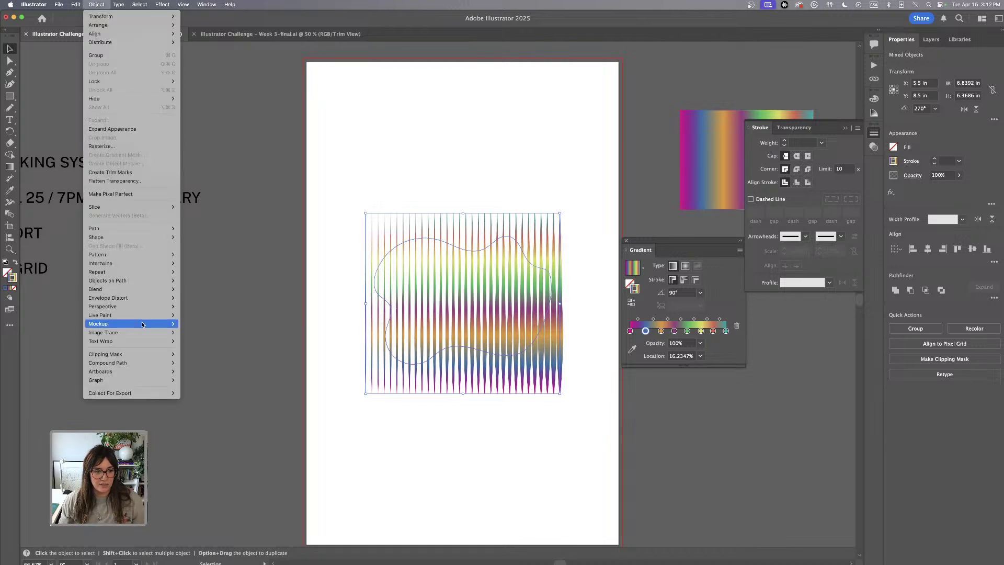
{"action": "mouse_move", "coordinate": [135, 299]}
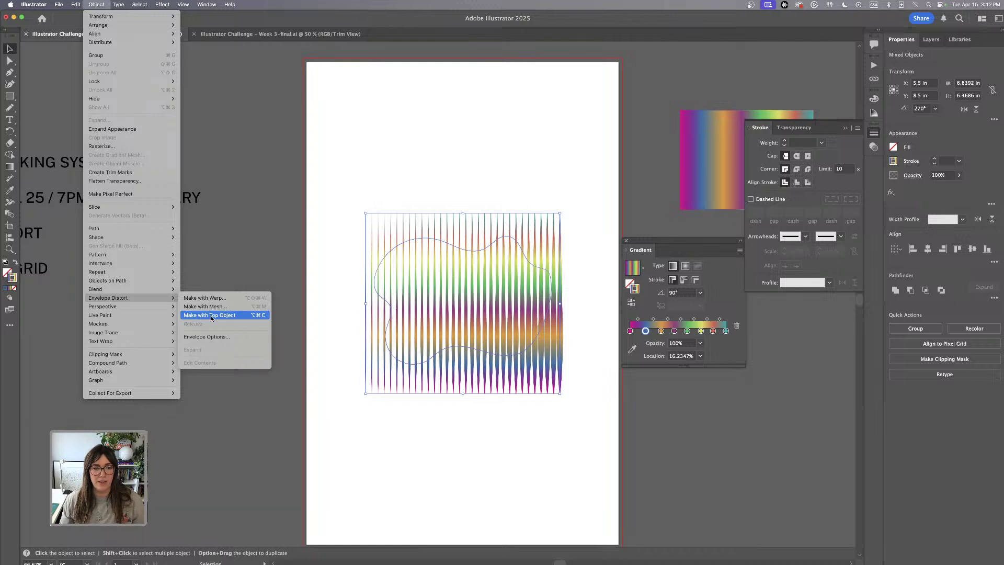
{"action": "left_click", "coordinate": [229, 315]}
{"action": "left_click", "coordinate": [502, 124]}
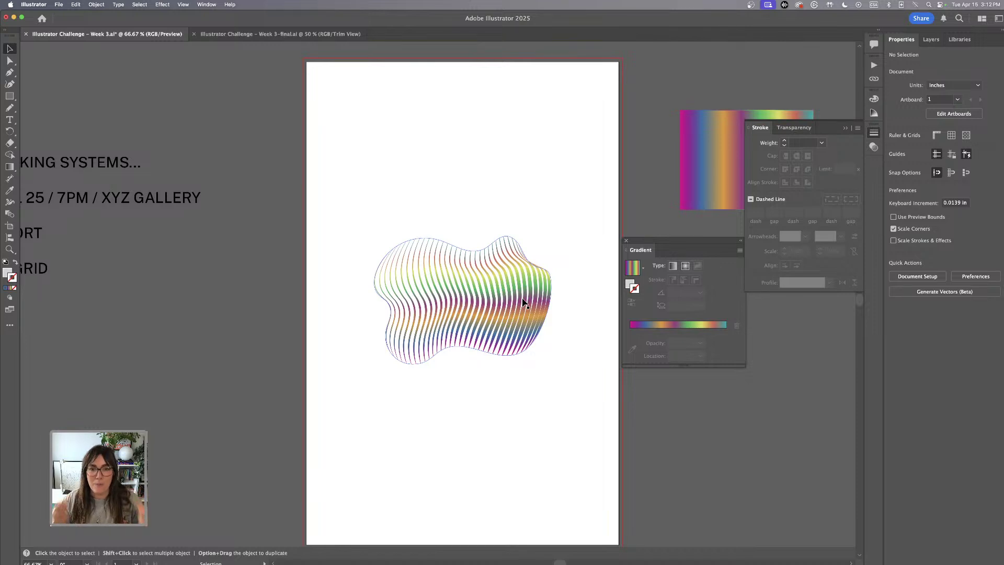
- Move the distorted blob off the artboard to the empty area below the text lines
{"action": "key", "text": "super+minus"}
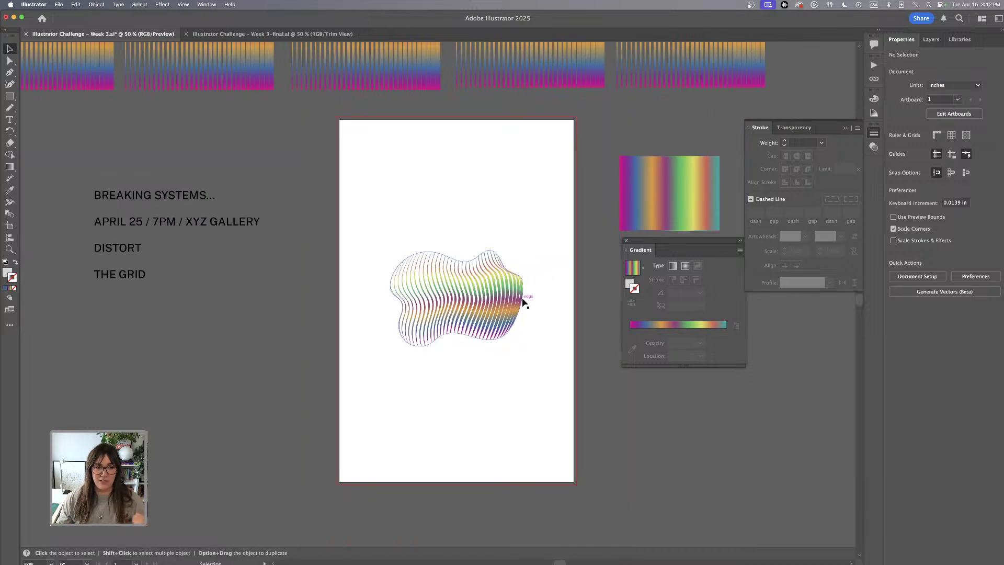
{"action": "scroll", "coordinate": [493, 271], "scroll_direction": "left", "scroll_amount": 3}
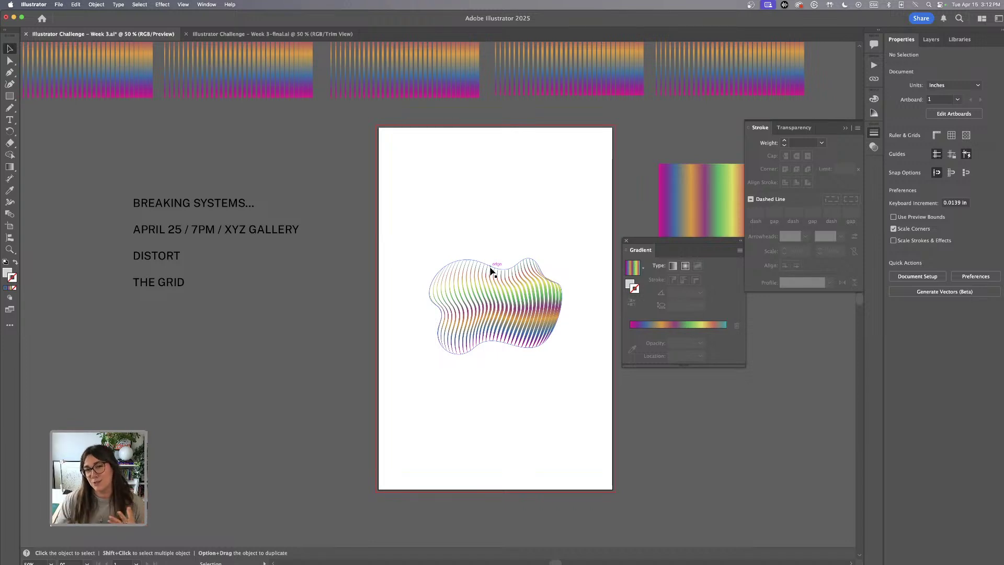
{"action": "mouse_move", "coordinate": [491, 270]}
{"action": "left_mouse_down"}
{"action": "mouse_move", "coordinate": [507, 286]}
{"action": "mouse_move", "coordinate": [510, 245]}
{"action": "mouse_move", "coordinate": [509, 258]}
{"action": "mouse_move", "coordinate": [248, 409]}
{"action": "left_mouse_up"}
{"action": "left_click", "coordinate": [523, 184]}
- Draw a rectangle of 11.25 × 17.25 in covering the whole artboard including its bleed
{"action": "scroll", "coordinate": [461, 338], "scroll_direction": "down", "scroll_amount": 3}
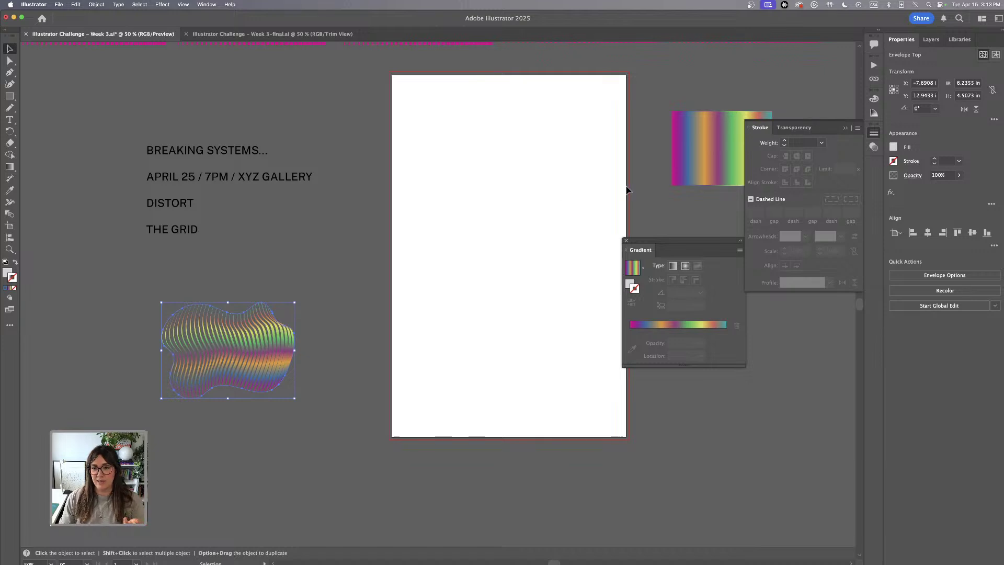
{"action": "scroll", "coordinate": [382, 337], "scroll_direction": "up", "scroll_amount": 3}
{"action": "key", "text": "m"}
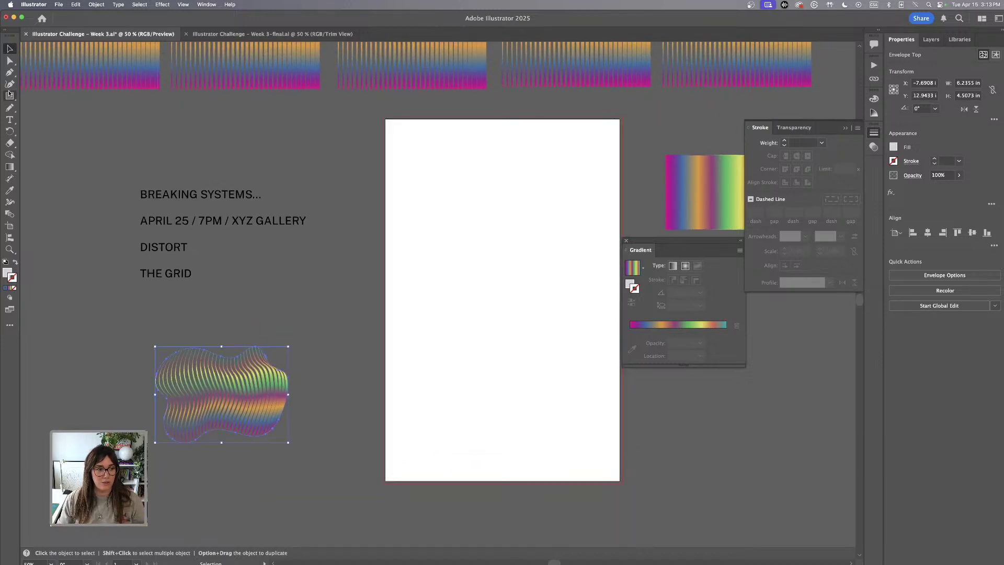
{"action": "left_click_drag", "start_coordinate": [383, 116], "coordinate": [623, 482]}
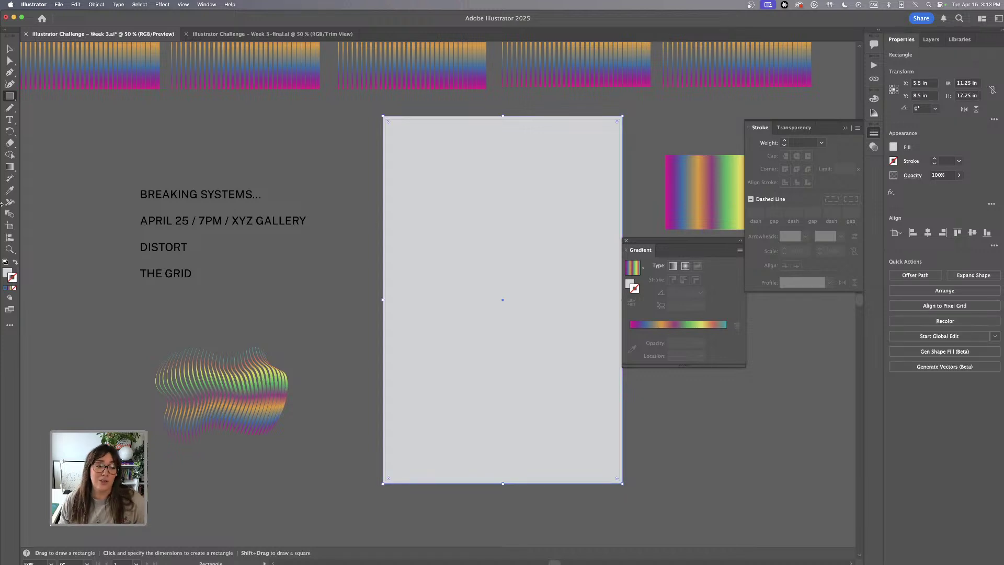
- Fill the artboard-sized rectangle with black (000000) and deselect it
{"action": "double_click", "coordinate": [8, 273]}
{"action": "left_click_drag", "start_coordinate": [465, 296], "coordinate": [463, 336]}
{"action": "left_click", "coordinate": [608, 216]}
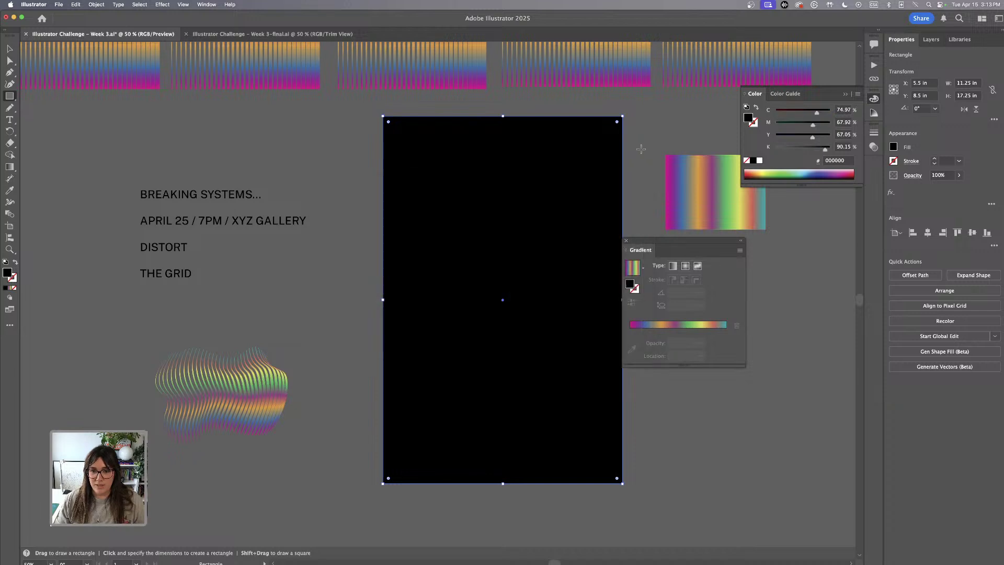
{"action": "key", "text": "v"}
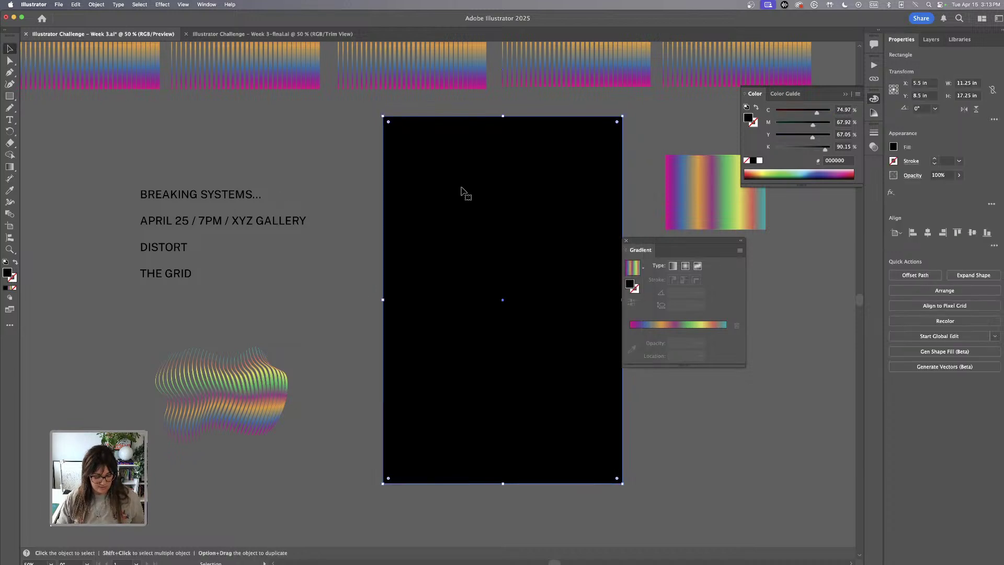
{"action": "key", "text": "super+shift+a"}
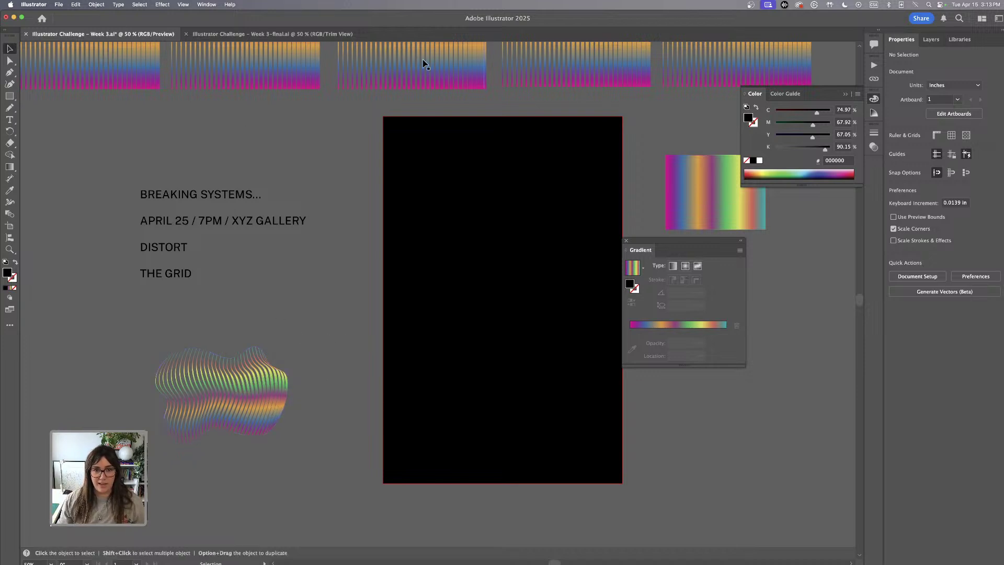
- Try to place the third line blend of the row on the black background, and undo the move
{"action": "scroll", "coordinate": [439, 86], "scroll_direction": "up", "scroll_amount": 3}
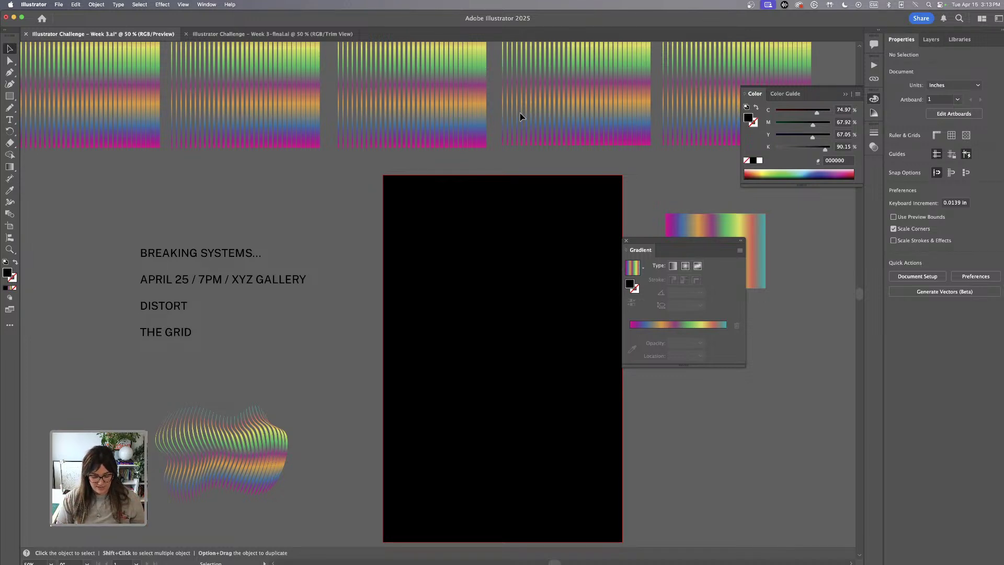
{"action": "key", "text": "super+minus"}
{"action": "left_click", "coordinate": [309, 135]}
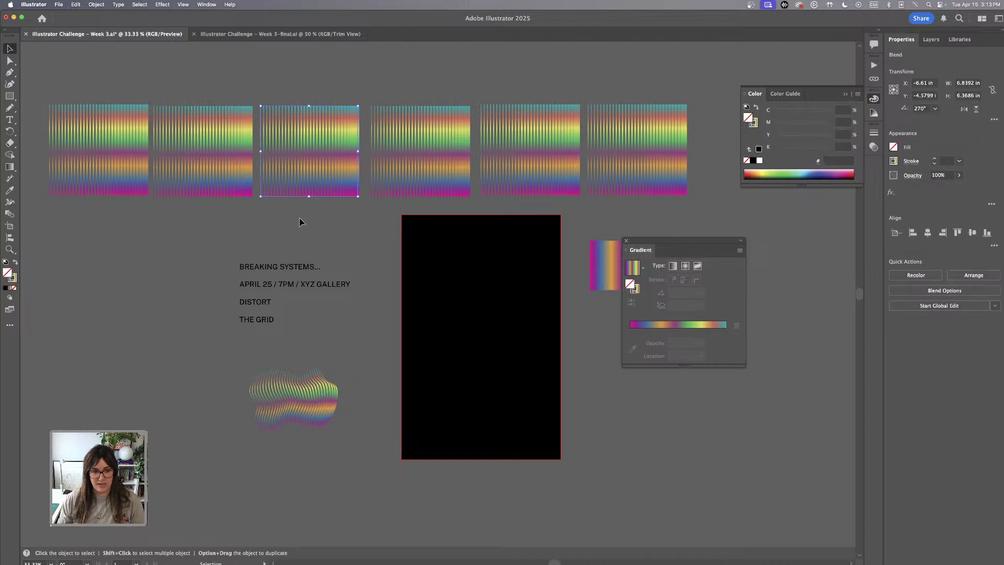
{"action": "left_click_drag", "start_coordinate": [294, 152], "coordinate": [426, 282]}
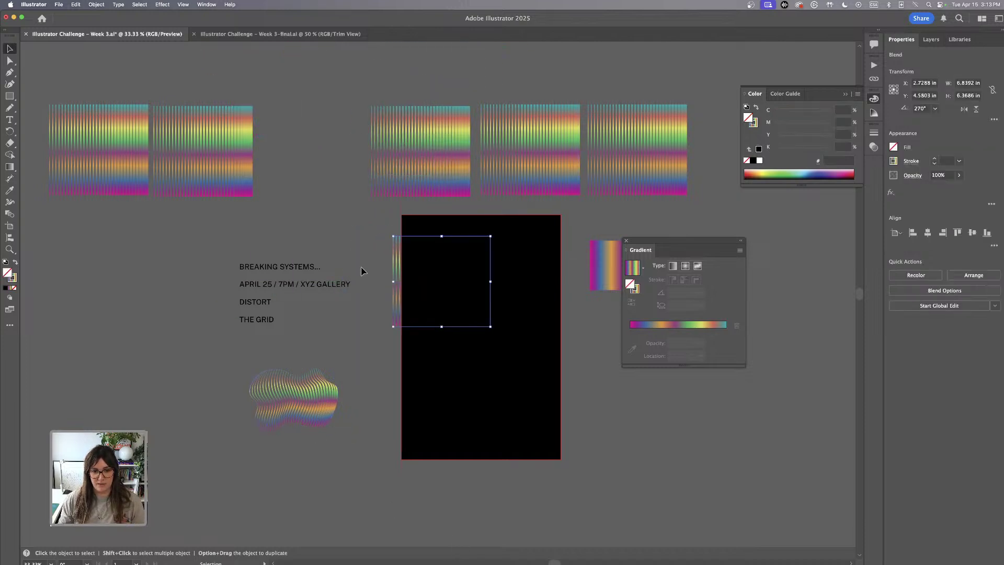
{"action": "key", "text": "super+z"}
- Bring the whole row of line blends to the front and shift it down to the artboard's upper edge
{"action": "left_click", "coordinate": [134, 83]}
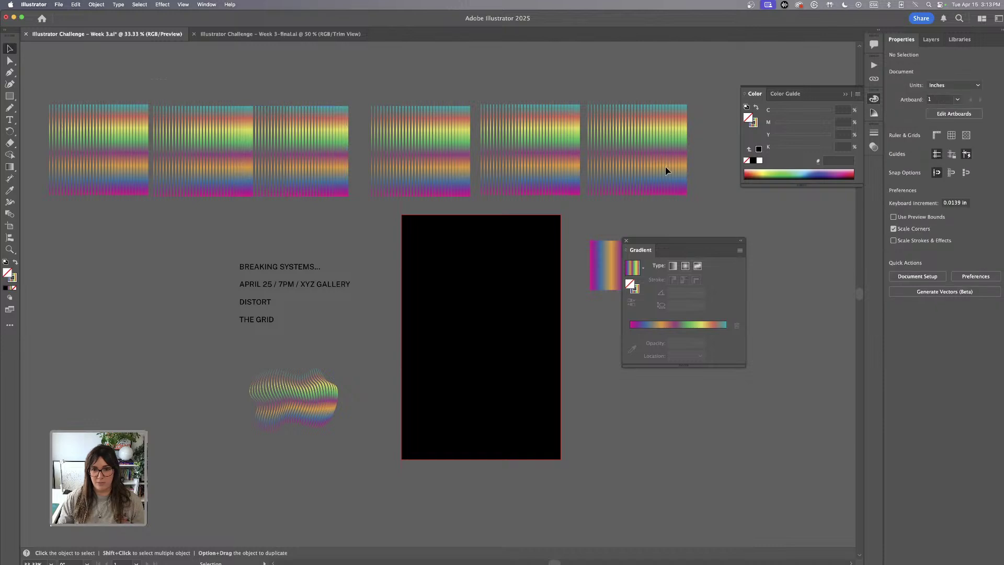
{"action": "left_click", "coordinate": [666, 170]}
{"action": "left_click", "coordinate": [94, 5]}
{"action": "mouse_move", "coordinate": [104, 25]}
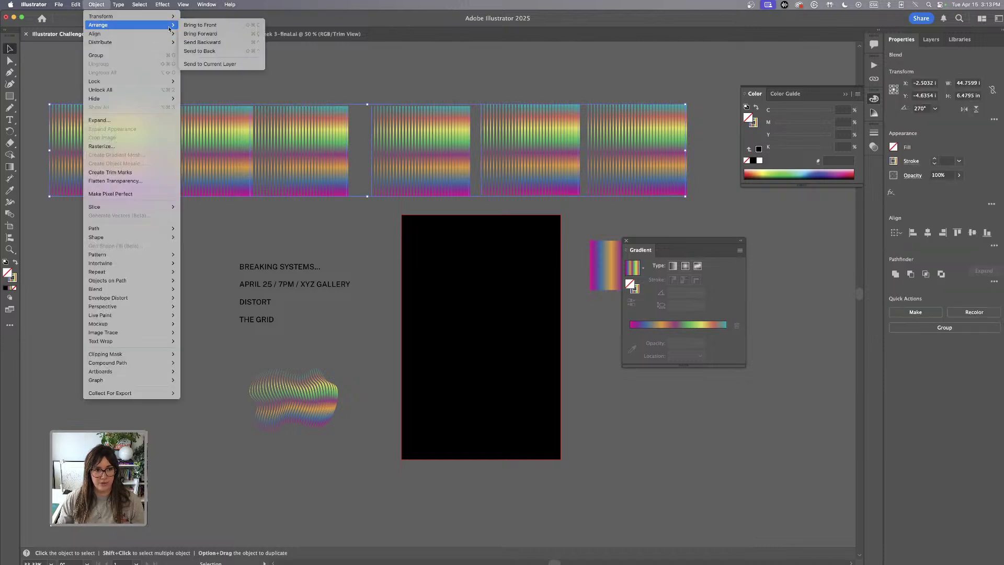
{"action": "left_click", "coordinate": [203, 25]}
{"action": "left_click_drag", "start_coordinate": [285, 148], "coordinate": [315, 166]}
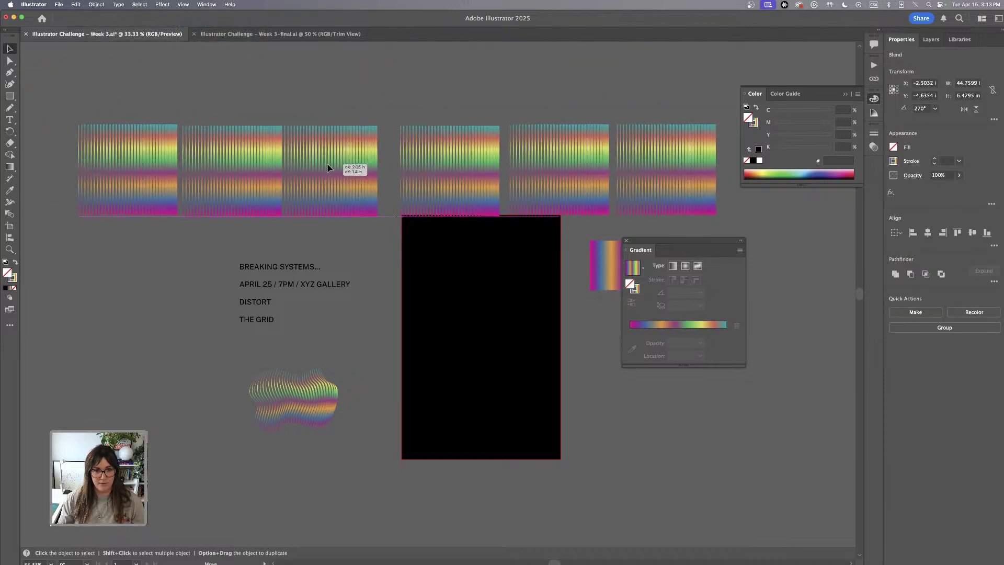
{"action": "left_click", "coordinate": [335, 145]}
{"action": "left_click", "coordinate": [372, 122]}
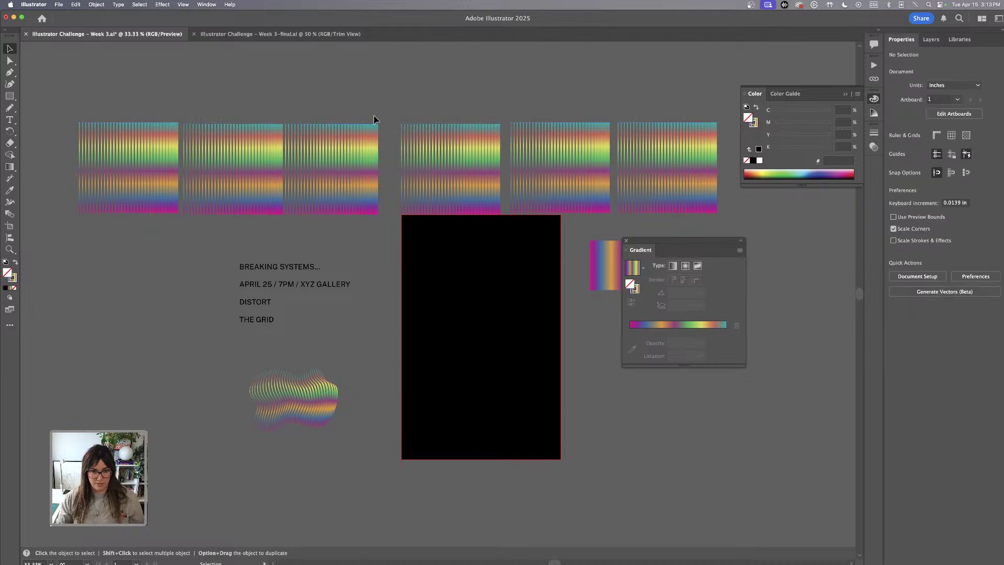
- Move the third line blend of the row onto the middle of the black background
{"action": "mouse_move", "coordinate": [365, 136]}
{"action": "left_mouse_down"}
{"action": "mouse_move", "coordinate": [348, 112]}
{"action": "mouse_move", "coordinate": [494, 292]}
{"action": "mouse_move", "coordinate": [516, 292]}
{"action": "mouse_move", "coordinate": [513, 277]}
{"action": "left_mouse_up"}
{"action": "key", "text": "super+equal"}
{"action": "key", "text": "super+equal"}
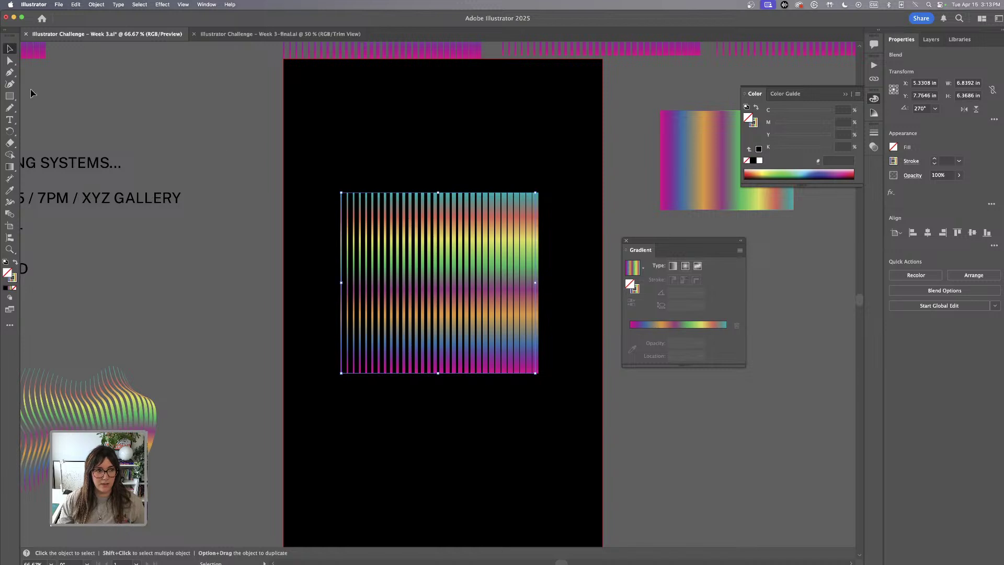
- Draw a closed wavy blob about 5.45 × 5.08 in over the artboard's line blend with the Pencil tool
{"action": "key", "text": "n"}
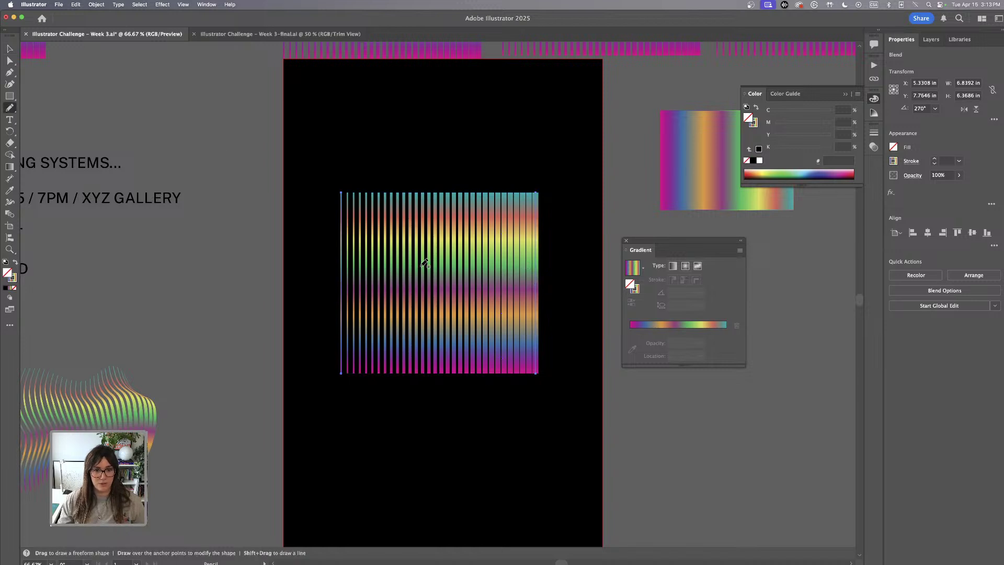
{"action": "mouse_move", "coordinate": [530, 241]}
{"action": "left_mouse_down"}
{"action": "mouse_move", "coordinate": [502, 226]}
{"action": "mouse_move", "coordinate": [478, 220]}
{"action": "mouse_move", "coordinate": [458, 229]}
{"action": "mouse_move", "coordinate": [401, 212]}
{"action": "mouse_move", "coordinate": [385, 218]}
{"action": "mouse_move", "coordinate": [369, 299]}
{"action": "mouse_move", "coordinate": [411, 338]}
{"action": "mouse_move", "coordinate": [456, 356]}
{"action": "mouse_move", "coordinate": [475, 326]}
{"action": "mouse_move", "coordinate": [473, 289]}
{"action": "mouse_move", "coordinate": [516, 270]}
{"action": "mouse_move", "coordinate": [522, 237]}
{"action": "left_mouse_up"}
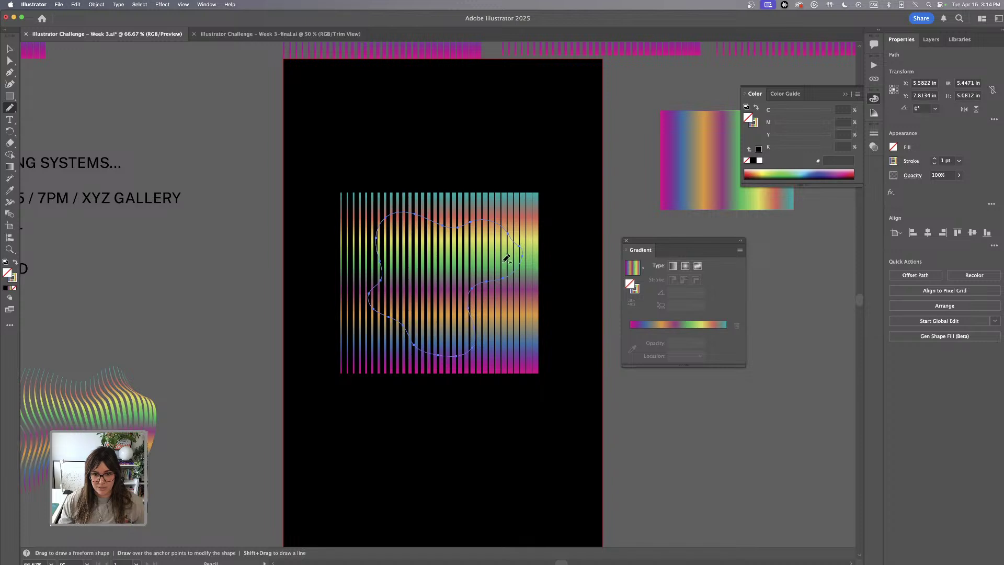
{"action": "left_click", "coordinate": [9, 48]}
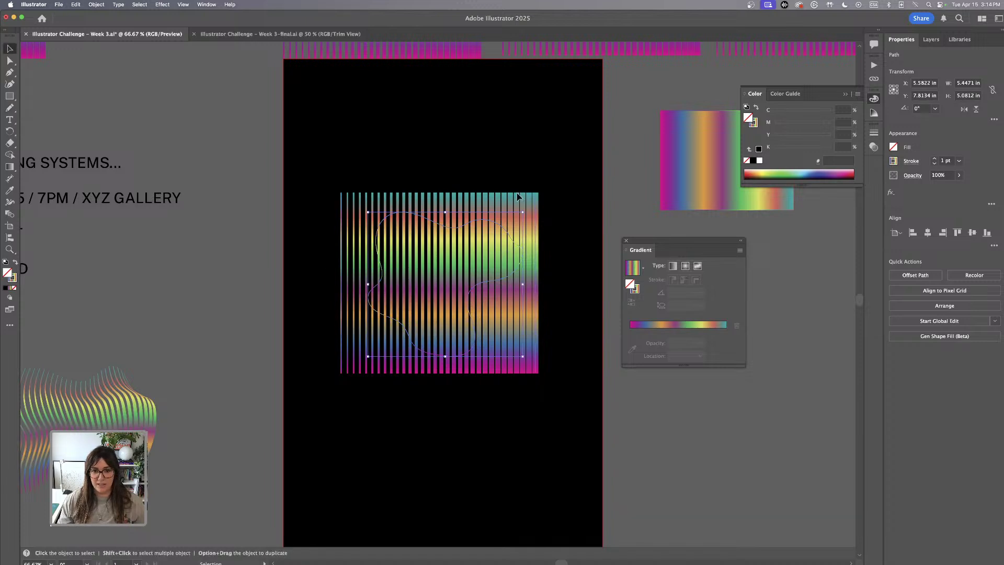
- Apply the tapered Width Profile 5 to the strokes of the artboard's line blend
{"action": "left_click", "coordinate": [521, 196]}
{"action": "left_click", "coordinate": [874, 132]}
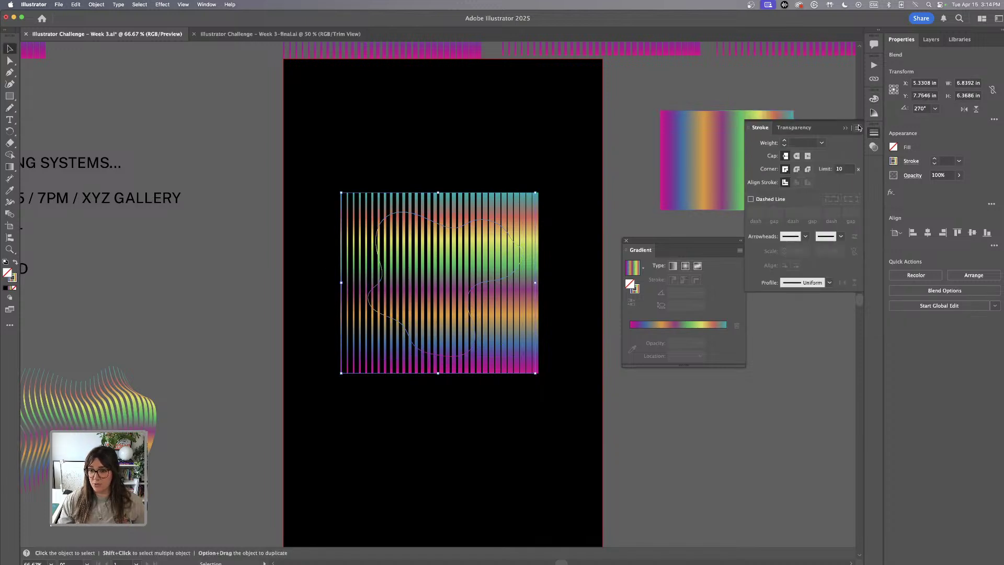
{"action": "left_click", "coordinate": [829, 283]}
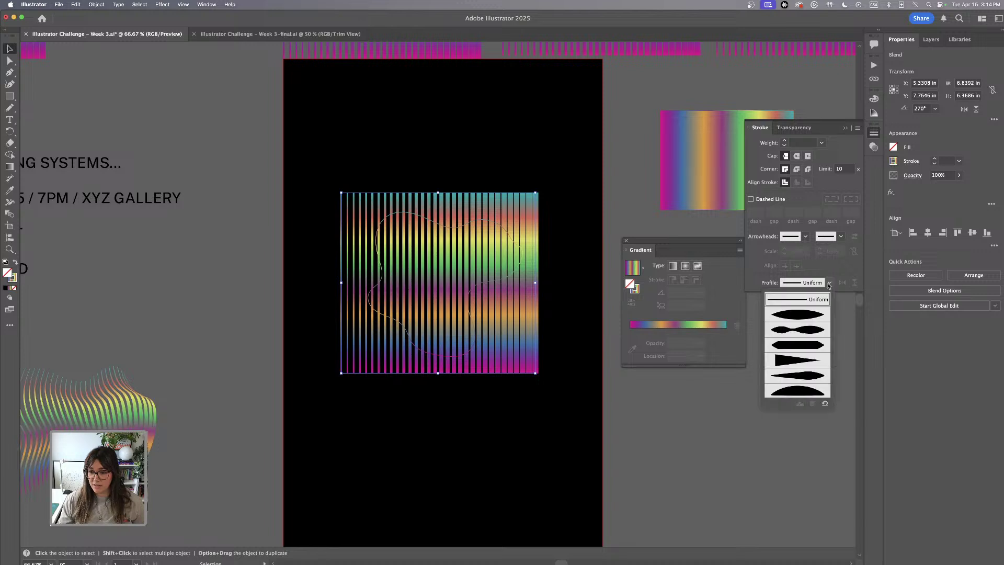
{"action": "left_click", "coordinate": [824, 376]}
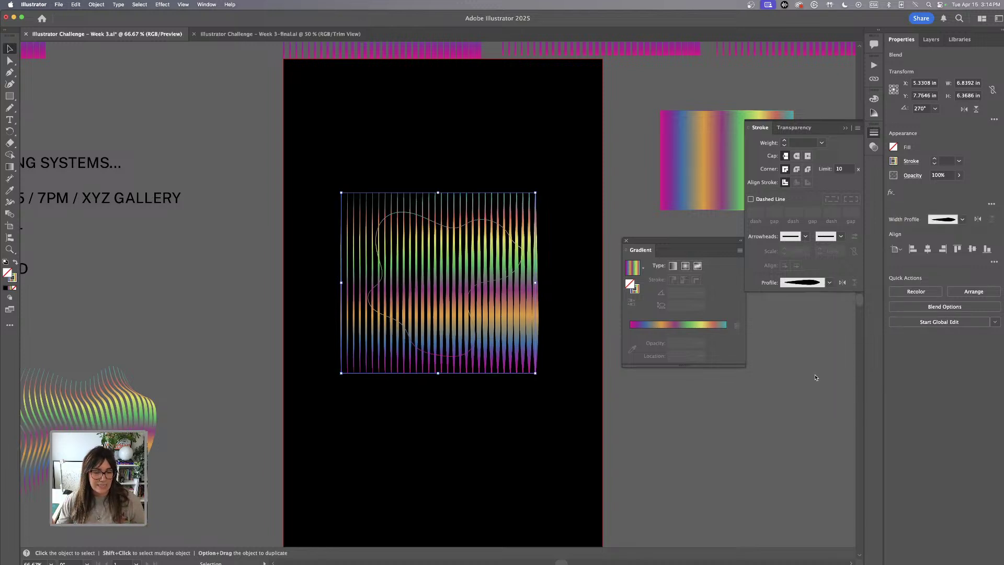
- Distort the line blend into the new blob outline with Envelope Distort, Make with Top Object
{"action": "left_click", "coordinate": [484, 171]}
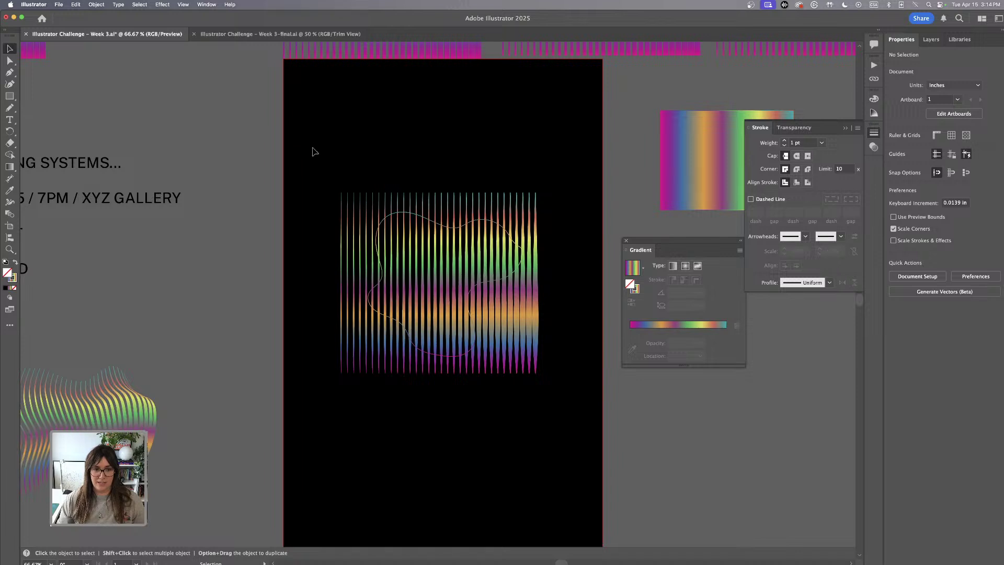
{"action": "left_click_drag", "start_coordinate": [314, 146], "coordinate": [564, 430]}
{"action": "left_click", "coordinate": [96, 4]}
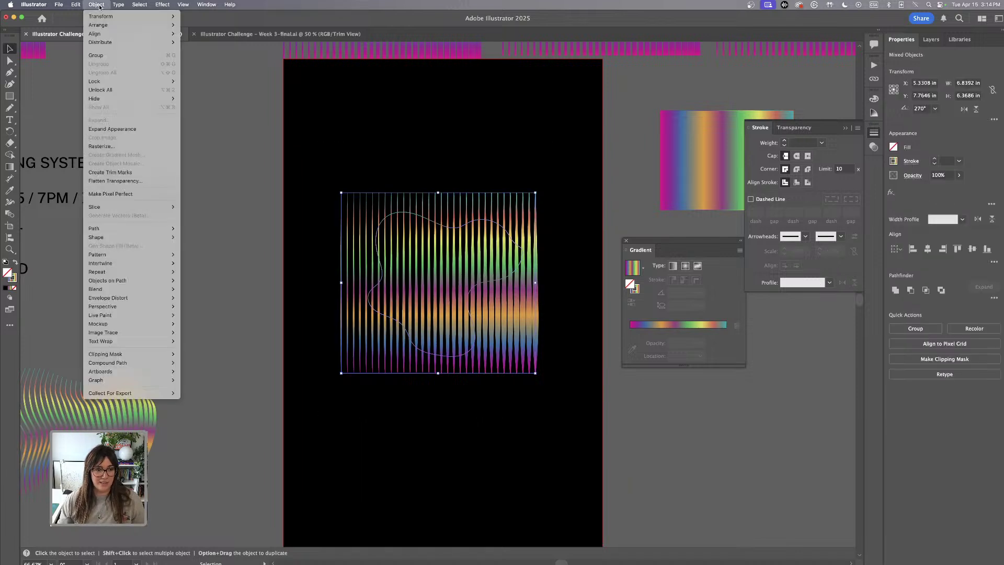
{"action": "mouse_move", "coordinate": [155, 297]}
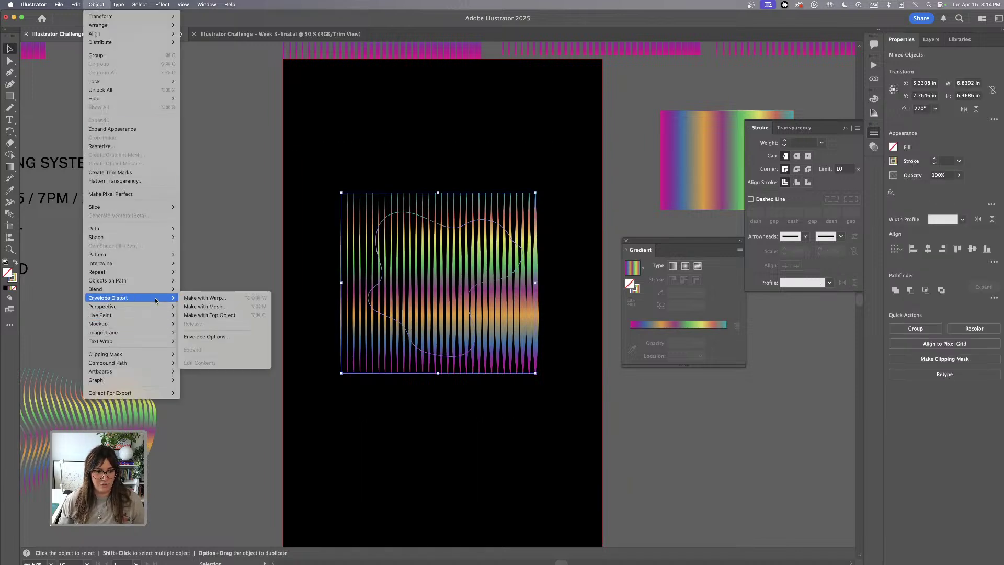
{"action": "left_click", "coordinate": [209, 315]}
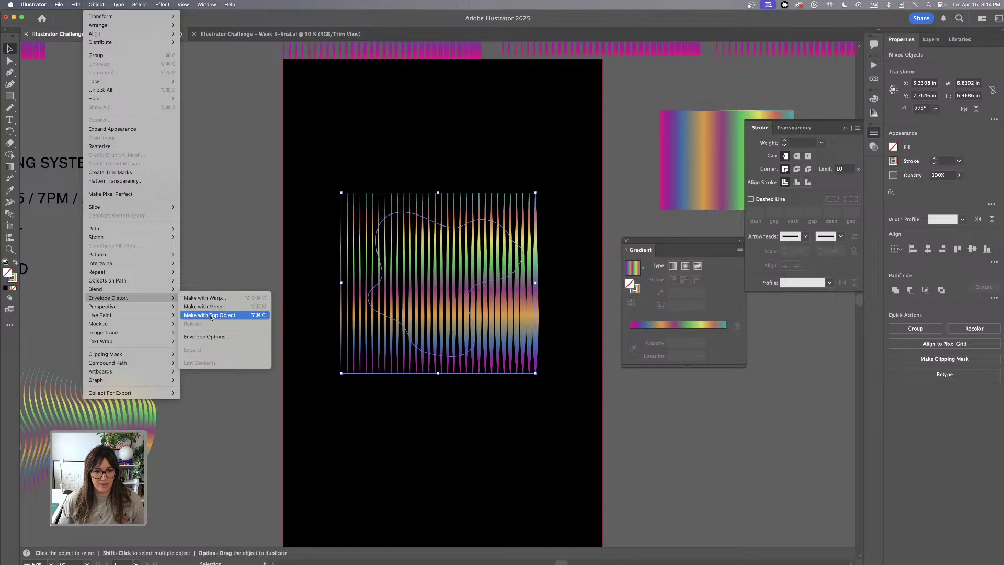
{"action": "left_click", "coordinate": [285, 258]}
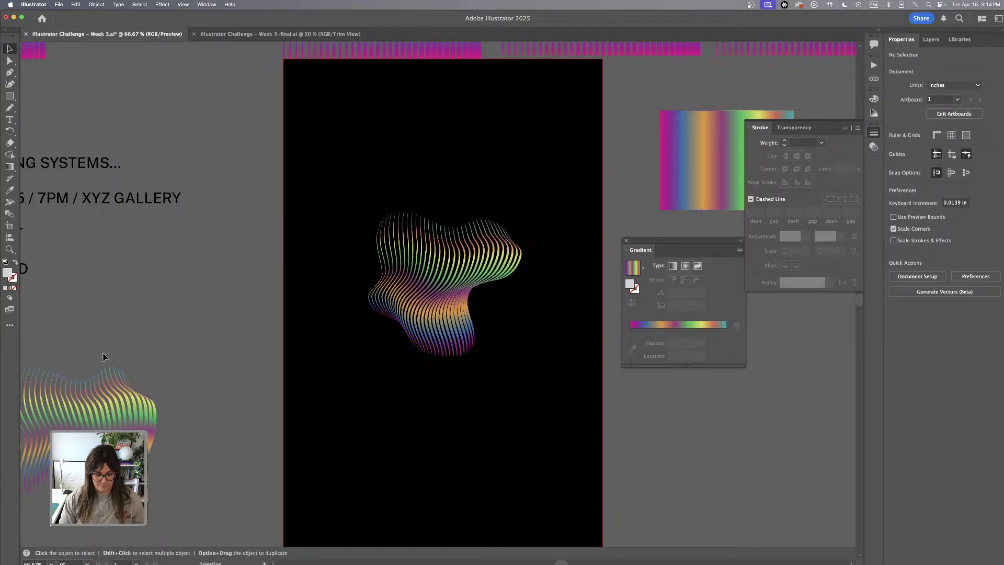
- Move the distorted blob to the upper-left part of the black background
{"action": "key", "text": "super+minus"}
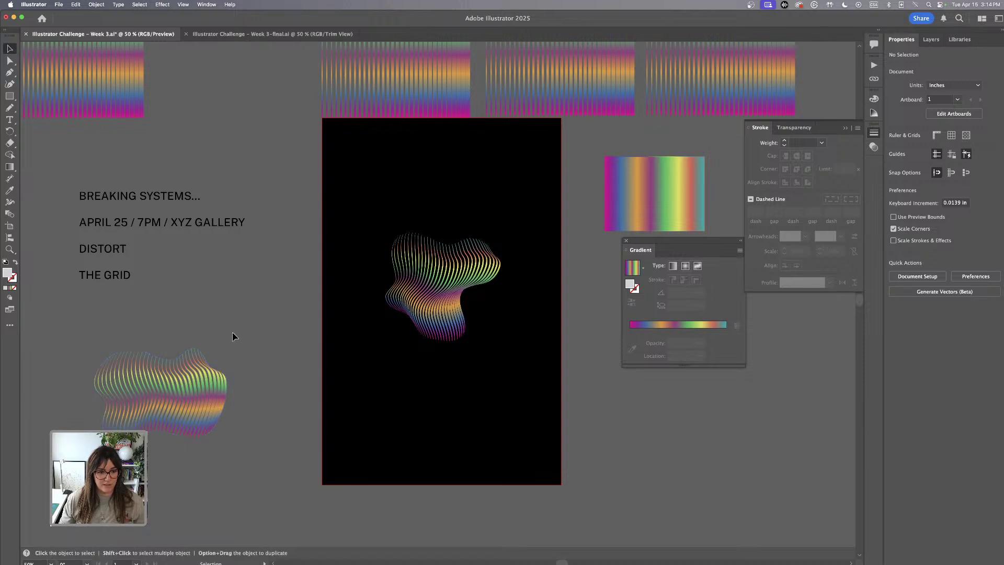
{"action": "mouse_move", "coordinate": [459, 265]}
{"action": "left_mouse_down"}
{"action": "mouse_move", "coordinate": [429, 183]}
{"action": "mouse_move", "coordinate": [389, 217]}
{"action": "mouse_move", "coordinate": [368, 206]}
{"action": "mouse_move", "coordinate": [412, 200]}
{"action": "left_mouse_up"}
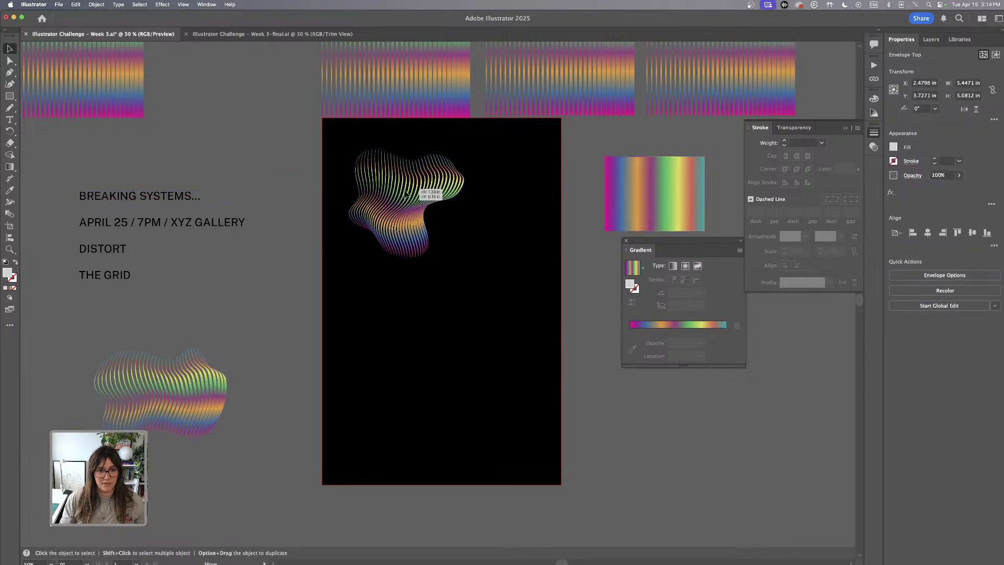
{"action": "left_click", "coordinate": [281, 278]}
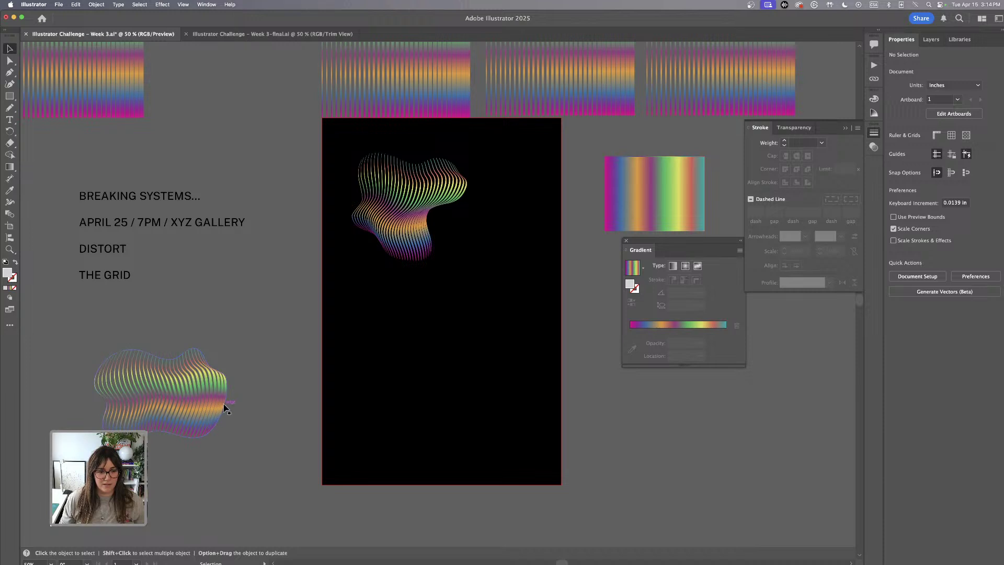
- Clear the workspace by collapsing the Stroke settings and docking the floating Gradient settings
{"action": "scroll", "coordinate": [274, 163], "scroll_direction": "up", "scroll_amount": 3}
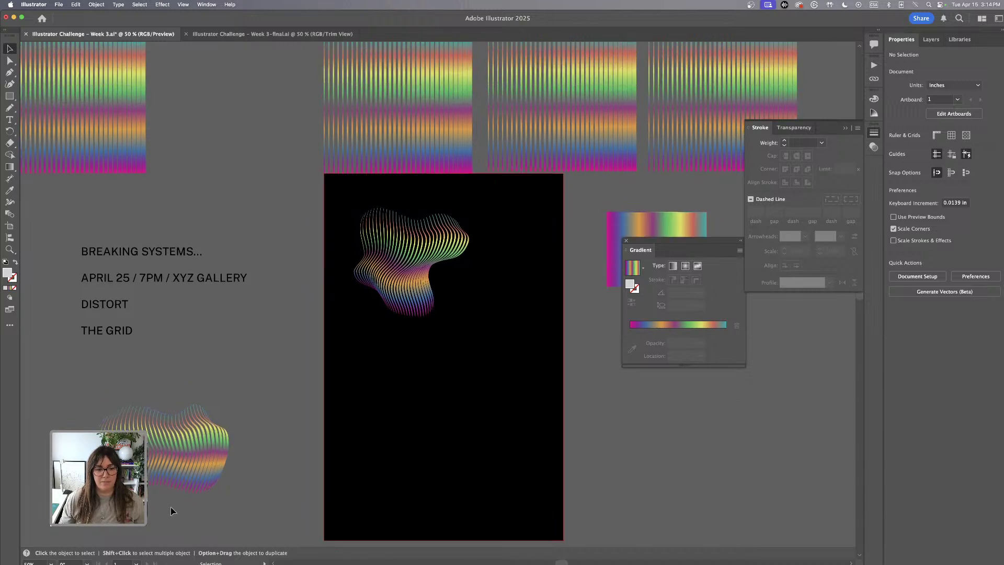
{"action": "scroll", "coordinate": [259, 314], "scroll_direction": "up", "scroll_amount": 2}
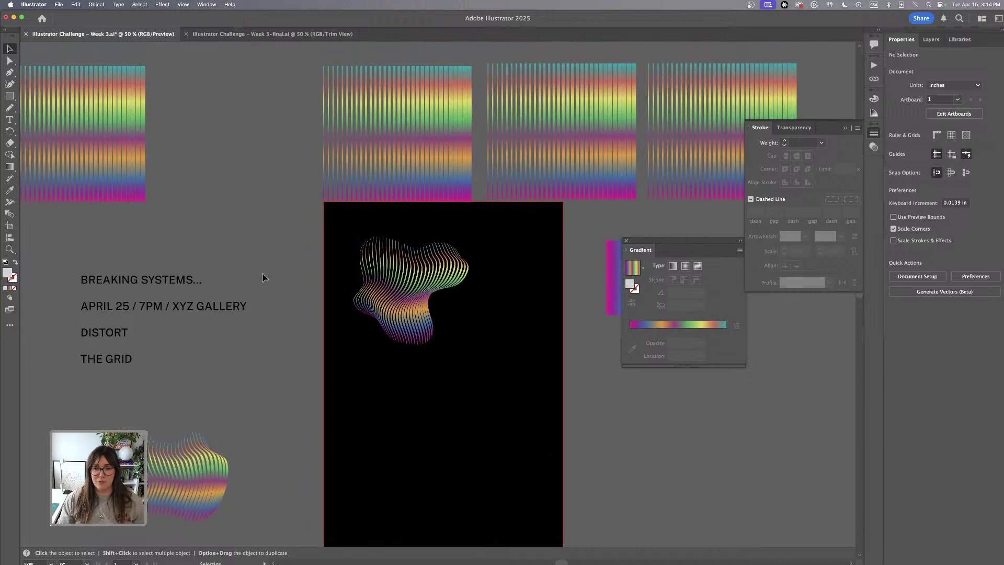
{"action": "left_click", "coordinate": [845, 128]}
{"action": "left_click_drag", "start_coordinate": [698, 245], "coordinate": [871, 167]}
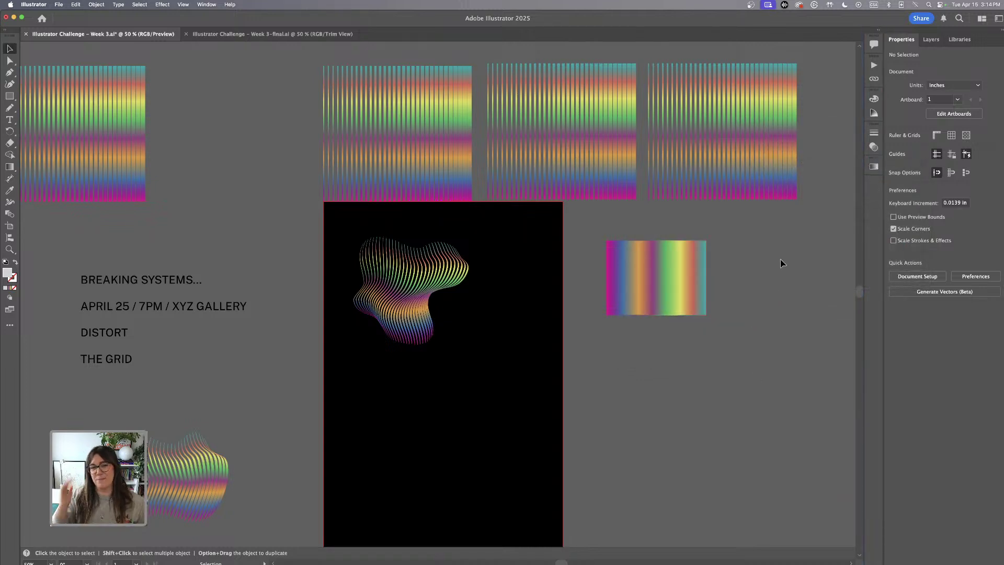
- Move the rainbow line blend above the artboard slightly up and left and give it a solid blue 1111ed stroke
{"action": "left_click", "coordinate": [433, 121]}
{"action": "left_click_drag", "start_coordinate": [453, 135], "coordinate": [435, 127]}
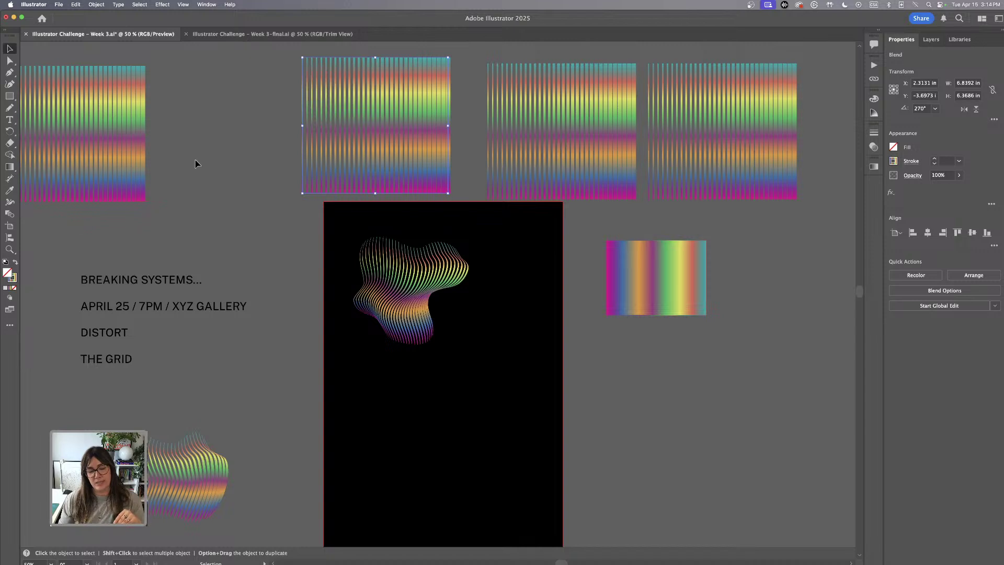
{"action": "double_click", "coordinate": [13, 279]}
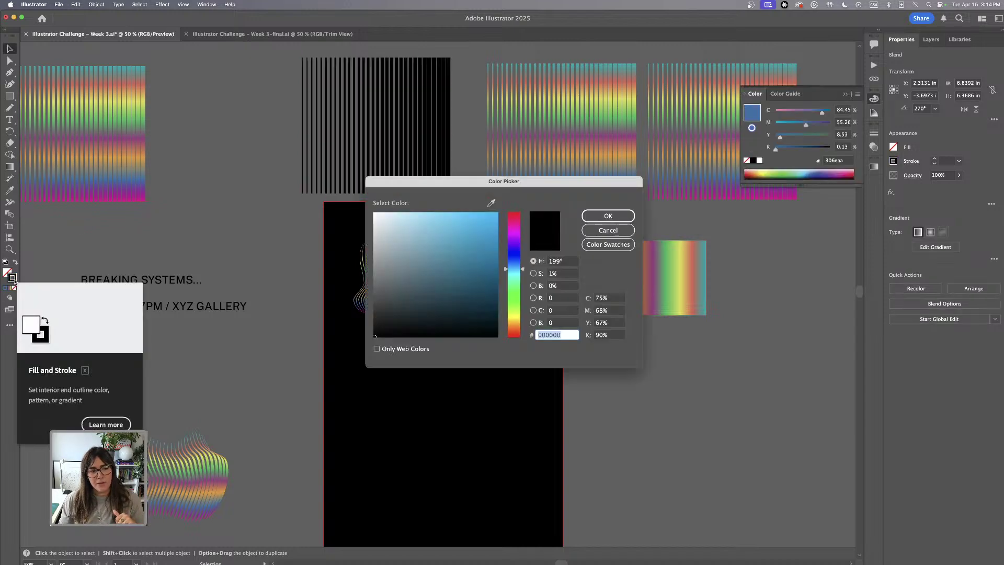
{"action": "left_click", "coordinate": [533, 260]}
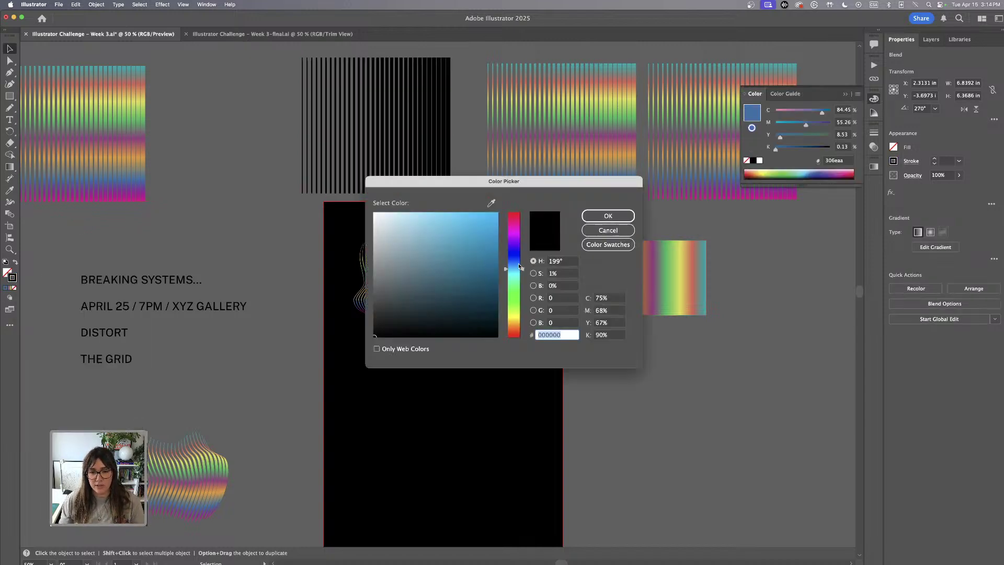
{"action": "left_click_drag", "start_coordinate": [521, 269], "coordinate": [519, 254]}
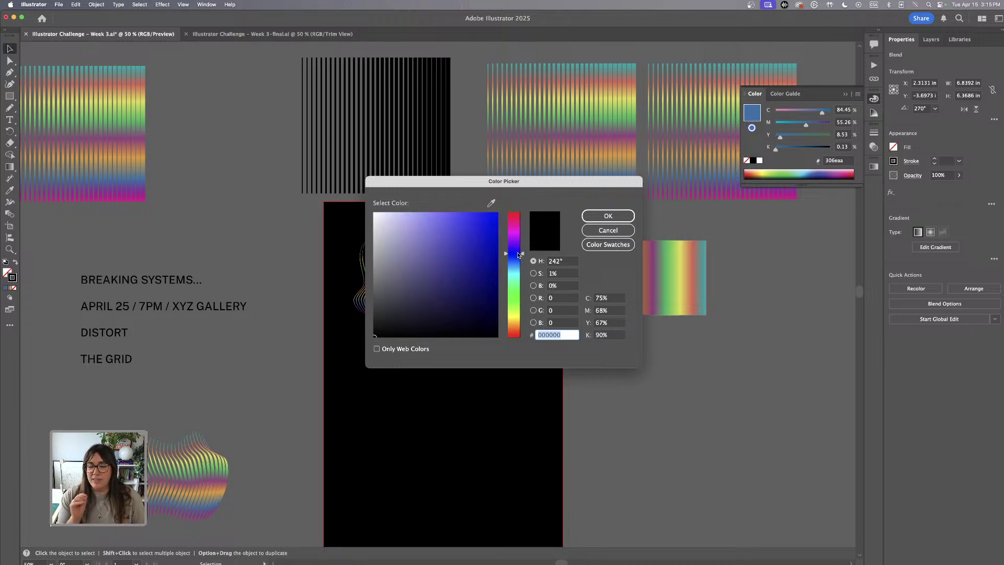
{"action": "left_click", "coordinate": [490, 221]}
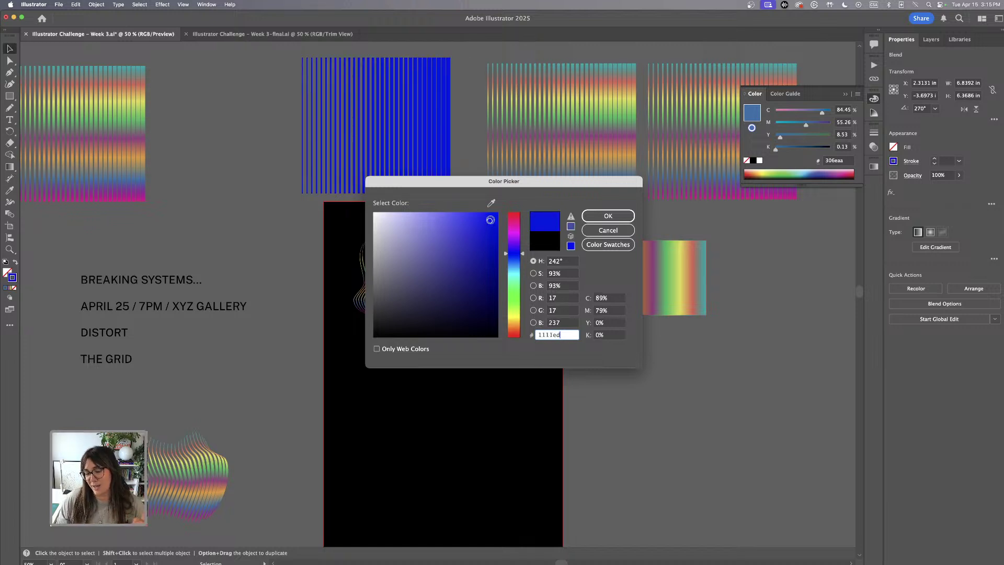
{"action": "key", "text": "Return"}
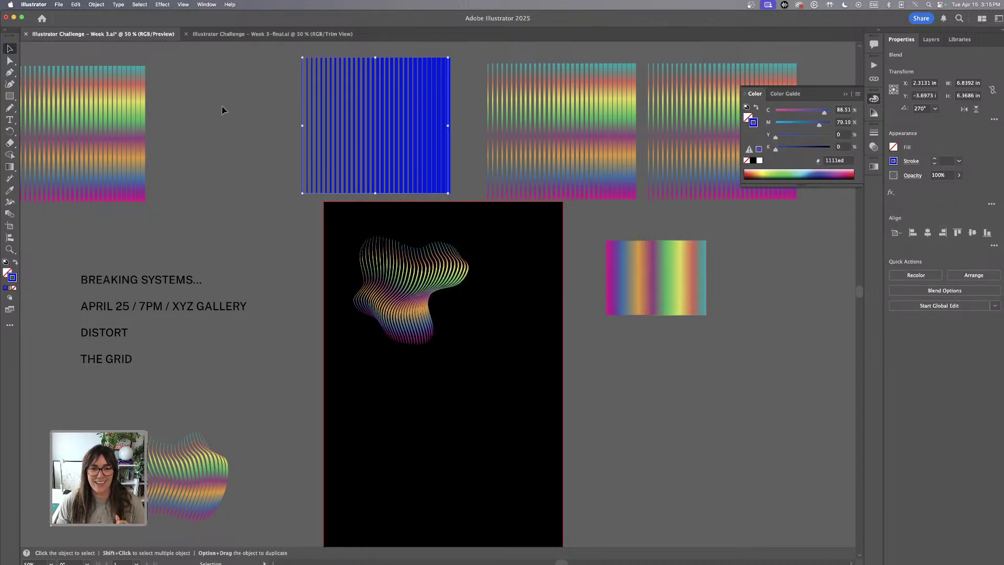
- Move the blue line blend onto the artboard, rotate it so its lines run horizontally, and place it in the upper-right corner
{"action": "left_click", "coordinate": [250, 120]}
{"action": "left_click", "coordinate": [391, 124]}
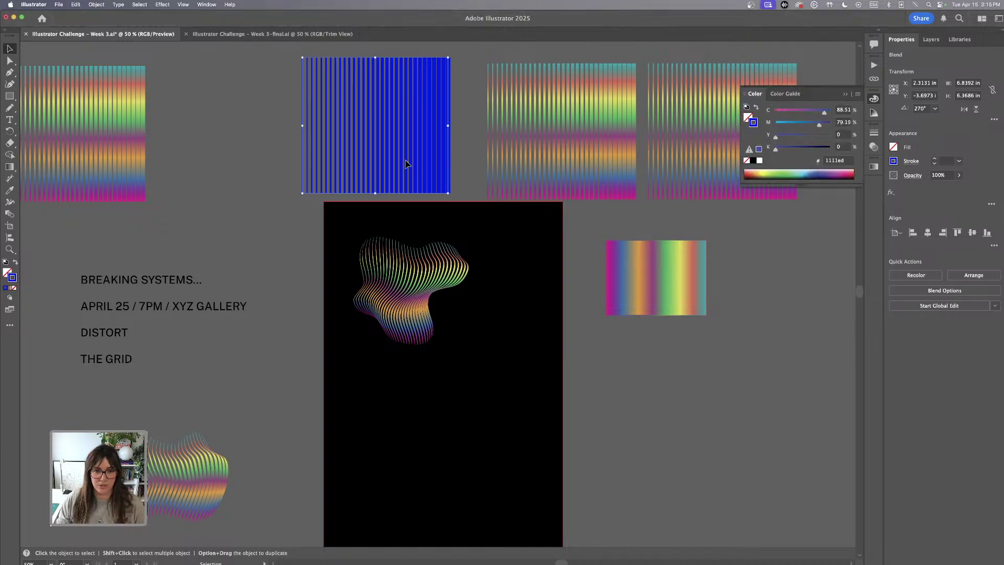
{"action": "left_click_drag", "start_coordinate": [406, 162], "coordinate": [570, 370]}
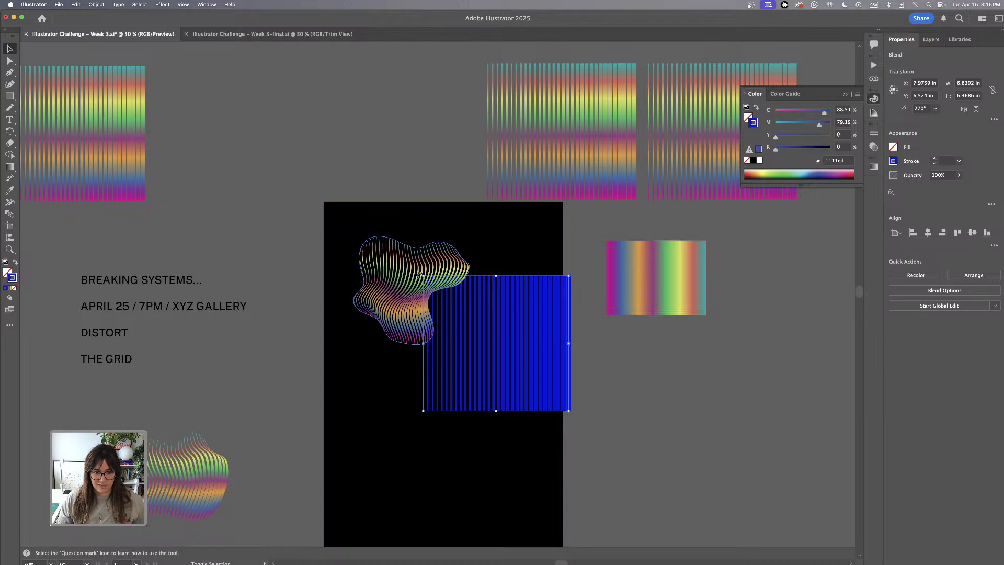
{"action": "left_click_drag", "start_coordinate": [424, 275], "coordinate": [445, 402]}
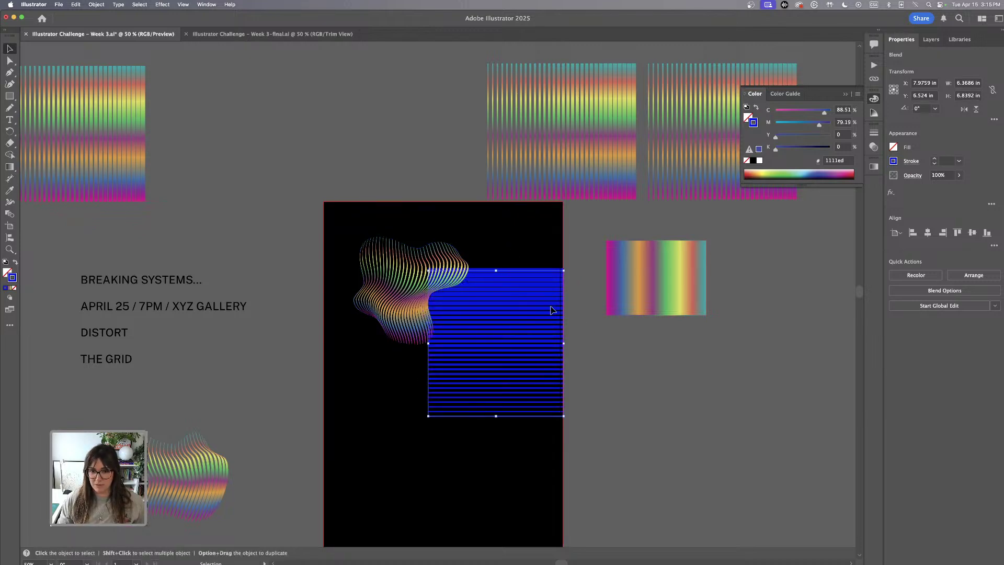
{"action": "left_click_drag", "start_coordinate": [550, 307], "coordinate": [550, 242]}
{"action": "left_click_drag", "start_coordinate": [550, 233], "coordinate": [549, 231]}
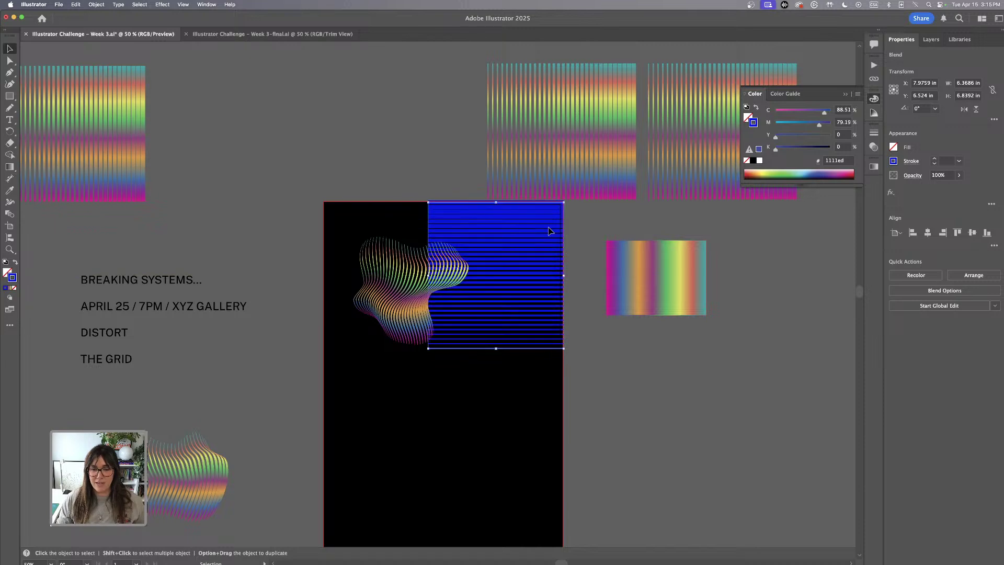
{"action": "left_click", "coordinate": [450, 118]}
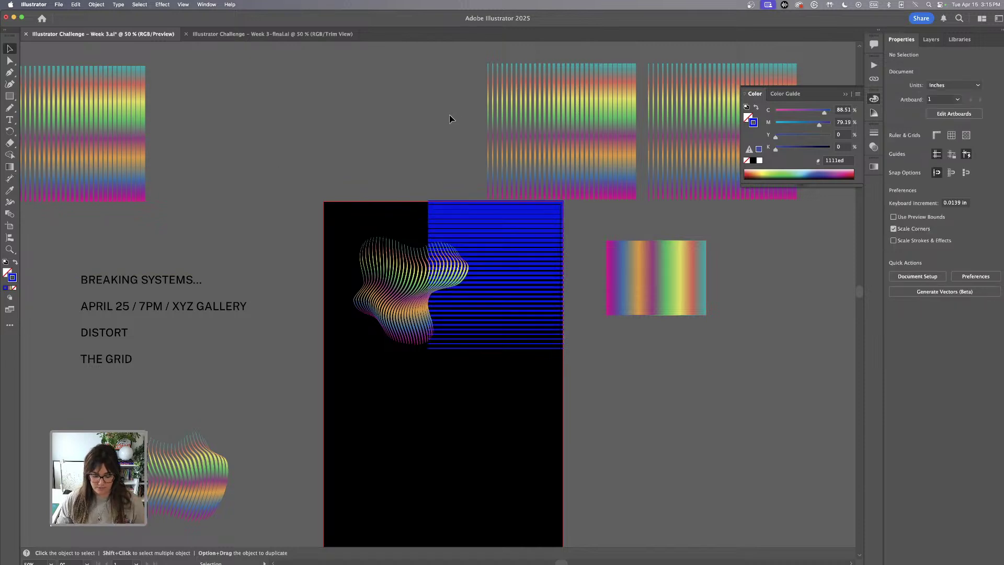
- Move the two spare rainbow line blends beside the artboard higher up, clear of the blue block
{"action": "key", "text": "super+minus"}
{"action": "left_click", "coordinate": [658, 219]}
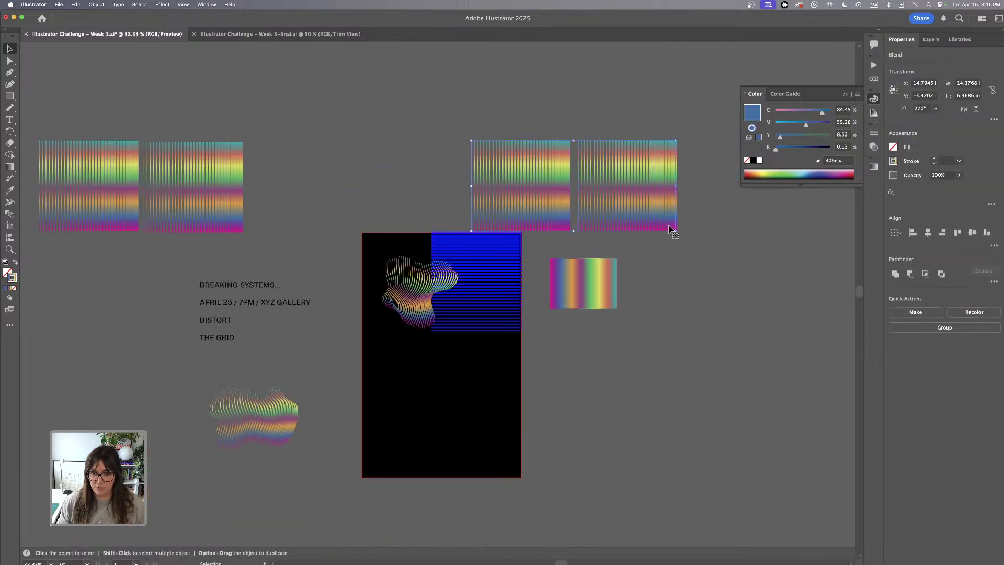
{"action": "left_click_drag", "start_coordinate": [657, 219], "coordinate": [570, 142]}
- Duplicate the blue line block, rotate the copy 180°, and place it across the artboard's left edge, lower than the original
{"action": "left_click", "coordinate": [496, 299]}
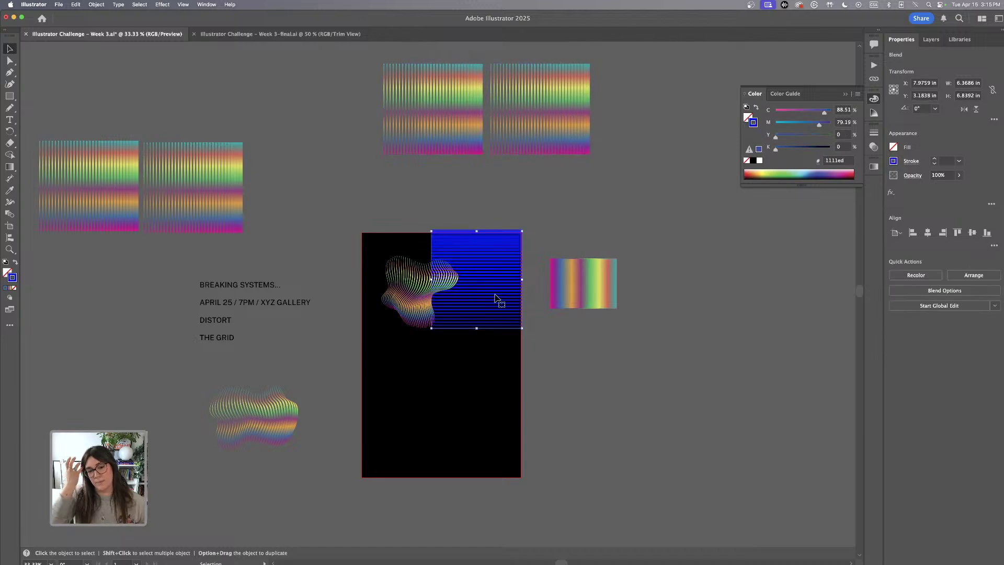
{"action": "left_click_drag", "start_coordinate": [497, 297], "coordinate": [455, 415]}
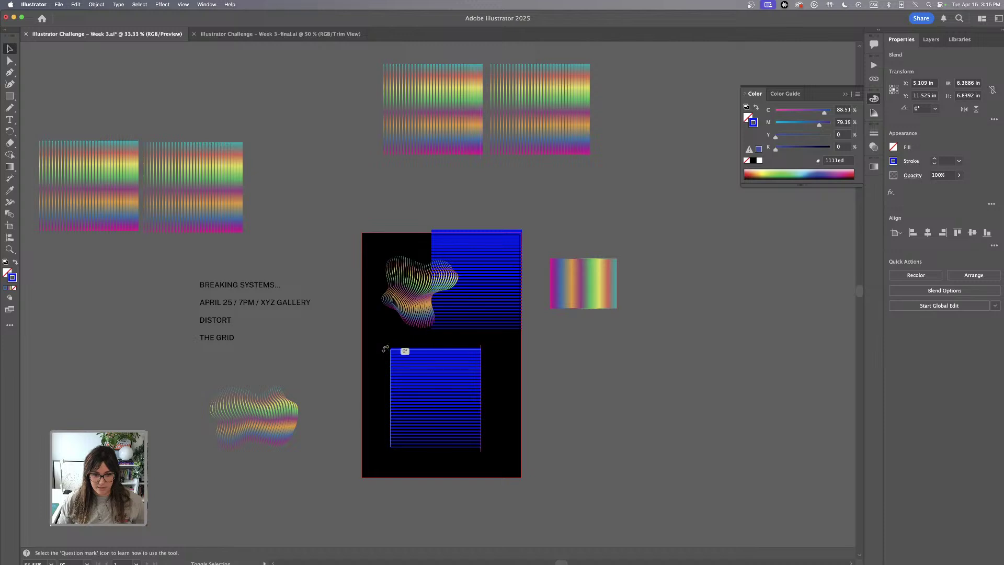
{"action": "left_click_drag", "start_coordinate": [385, 349], "coordinate": [474, 470]}
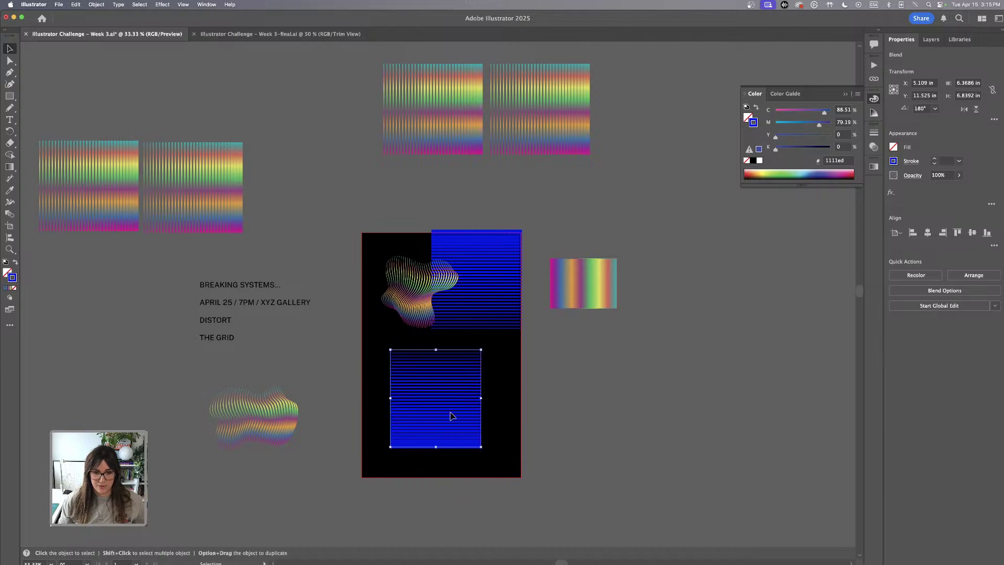
{"action": "left_click_drag", "start_coordinate": [452, 416], "coordinate": [400, 351]}
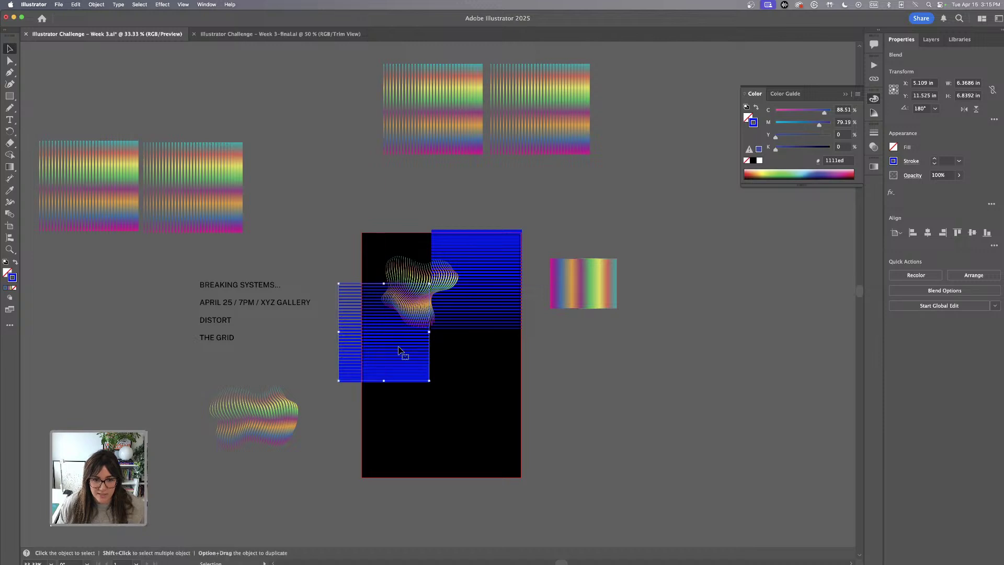
- Group the two blue line blocks and center the group horizontally on the artboard
{"action": "left_click", "coordinate": [498, 314], "text": "shift"}
{"action": "key", "text": "super+g"}
{"action": "left_click_drag", "start_coordinate": [473, 282], "coordinate": [484, 279]}
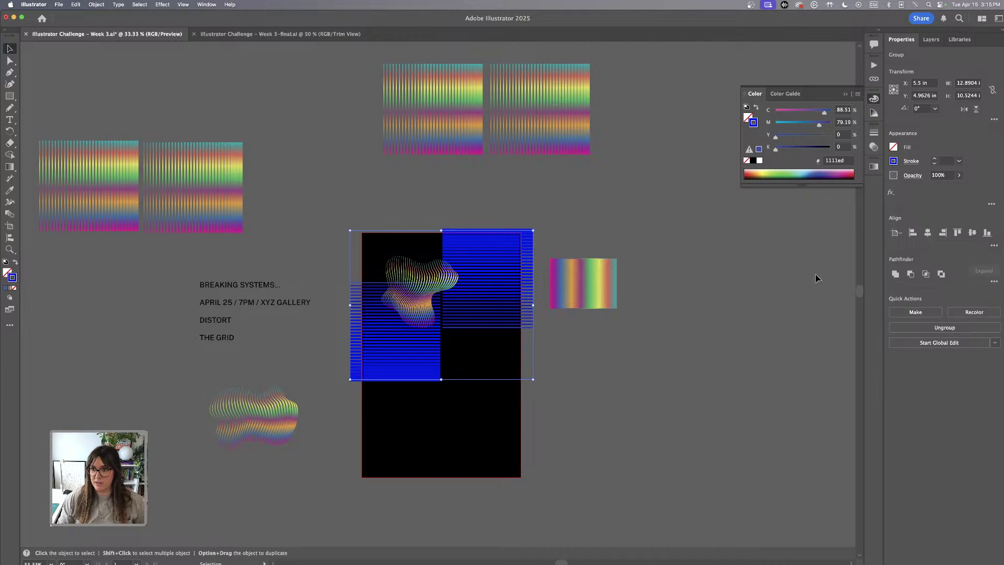
- Enlarge the distorted rainbow blob to about 8.76 in wide so it overlaps both blue blocks
{"action": "left_click", "coordinate": [719, 268]}
{"action": "left_click", "coordinate": [458, 260]}
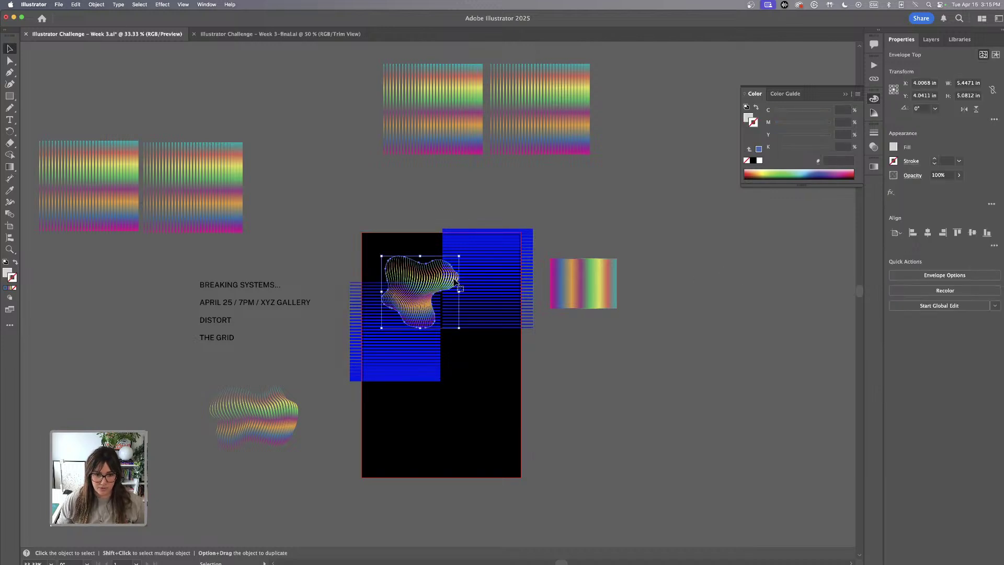
{"action": "left_click_drag", "start_coordinate": [460, 256], "coordinate": [456, 286]}
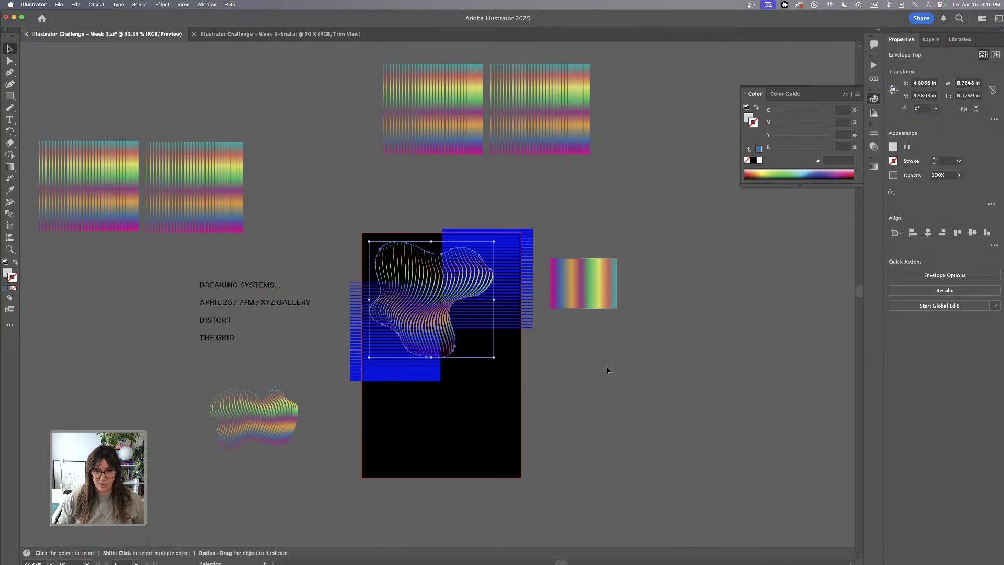
{"action": "left_click", "coordinate": [607, 369]}
- Preview the cropped poster in Trim View, then return to the normal view
{"action": "key", "text": "super+equal"}
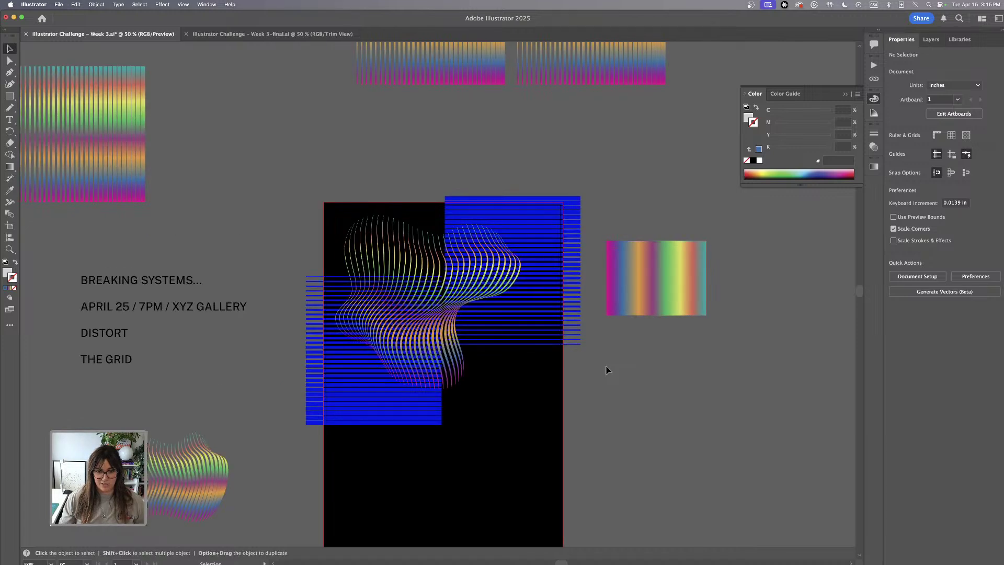
{"action": "left_click", "coordinate": [183, 4]}
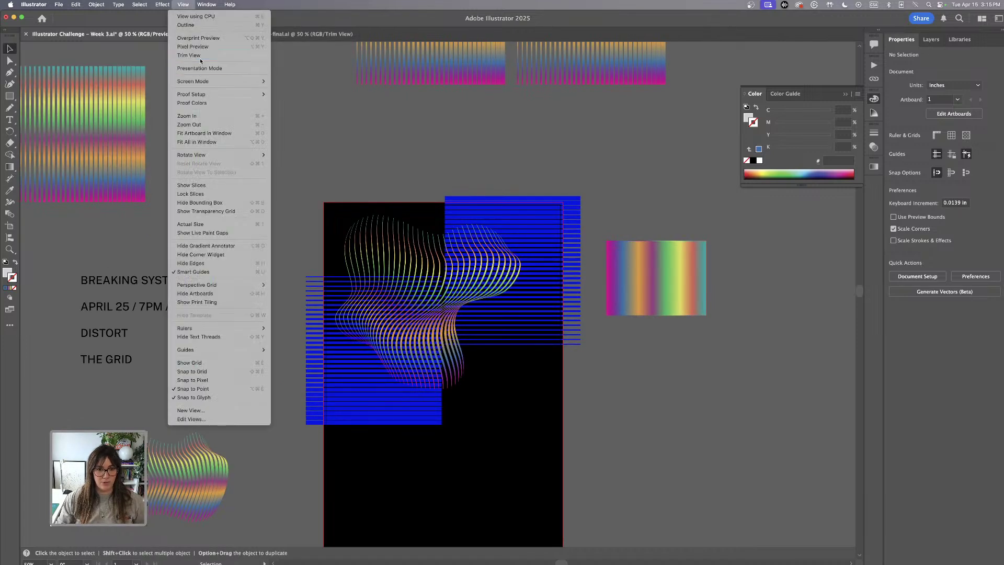
{"action": "left_click", "coordinate": [199, 55]}
{"action": "scroll", "coordinate": [376, 143], "scroll_direction": "down", "scroll_amount": 1}
{"action": "key", "text": "super+equal"}
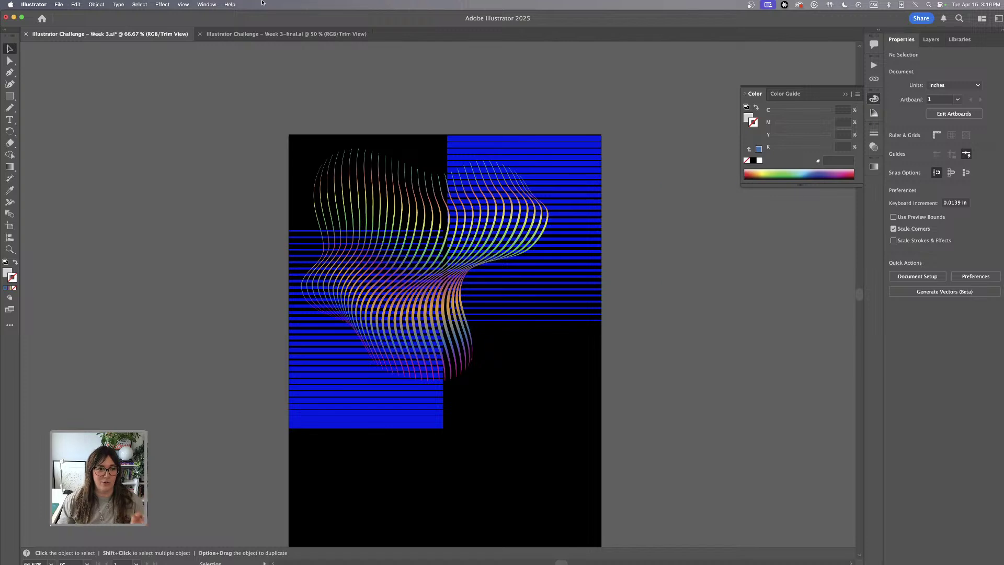
{"action": "left_click", "coordinate": [182, 5]}
{"action": "left_click", "coordinate": [199, 56]}
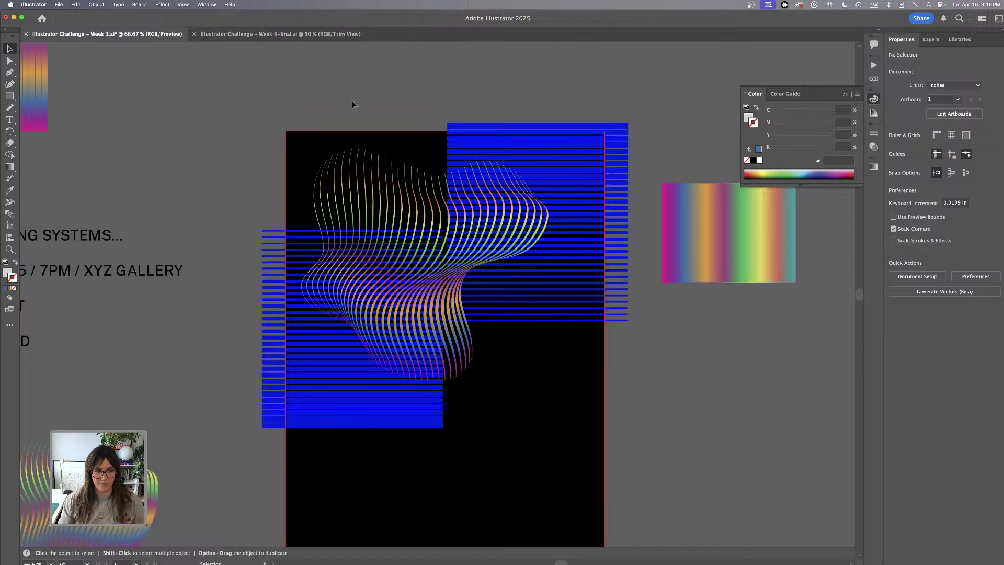
- Duplicate the grouped blue blocks to the lower part of the artboard and try rotating the copy
{"action": "key", "text": "super+minus"}
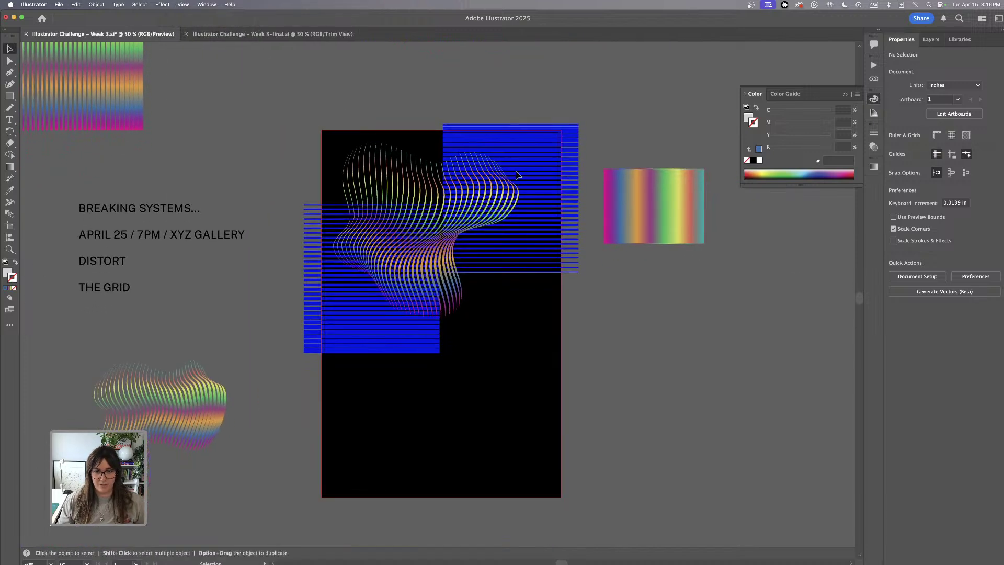
{"action": "left_click", "coordinate": [563, 144]}
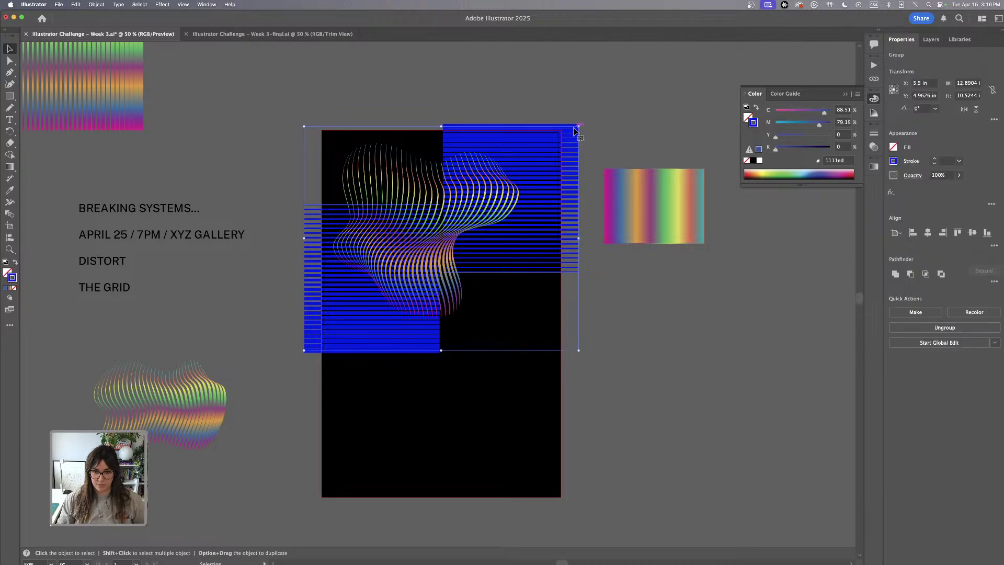
{"action": "left_click_drag", "start_coordinate": [575, 131], "coordinate": [638, 337]}
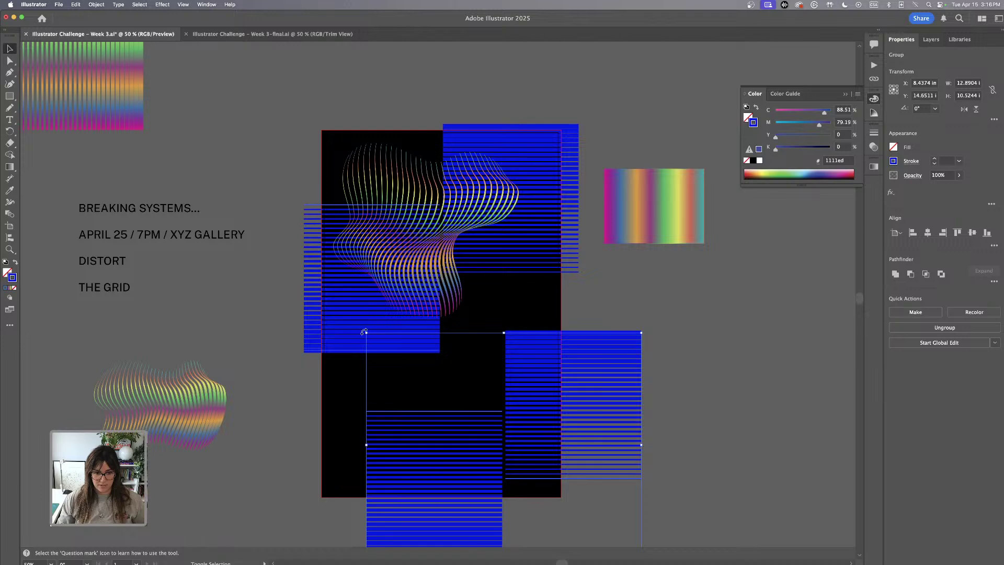
{"action": "left_click_drag", "start_coordinate": [364, 332], "coordinate": [630, 448]}
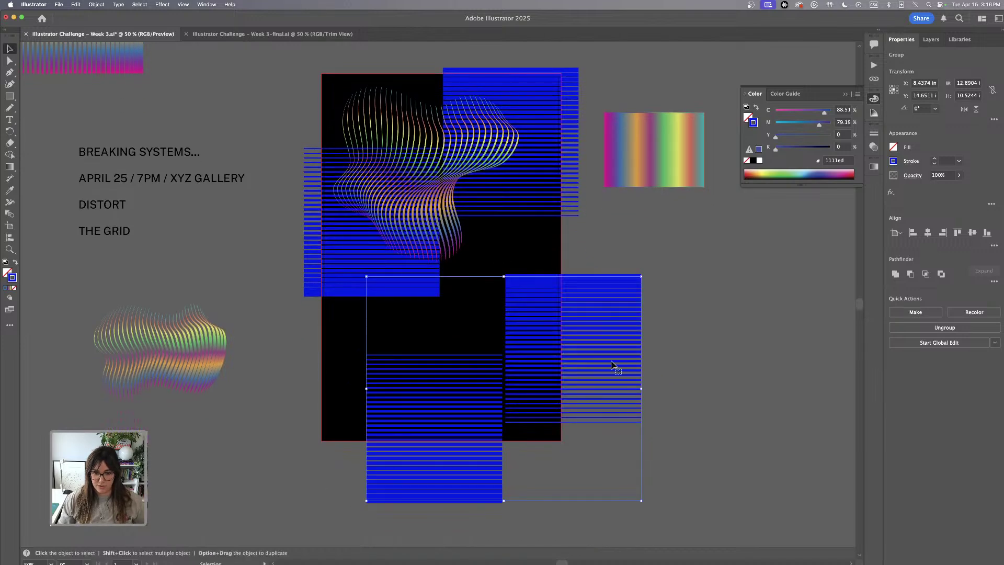
- Move the duplicated blue group left so its blocks line up vertically with the upper pair
{"action": "left_click", "coordinate": [587, 316]}
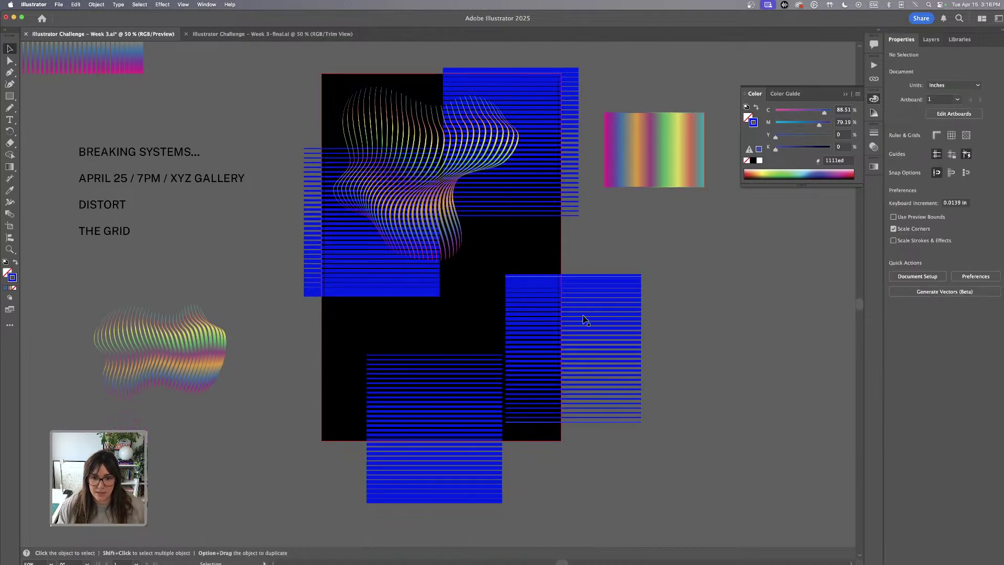
{"action": "left_click", "coordinate": [637, 278]}
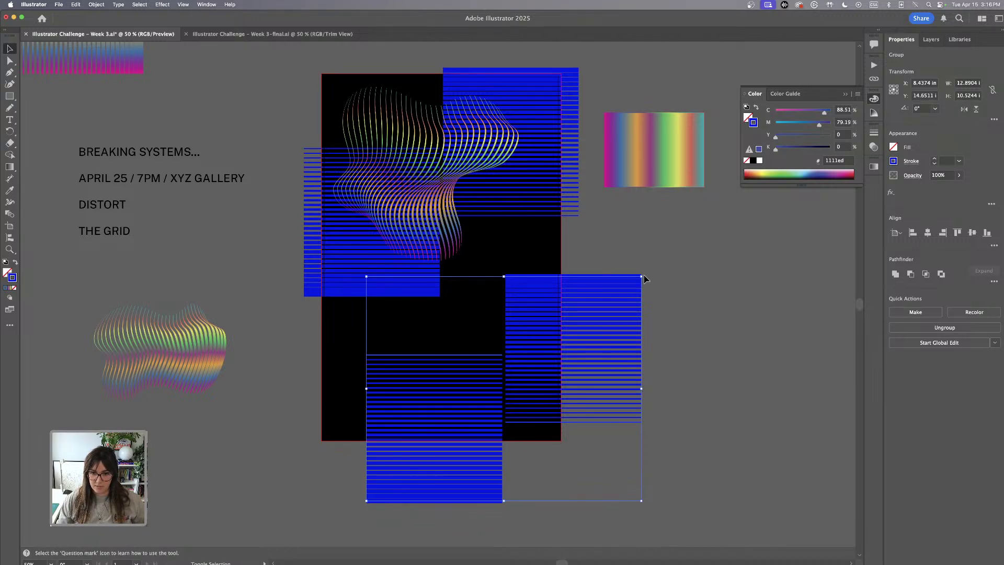
{"action": "left_click", "coordinate": [661, 322]}
{"action": "left_click", "coordinate": [561, 379]}
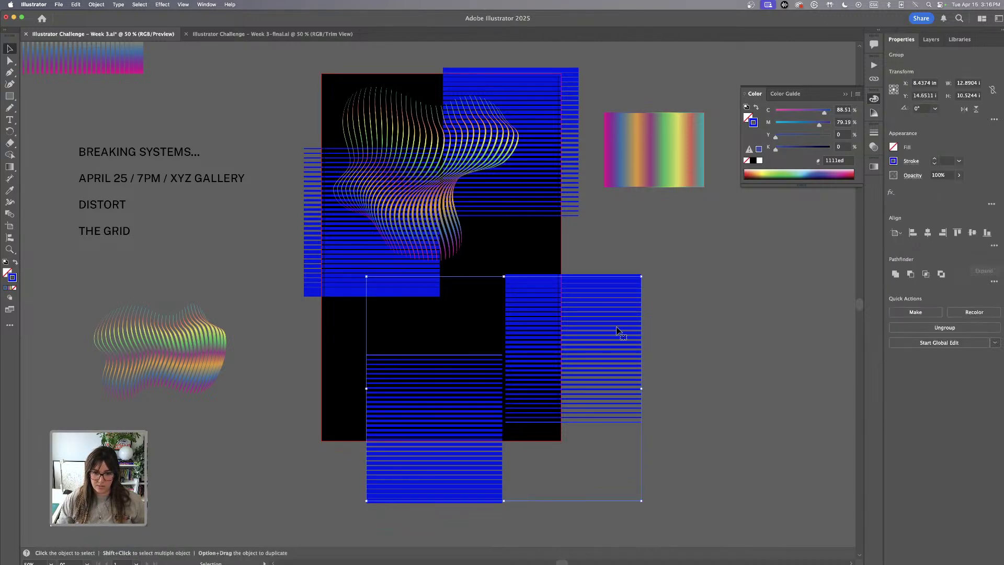
{"action": "left_click", "coordinate": [675, 326]}
{"action": "left_click", "coordinate": [609, 349]}
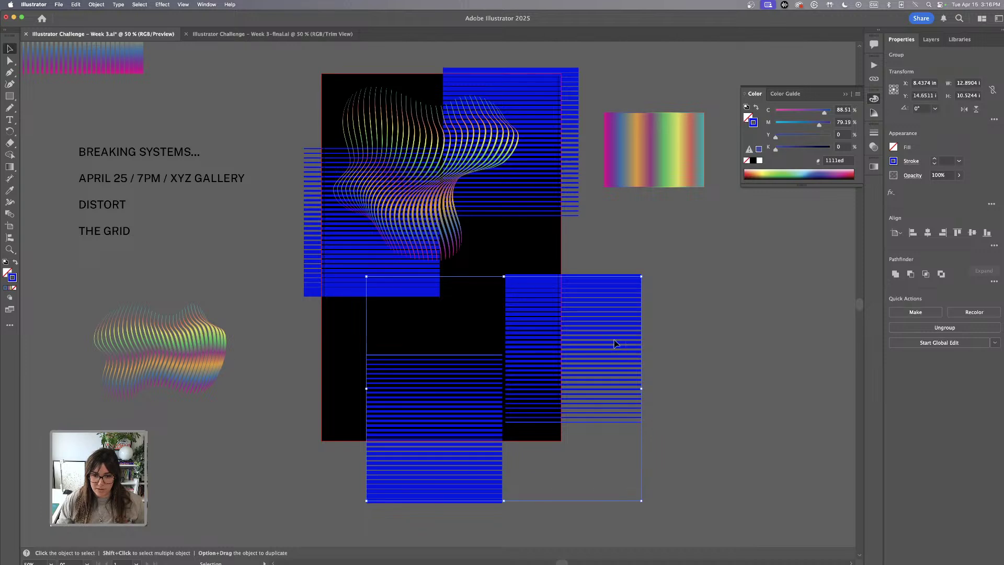
{"action": "left_click_drag", "start_coordinate": [599, 281], "coordinate": [539, 289]}
{"action": "left_click", "coordinate": [630, 291]}
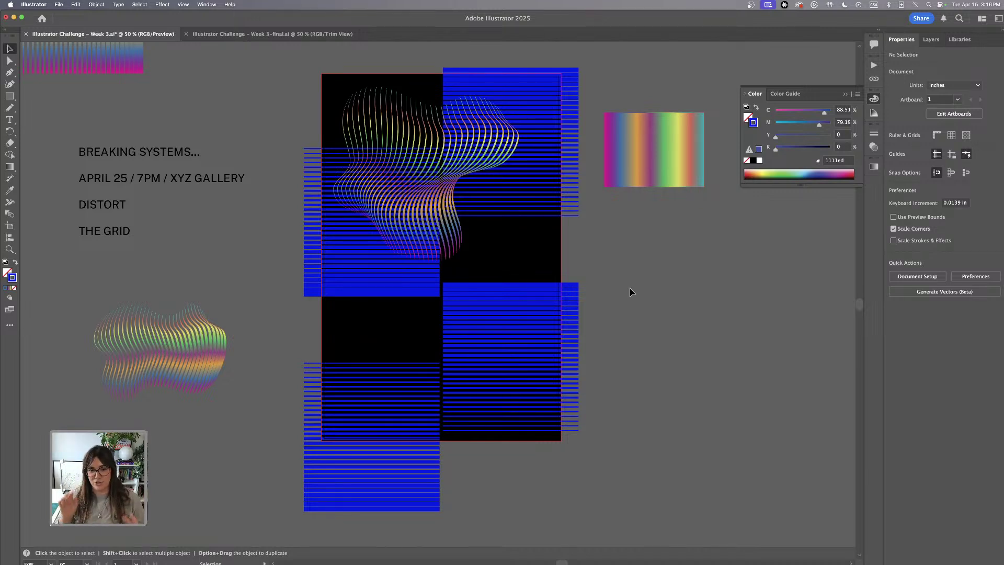
- Rotate the lower-right blue block 180° on its own and stack it directly beneath the upper-right block
{"action": "scroll", "coordinate": [630, 292], "scroll_direction": "down", "scroll_amount": 1}
{"action": "left_click", "coordinate": [580, 302]}
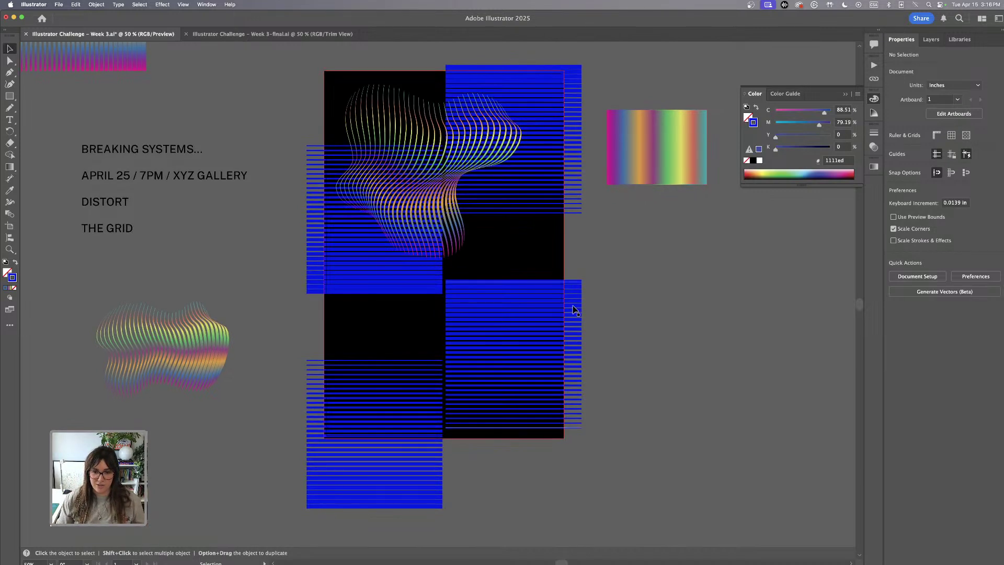
{"action": "left_click", "coordinate": [616, 340]}
{"action": "left_click_drag", "start_coordinate": [566, 344], "coordinate": [474, 382]}
{"action": "left_click", "coordinate": [541, 411]}
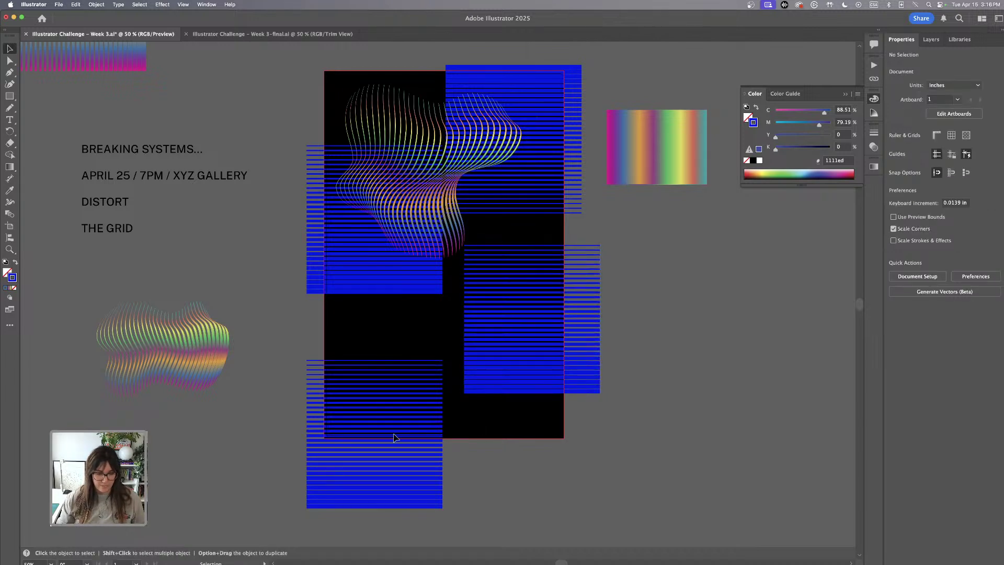
{"action": "left_click_drag", "start_coordinate": [554, 370], "coordinate": [537, 348]}
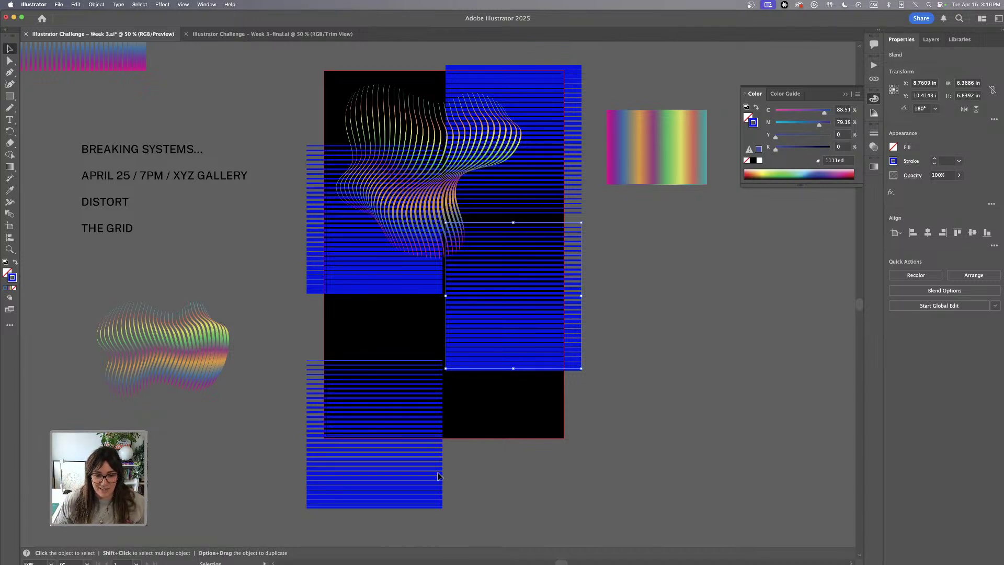
- Move the lower-left blue line block up, keeping it vertically aligned beneath the upper-left block
{"action": "left_click_drag", "start_coordinate": [439, 476], "coordinate": [723, 335]}
{"action": "left_click_drag", "start_coordinate": [220, 368], "coordinate": [206, 356]}
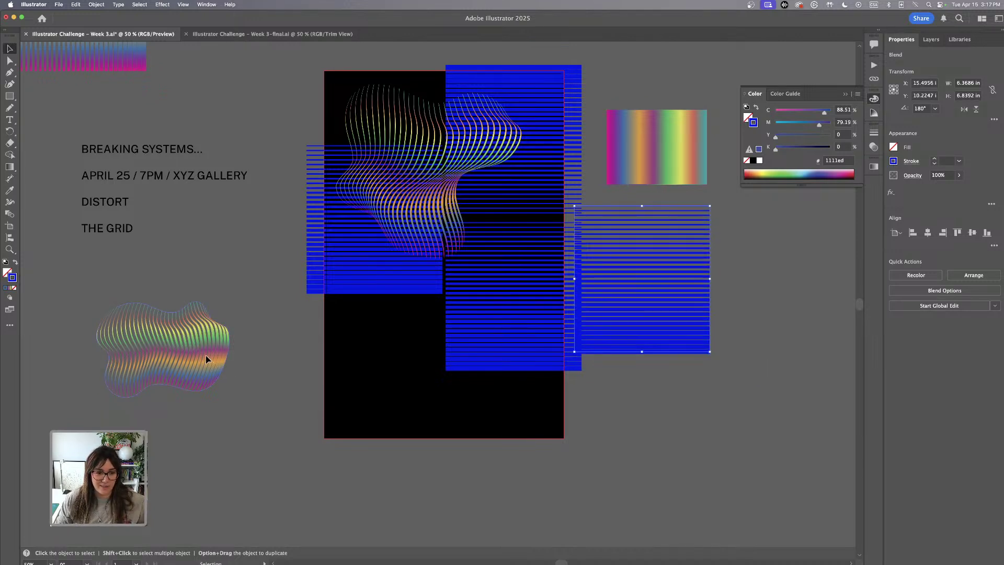
{"action": "left_click_drag", "start_coordinate": [614, 289], "coordinate": [360, 414]}
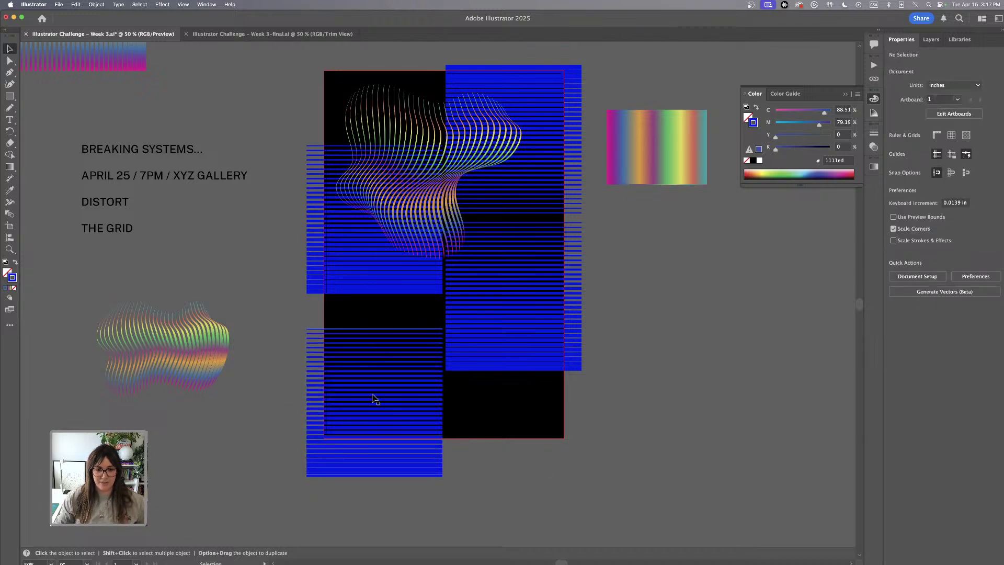
{"action": "left_click", "coordinate": [534, 368], "text": "shift"}
{"action": "left_click", "coordinate": [330, 201], "text": "shift"}
{"action": "left_click", "coordinate": [526, 180], "text": "shift"}
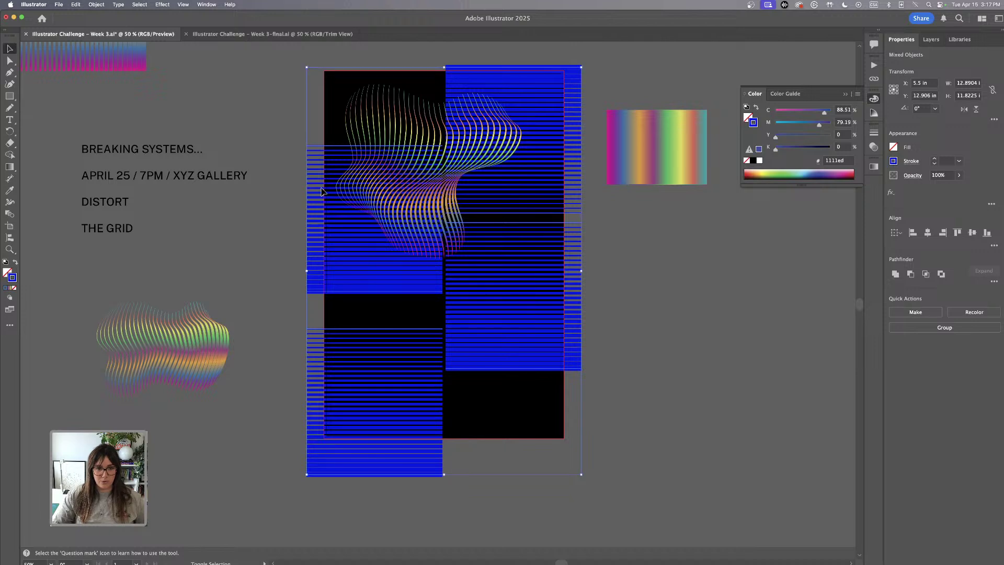
{"action": "left_click", "coordinate": [674, 307]}
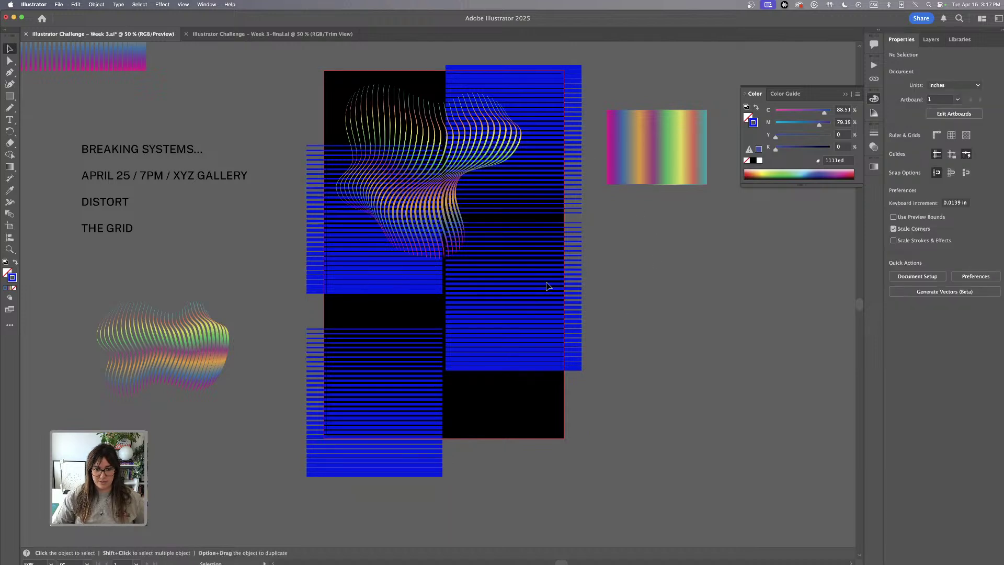
{"action": "left_click", "coordinate": [429, 347]}
{"action": "left_click", "coordinate": [367, 277], "text": "shift"}
{"action": "left_click", "coordinate": [642, 344]}
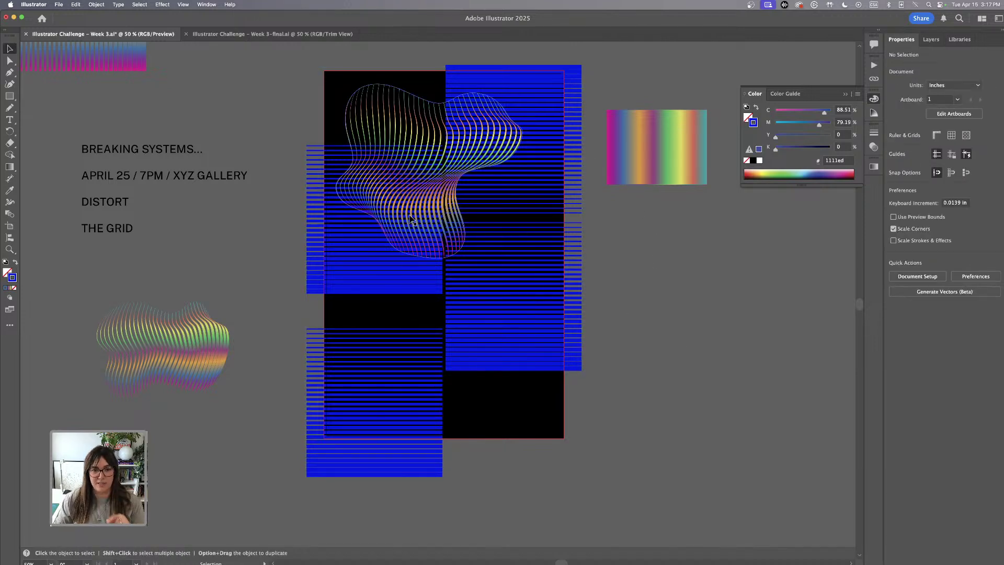
- Duplicate the warped rainbow shape to the lower right, rotate the copy 180° and place it over the right-hand blue blocks
{"action": "left_click", "coordinate": [446, 225]}
{"action": "mouse_move", "coordinate": [445, 226]}
{"action": "left_mouse_down"}
{"action": "mouse_move", "coordinate": [455, 186]}
{"action": "mouse_move", "coordinate": [458, 372]}
{"action": "mouse_move", "coordinate": [513, 407]}
{"action": "left_mouse_up"}
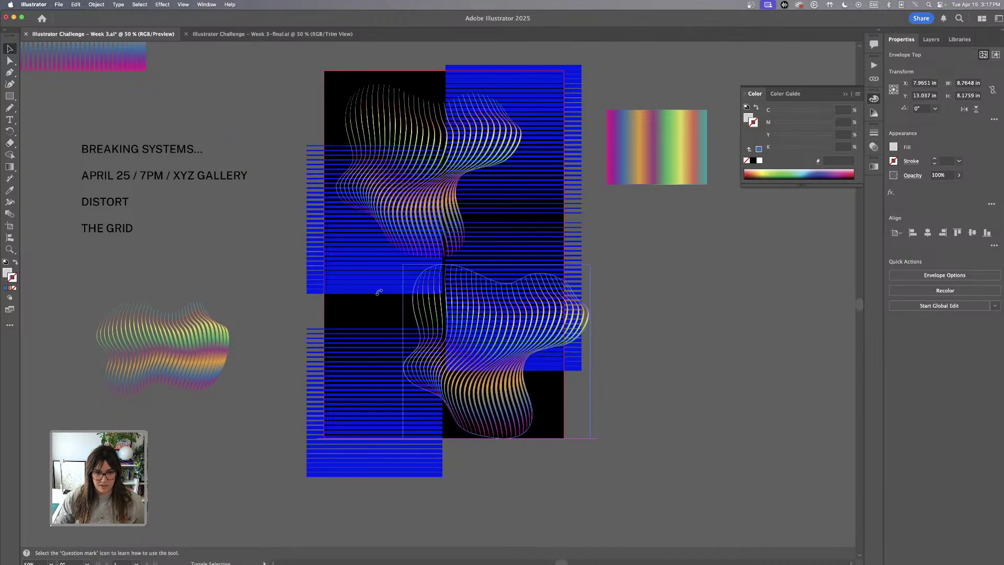
{"action": "mouse_move", "coordinate": [401, 263]}
{"action": "left_mouse_down"}
{"action": "mouse_move", "coordinate": [531, 442]}
{"action": "mouse_move", "coordinate": [546, 442]}
{"action": "mouse_move", "coordinate": [562, 397]}
{"action": "mouse_move", "coordinate": [560, 338]}
{"action": "left_mouse_up"}
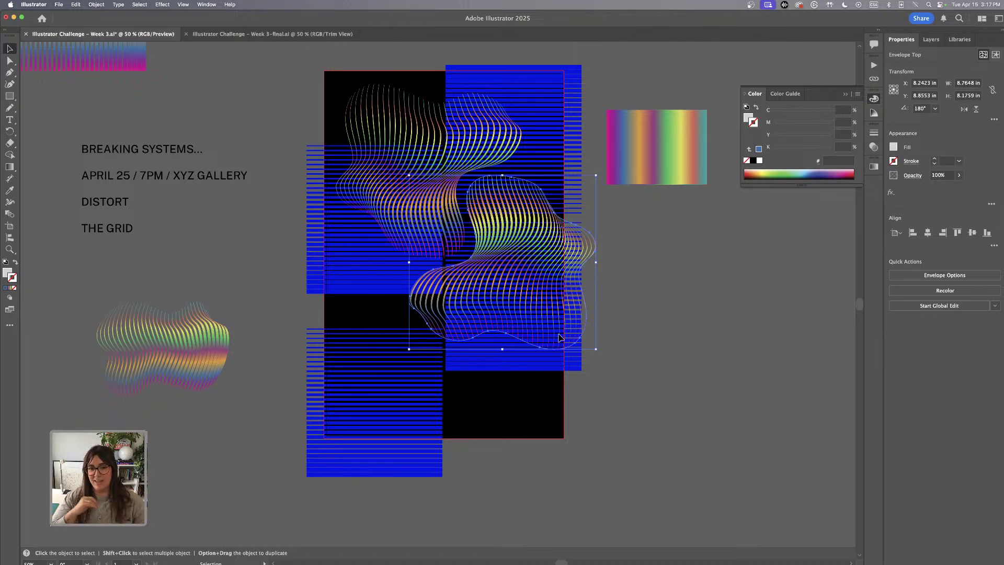
{"action": "left_click", "coordinate": [663, 376]}
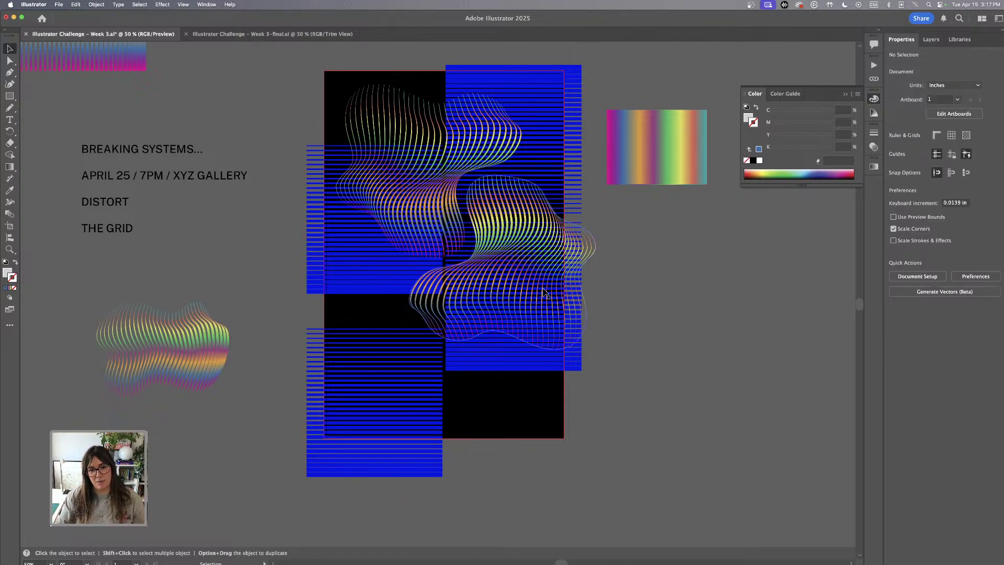
- Send the rotated rainbow copy to the back of the stacking order
{"action": "left_click", "coordinate": [95, 5]}
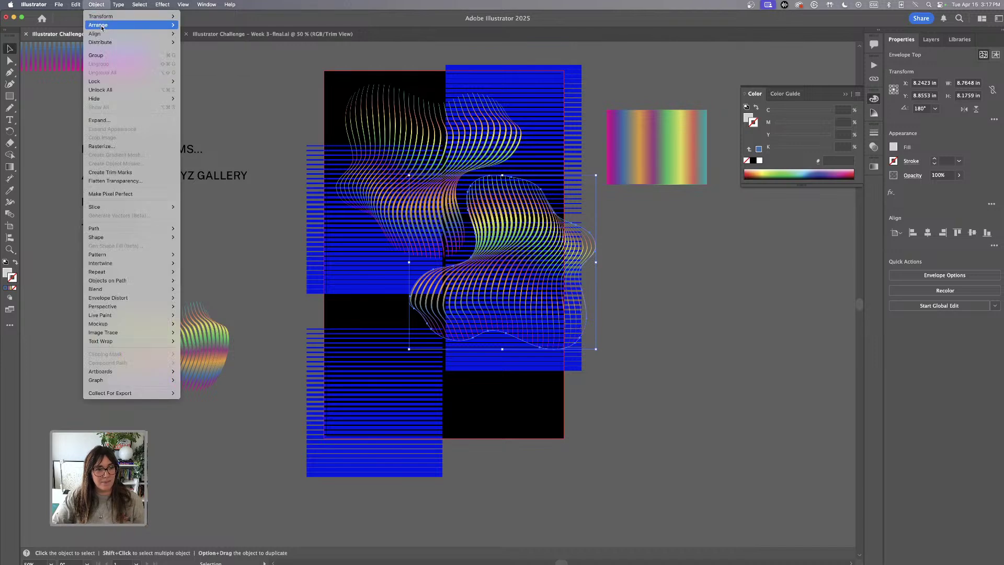
{"action": "mouse_move", "coordinate": [152, 25]}
{"action": "left_click", "coordinate": [199, 51]}
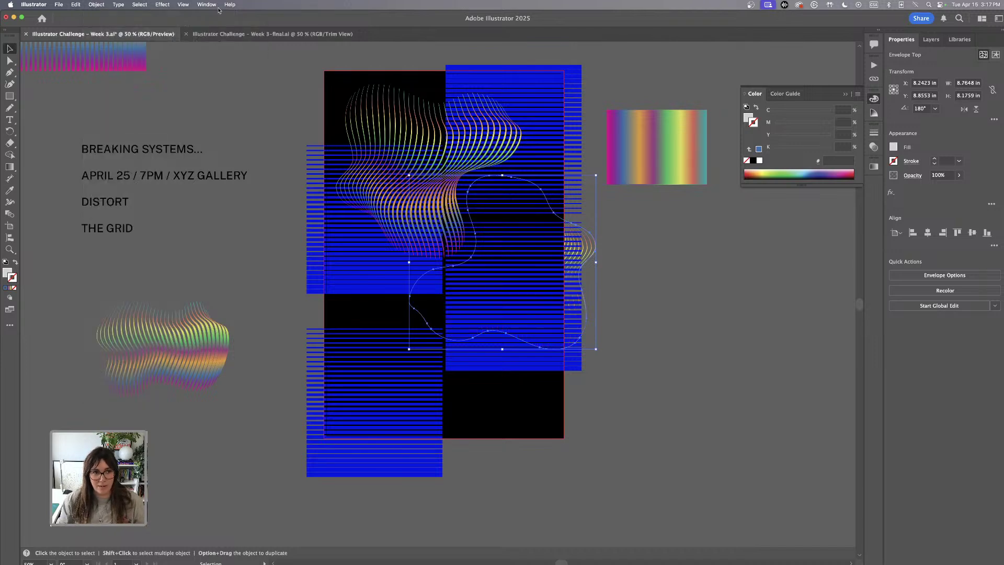
{"action": "left_click", "coordinate": [96, 6]}
{"action": "mouse_move", "coordinate": [213, 38]}
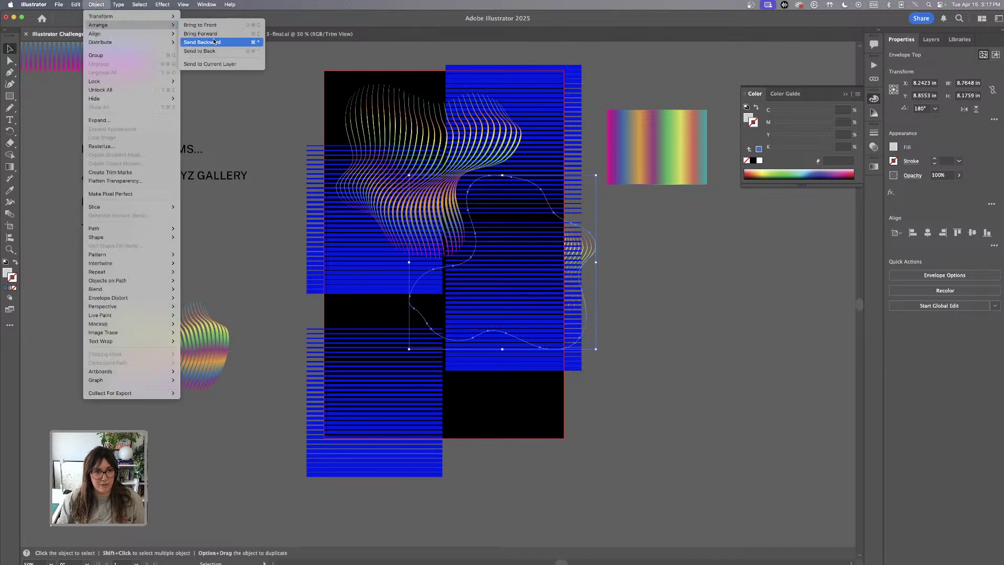
{"action": "left_click", "coordinate": [253, 38]}
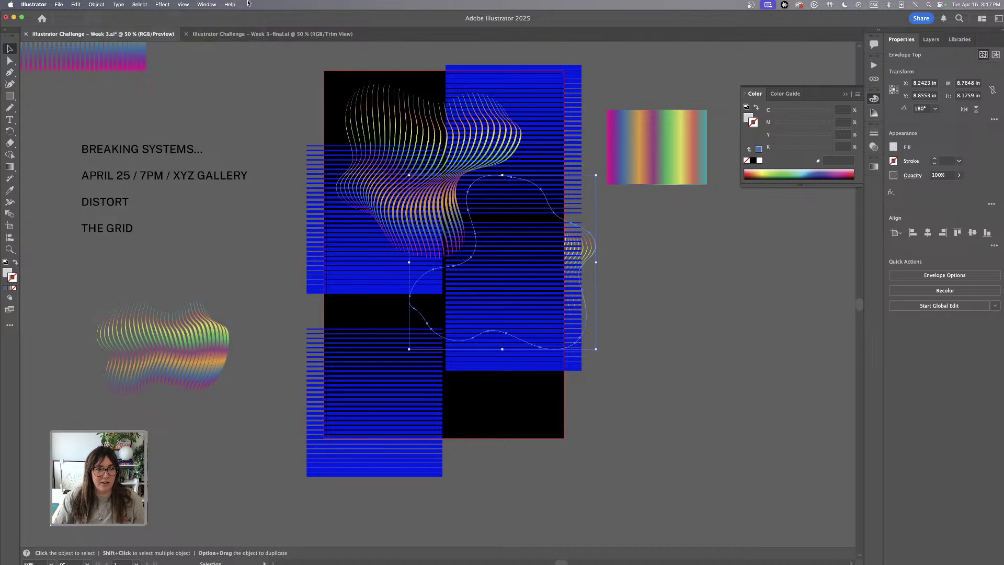
- Send the black background rectangle to the back, behind the rotated rainbow copy
{"action": "left_click", "coordinate": [96, 5]}
{"action": "left_click", "coordinate": [127, 94]}
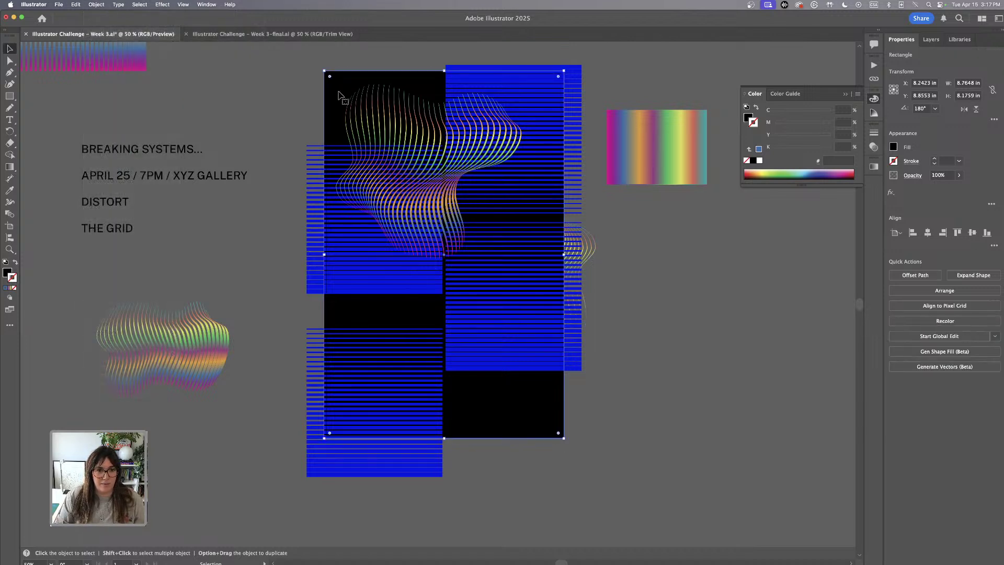
{"action": "left_click", "coordinate": [96, 5]}
{"action": "mouse_move", "coordinate": [156, 25]}
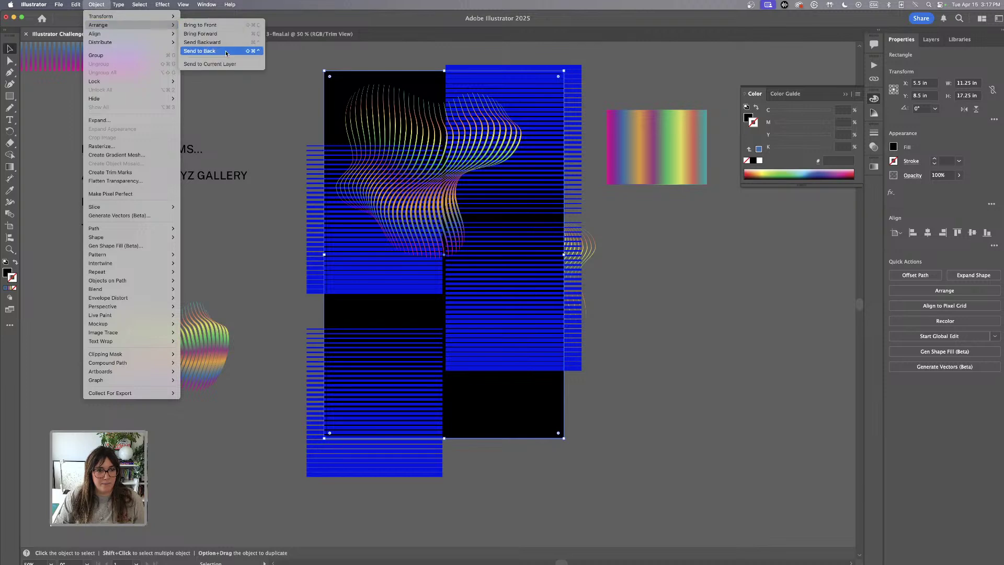
{"action": "left_click", "coordinate": [214, 51]}
{"action": "left_click", "coordinate": [621, 342]}
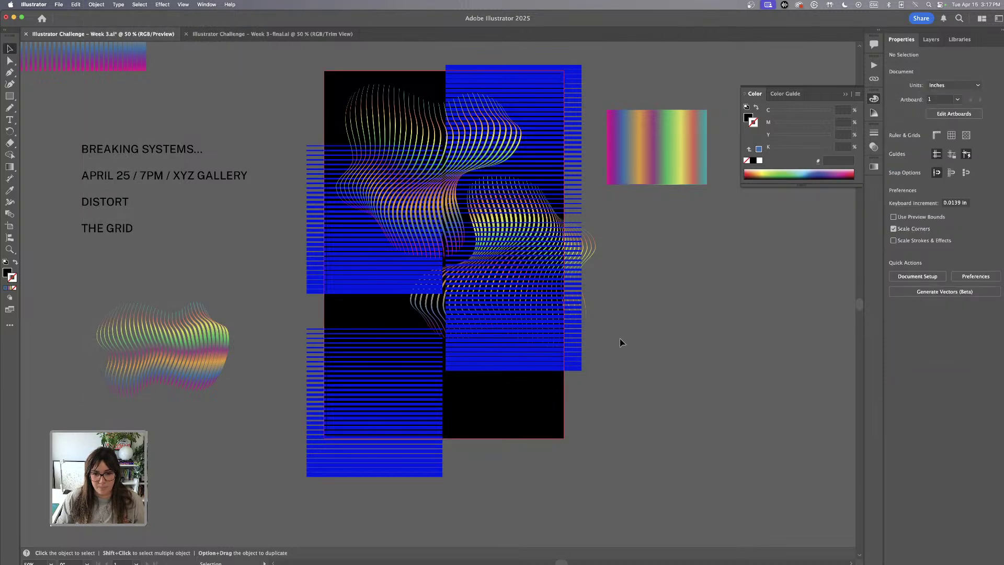
- Nudge the rotated rainbow copy behind the right-hand blue lines slightly up and to the left
{"action": "left_click", "coordinate": [593, 253]}
{"action": "key", "text": "super+1"}
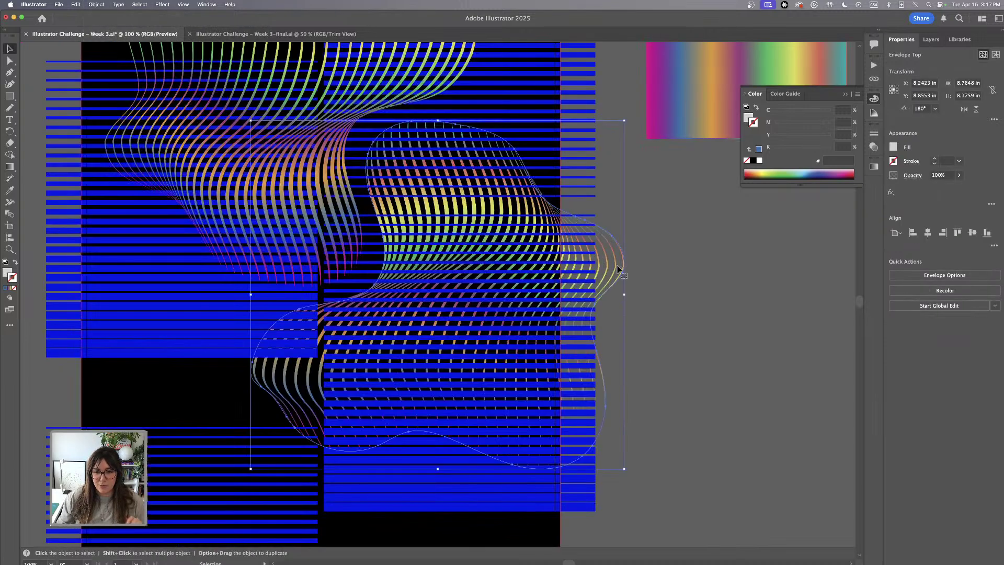
{"action": "mouse_move", "coordinate": [615, 276]}
{"action": "left_mouse_down"}
{"action": "mouse_move", "coordinate": [609, 268]}
{"action": "mouse_move", "coordinate": [618, 270]}
{"action": "mouse_move", "coordinate": [614, 286]}
{"action": "mouse_move", "coordinate": [620, 248]}
{"action": "mouse_move", "coordinate": [558, 266]}
{"action": "mouse_move", "coordinate": [620, 249]}
{"action": "mouse_move", "coordinate": [610, 275]}
{"action": "mouse_move", "coordinate": [627, 260]}
{"action": "mouse_move", "coordinate": [605, 260]}
{"action": "mouse_move", "coordinate": [621, 262]}
{"action": "mouse_move", "coordinate": [633, 204]}
{"action": "mouse_move", "coordinate": [631, 271]}
{"action": "mouse_move", "coordinate": [560, 261]}
{"action": "mouse_move", "coordinate": [607, 266]}
{"action": "left_mouse_up"}
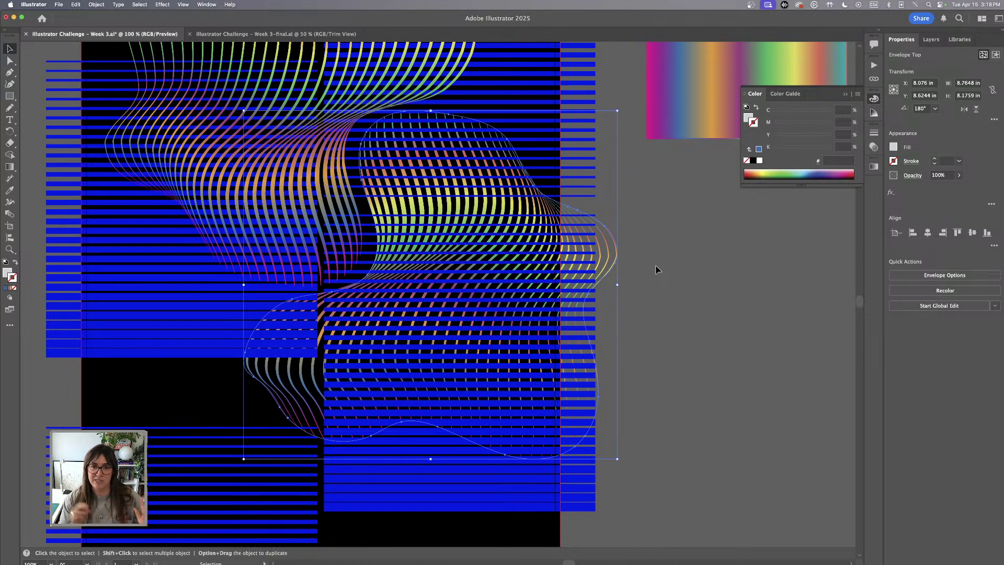
{"action": "key", "text": "super+minus"}
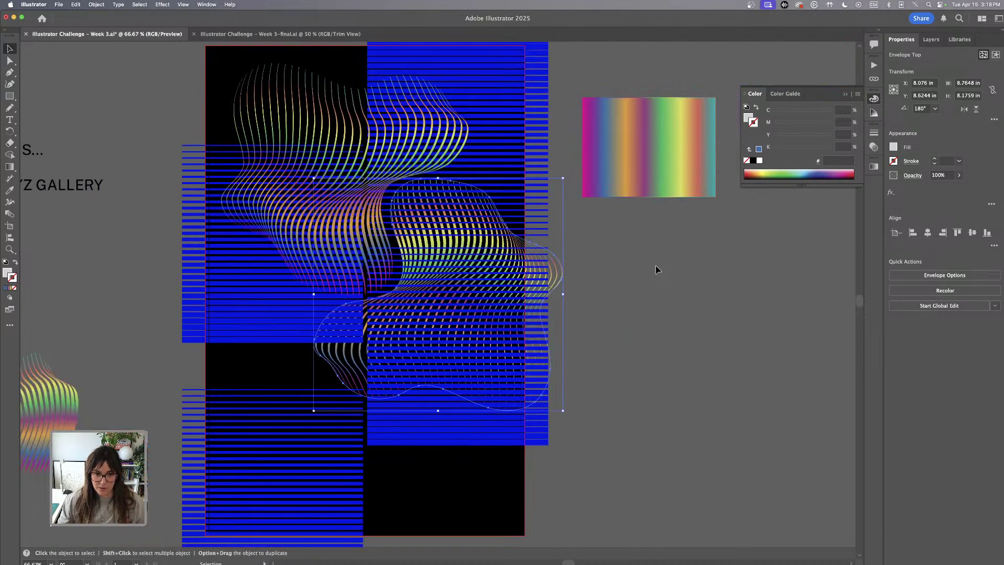
{"action": "left_click", "coordinate": [665, 273]}
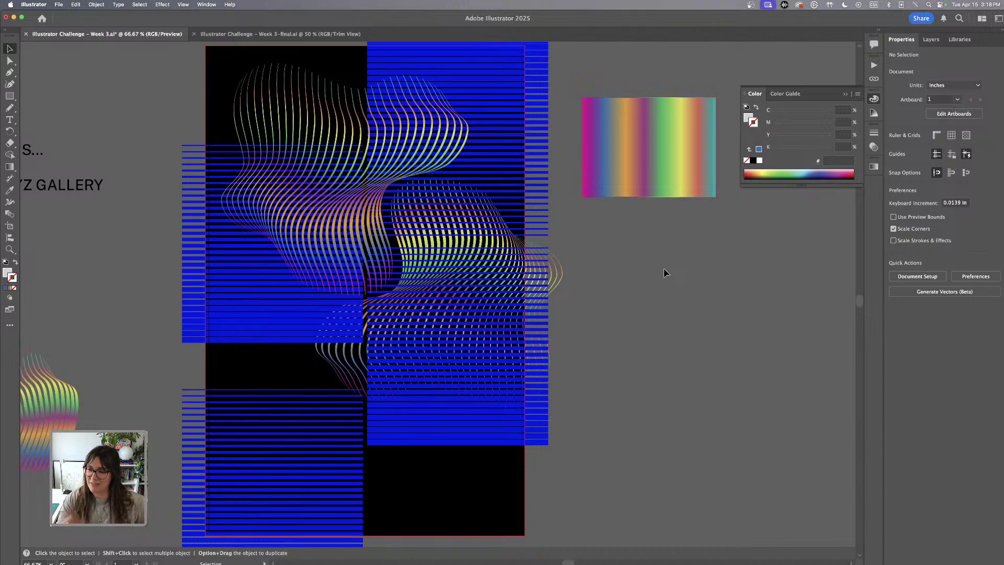
- Move only the upper-right blue line block up to open a gap above the block below it
{"action": "scroll", "coordinate": [664, 274], "scroll_direction": "up", "scroll_amount": 5}
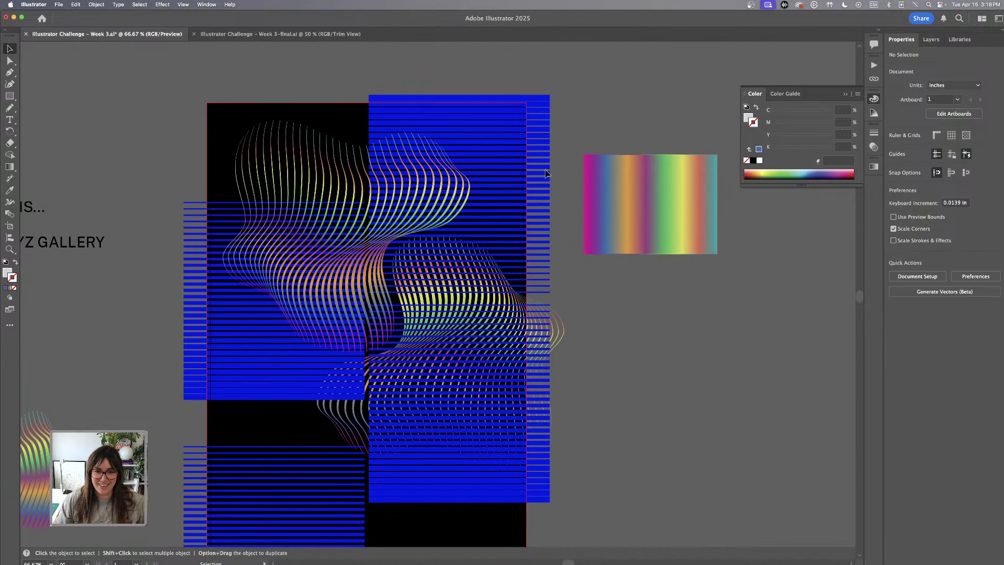
{"action": "left_click", "coordinate": [535, 102]}
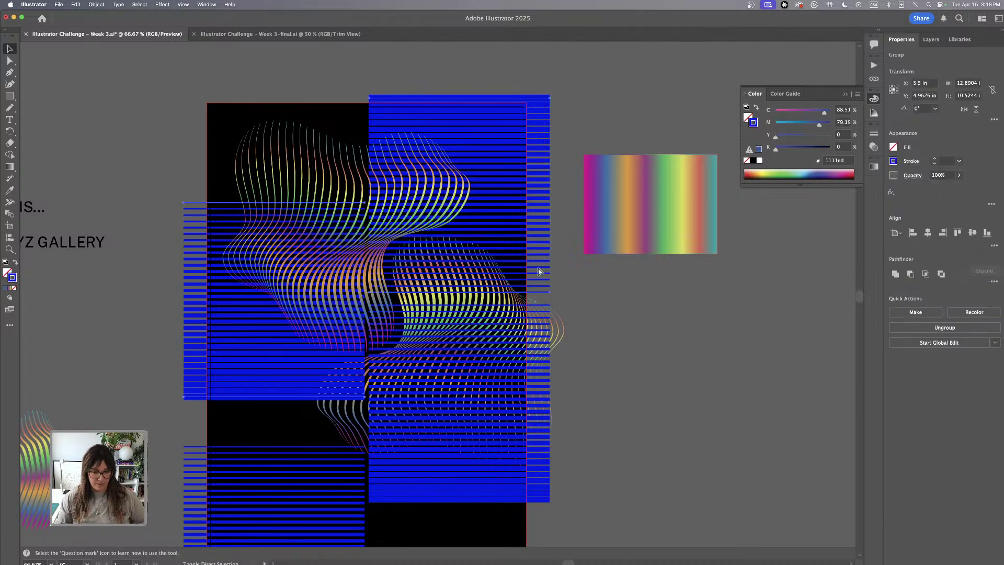
{"action": "left_click", "coordinate": [654, 365]}
{"action": "left_click", "coordinate": [542, 204]}
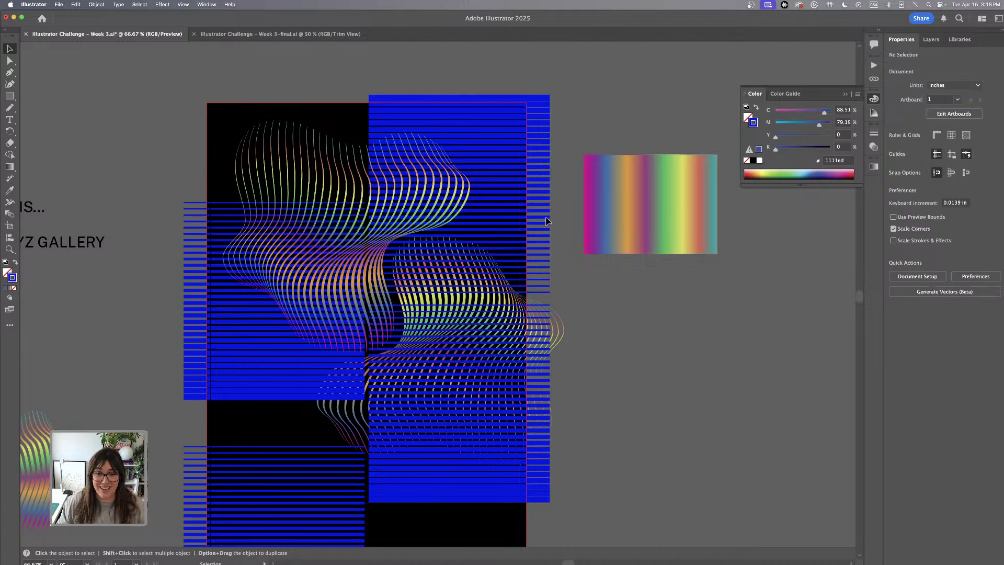
{"action": "left_click_drag", "start_coordinate": [546, 210], "coordinate": [544, 188]}
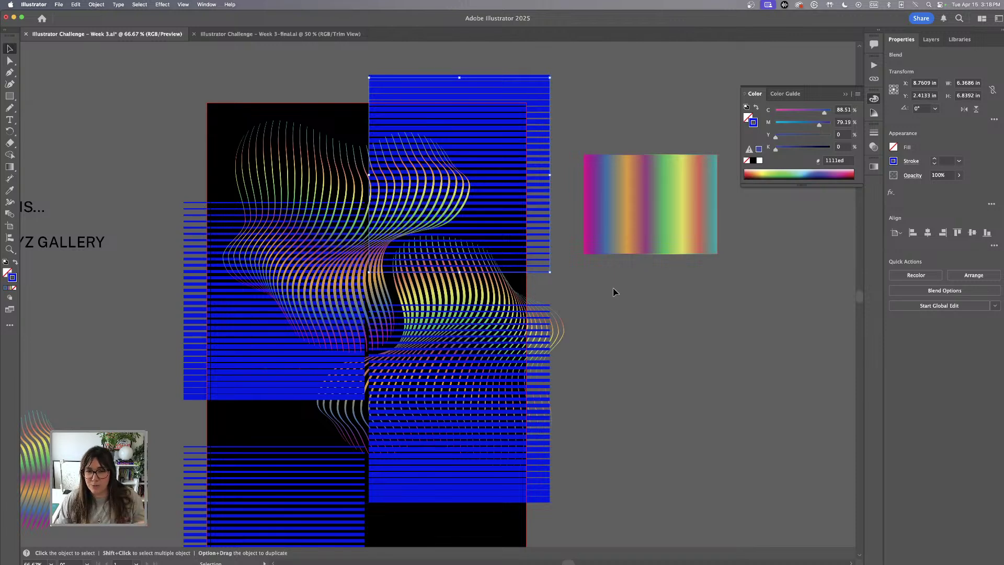
{"action": "scroll", "coordinate": [615, 291], "scroll_direction": "down", "scroll_amount": 2}
{"action": "scroll", "coordinate": [614, 291], "scroll_direction": "left", "scroll_amount": 3}
{"action": "left_click", "coordinate": [695, 305]}
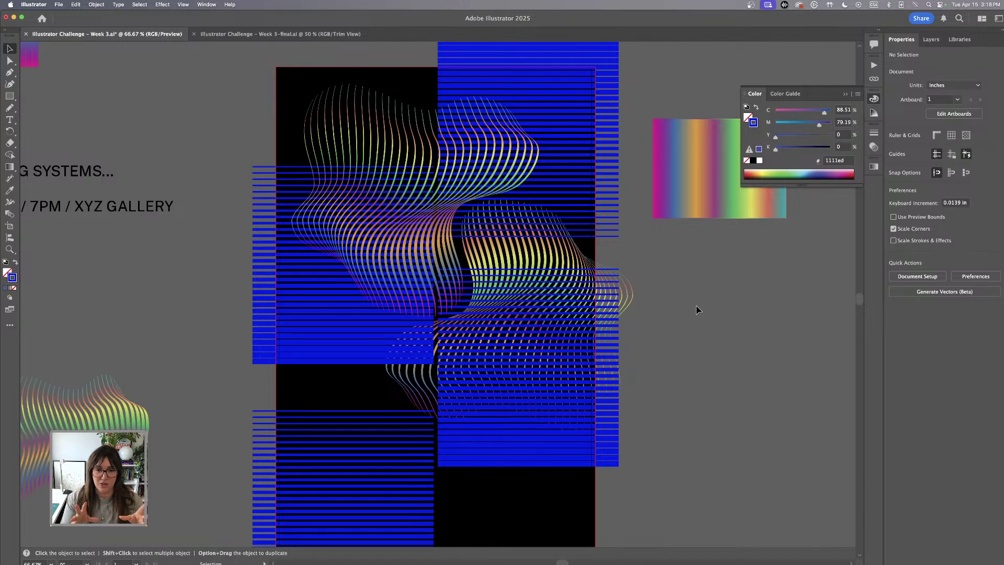
- Duplicate the right-hand warped rainbow shape to the lower-left blue block and rotate the copy to 45°
{"action": "left_click", "coordinate": [629, 297]}
{"action": "left_click_drag", "start_coordinate": [640, 286], "coordinate": [430, 403]}
{"action": "scroll", "coordinate": [170, 326], "scroll_direction": "left", "scroll_amount": 1}
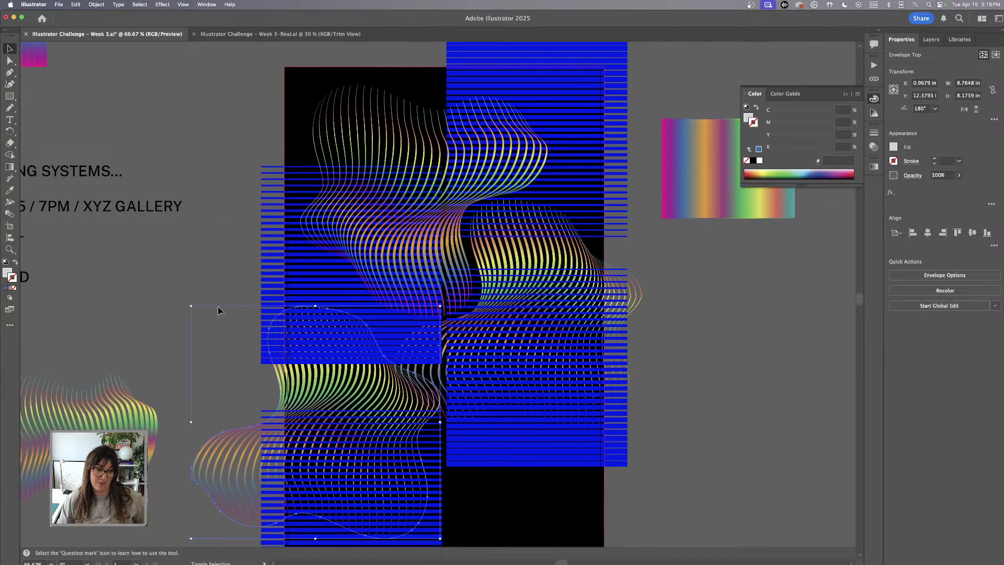
{"action": "left_click_drag", "start_coordinate": [188, 304], "coordinate": [413, 434]}
- Shift the 45° rainbow copy to the right so more of it lies on the artboard
{"action": "left_click_drag", "start_coordinate": [348, 448], "coordinate": [357, 436]}
{"action": "left_click", "coordinate": [150, 413]}
{"action": "key", "text": "super+z"}
{"action": "left_click", "coordinate": [201, 340]}
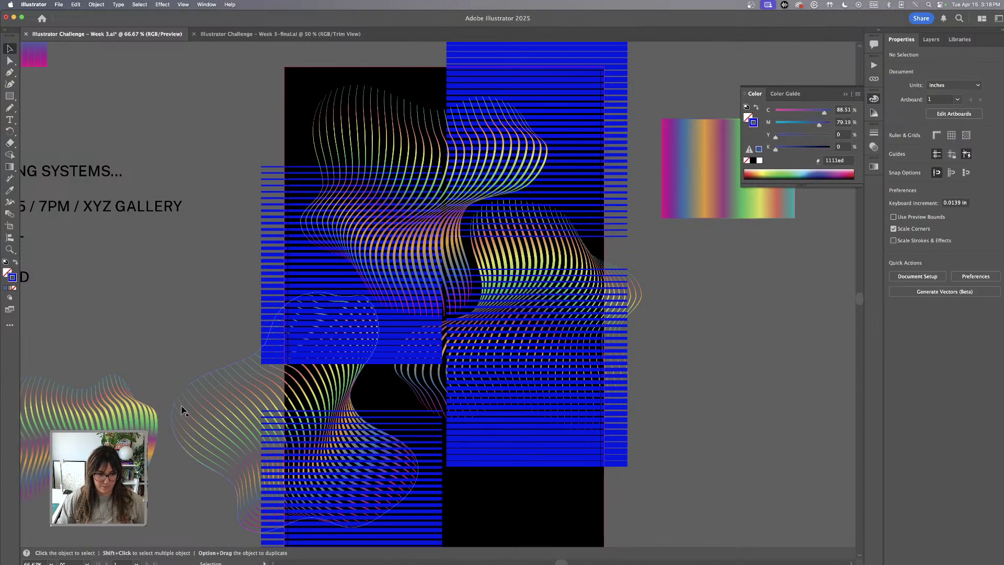
{"action": "left_click", "coordinate": [212, 407]}
{"action": "left_click_drag", "start_coordinate": [220, 402], "coordinate": [237, 390]}
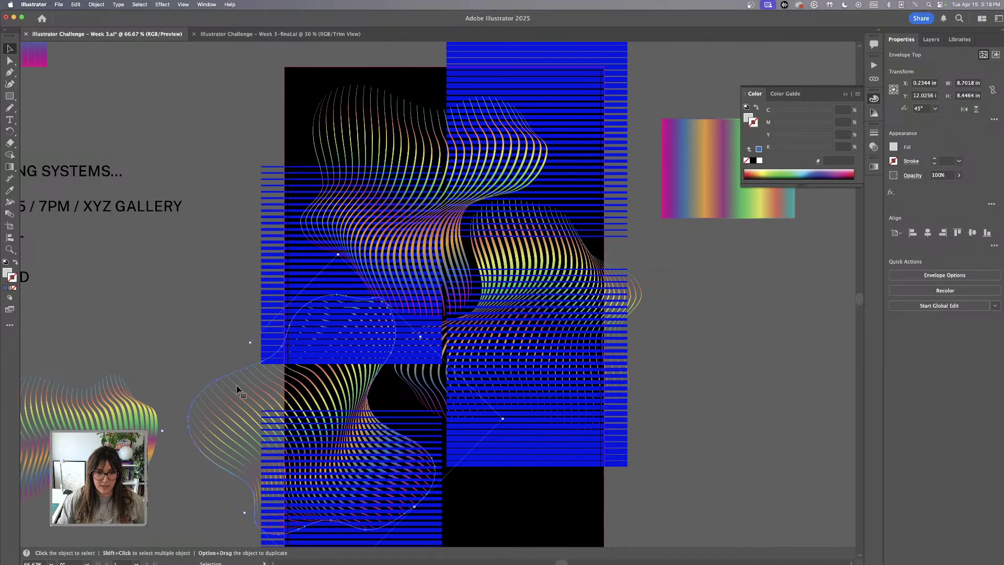
- Bring the lower-left rainbow copy to the front of the stacking order
{"action": "left_click", "coordinate": [96, 4]}
{"action": "mouse_move", "coordinate": [105, 26]}
{"action": "left_click", "coordinate": [209, 26]}
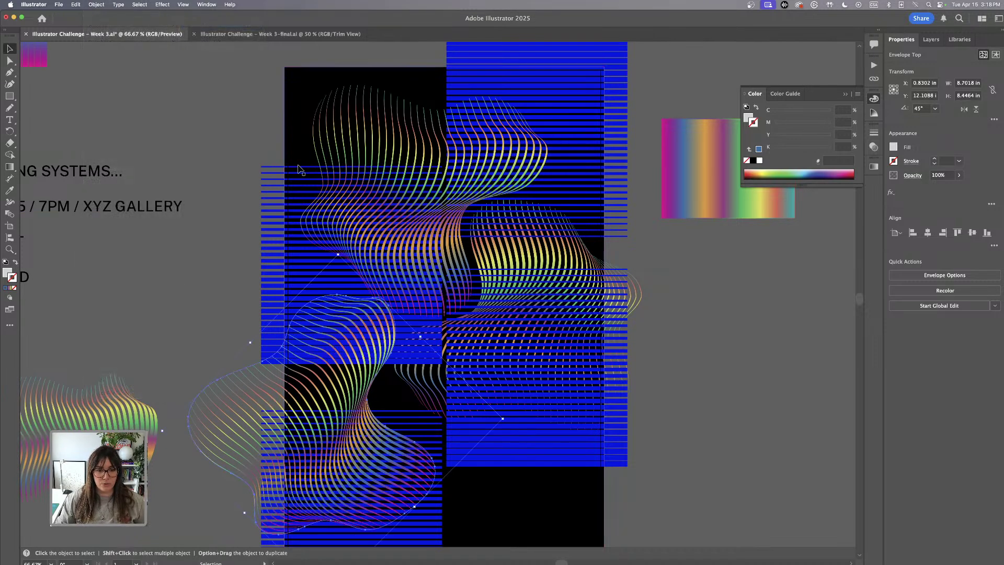
{"action": "left_click", "coordinate": [207, 349]}
- Rotate the lower-left rainbow copy to about 51.8° and scale it down to about 7.65 by 7.52 in
{"action": "scroll", "coordinate": [202, 360], "scroll_direction": "down", "scroll_amount": 3}
{"action": "left_click_drag", "start_coordinate": [287, 328], "coordinate": [284, 324]}
{"action": "mouse_move", "coordinate": [331, 189]}
{"action": "left_mouse_down"}
{"action": "mouse_move", "coordinate": [303, 194]}
{"action": "mouse_move", "coordinate": [314, 193]}
{"action": "left_mouse_up"}
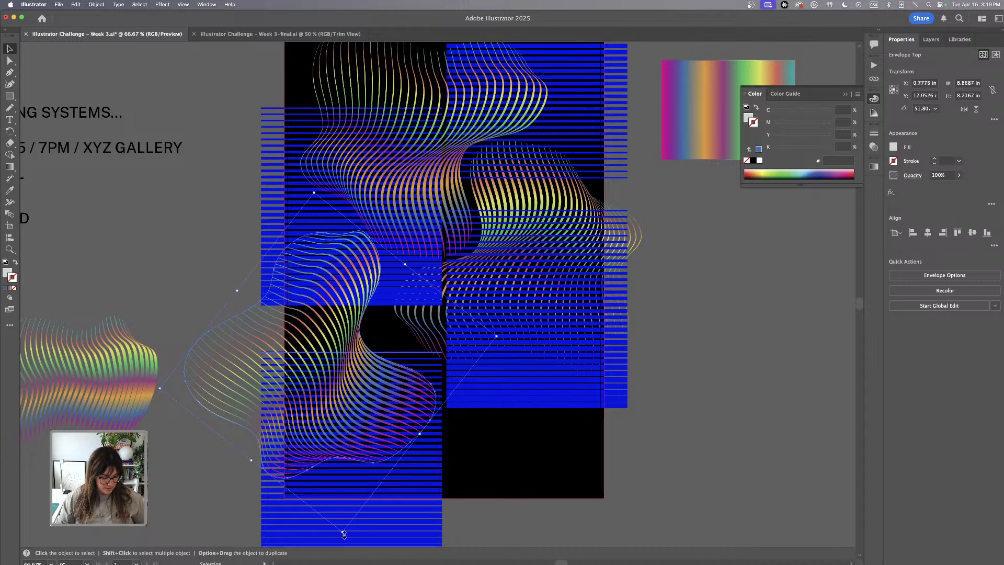
{"action": "left_click_drag", "start_coordinate": [344, 533], "coordinate": [339, 486]}
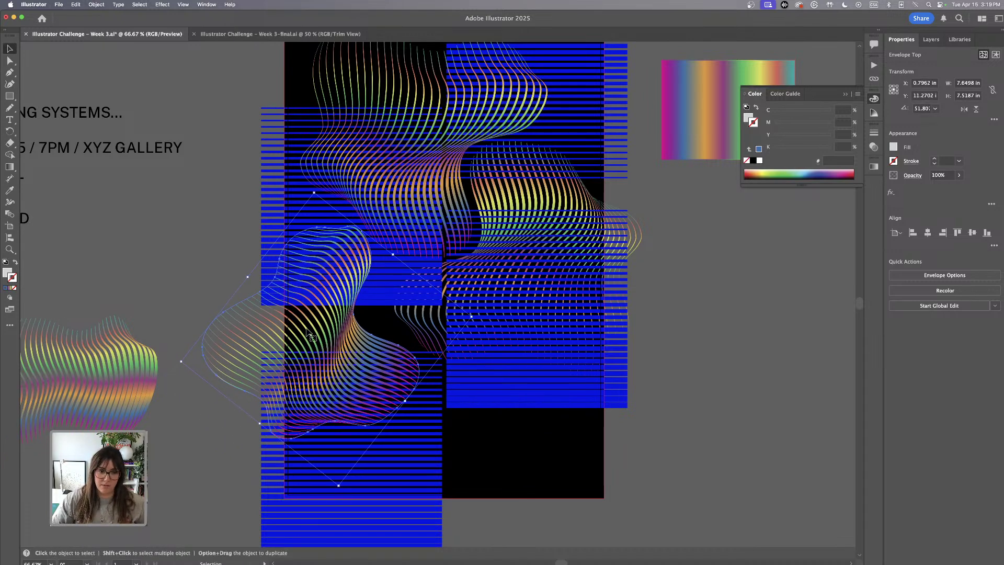
- Move the lower-left rainbow copy right and slightly up, and adjust its rotation to about 48°
{"action": "left_click_drag", "start_coordinate": [307, 330], "coordinate": [338, 327]}
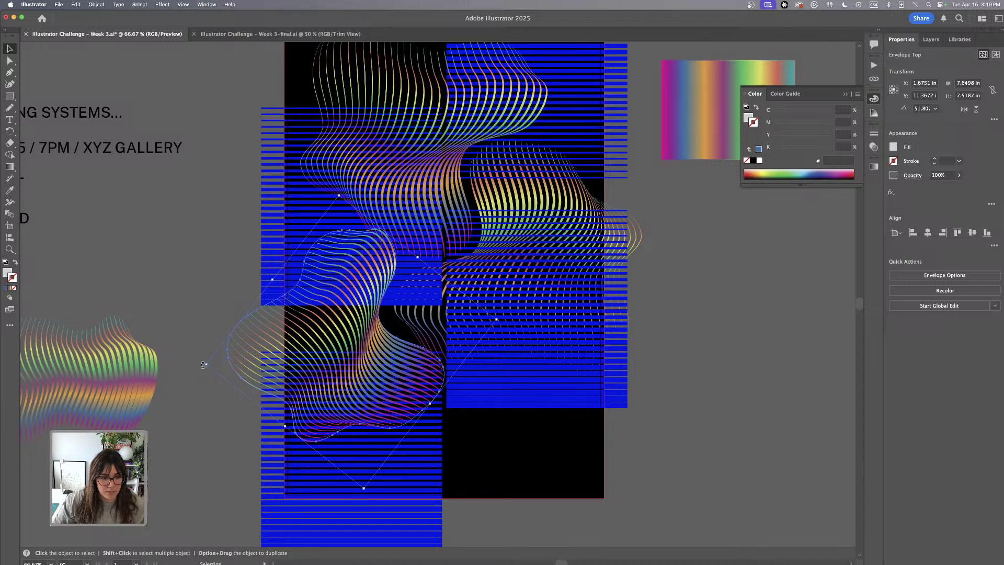
{"action": "mouse_move", "coordinate": [203, 364]}
{"action": "left_mouse_down"}
{"action": "mouse_move", "coordinate": [224, 347]}
{"action": "mouse_move", "coordinate": [219, 355]}
{"action": "left_mouse_up"}
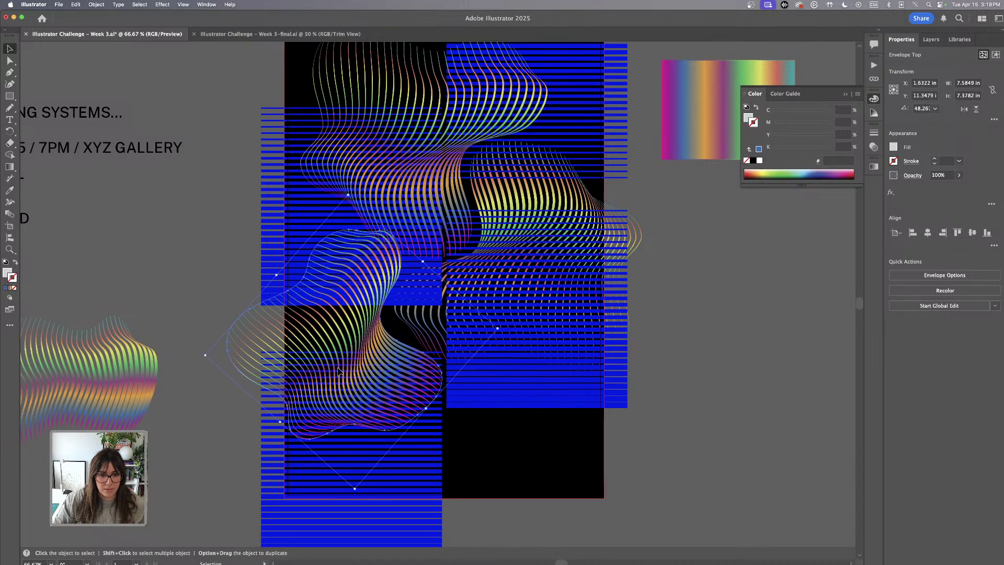
{"action": "left_click_drag", "start_coordinate": [338, 372], "coordinate": [337, 363]}
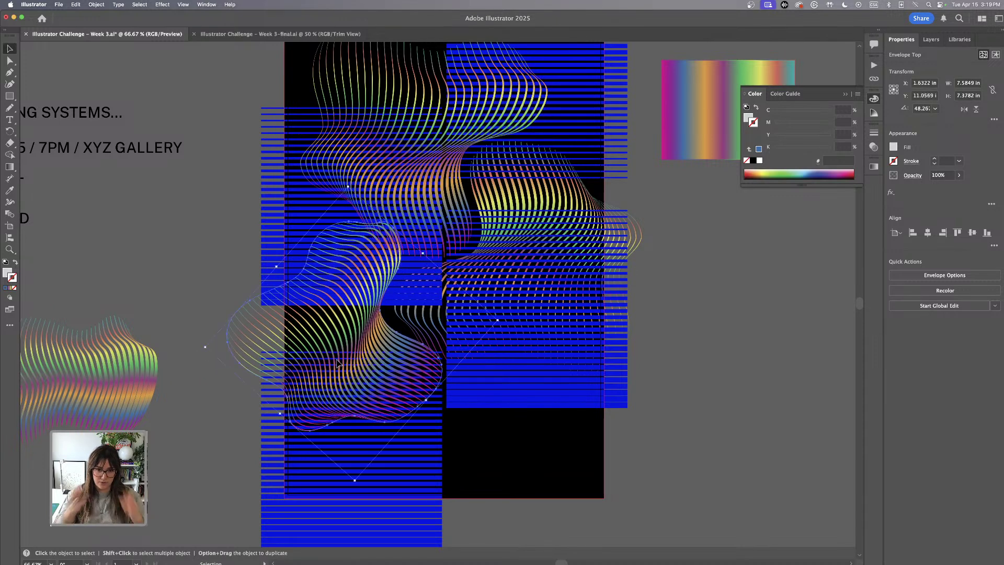
{"action": "key", "text": "super+minus"}
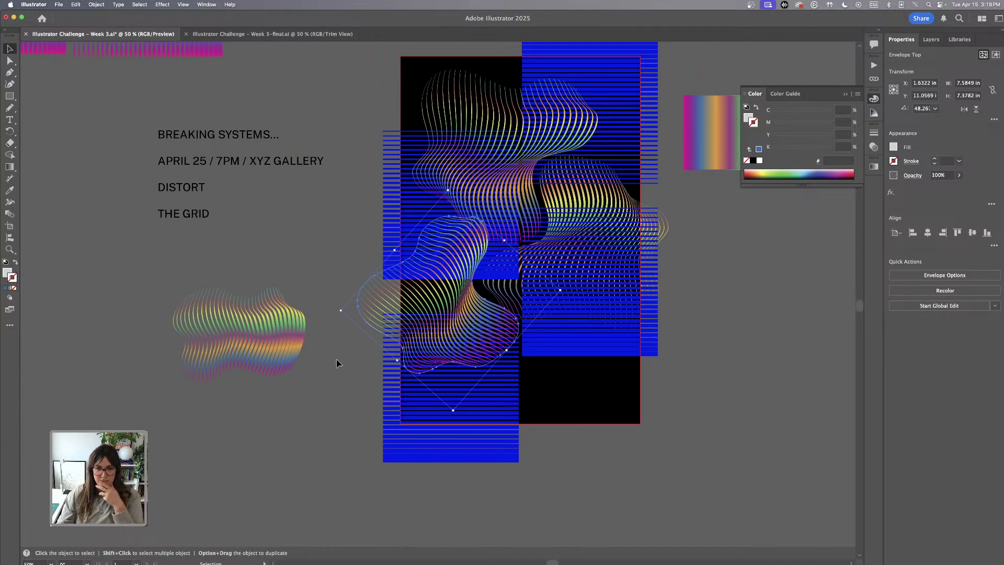
{"action": "scroll", "coordinate": [336, 363], "scroll_direction": "right", "scroll_amount": 4}
{"action": "scroll", "coordinate": [336, 362], "scroll_direction": "up", "scroll_amount": 1}
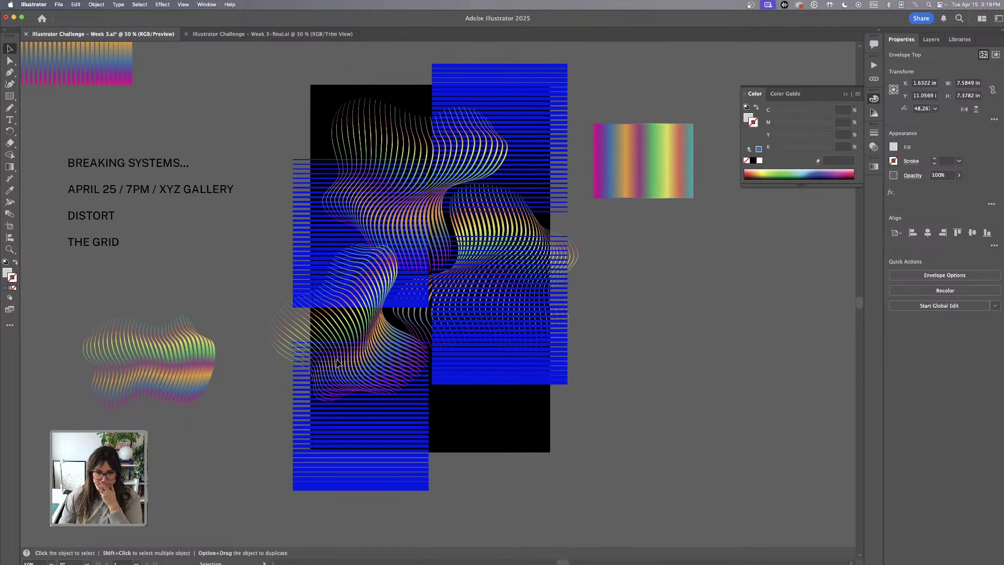
- Duplicate the lower-left rainbow warp, rotate the copy to about 138°, and park it off the artboard below the rainbow gradient rectangle
{"action": "left_click", "coordinate": [638, 438]}
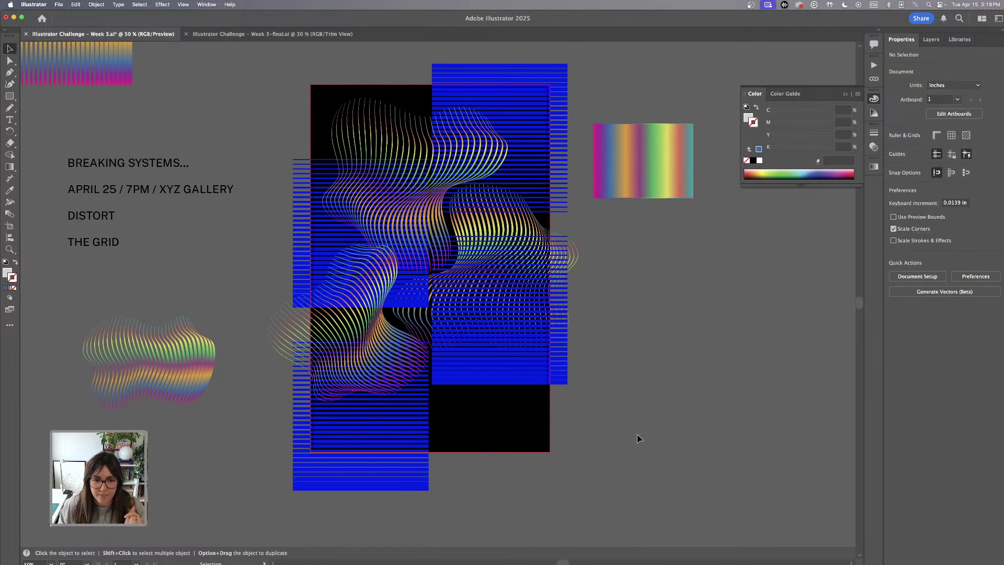
{"action": "left_click", "coordinate": [369, 336]}
{"action": "left_click_drag", "start_coordinate": [368, 336], "coordinate": [616, 467]}
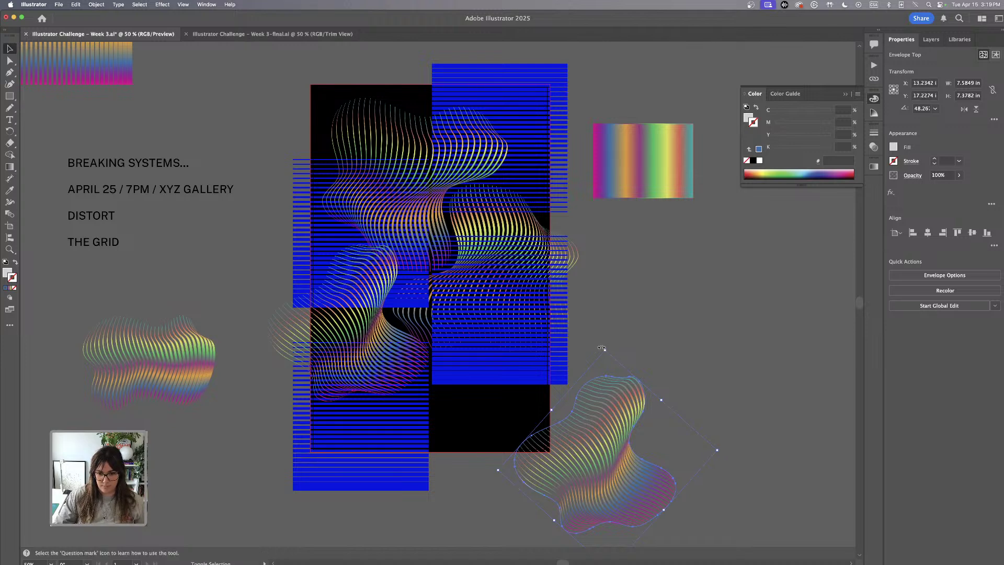
{"action": "left_click_drag", "start_coordinate": [602, 348], "coordinate": [562, 468]}
{"action": "left_click_drag", "start_coordinate": [617, 486], "coordinate": [593, 425]}
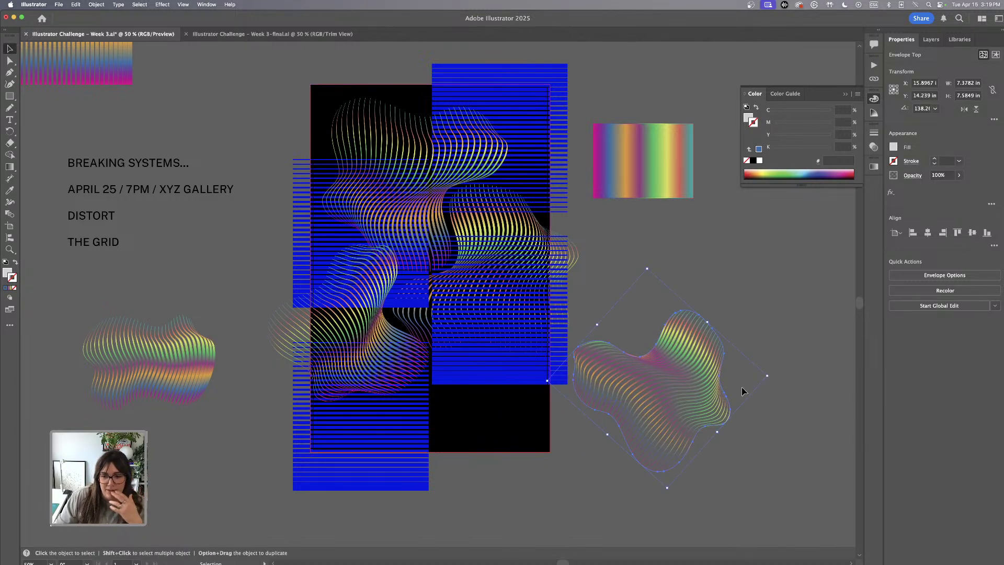
{"action": "left_click_drag", "start_coordinate": [680, 381], "coordinate": [709, 286]}
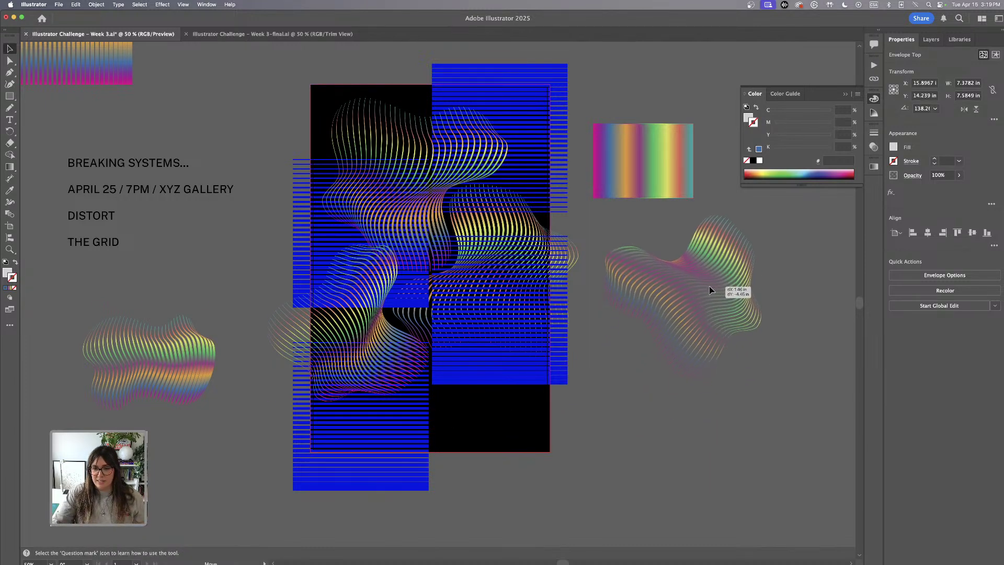
{"action": "left_click", "coordinate": [682, 421]}
- Move the DISTORT text line down closer to THE GRID
{"action": "scroll", "coordinate": [668, 446], "scroll_direction": "up", "scroll_amount": 2}
{"action": "scroll", "coordinate": [668, 446], "scroll_direction": "left", "scroll_amount": 2}
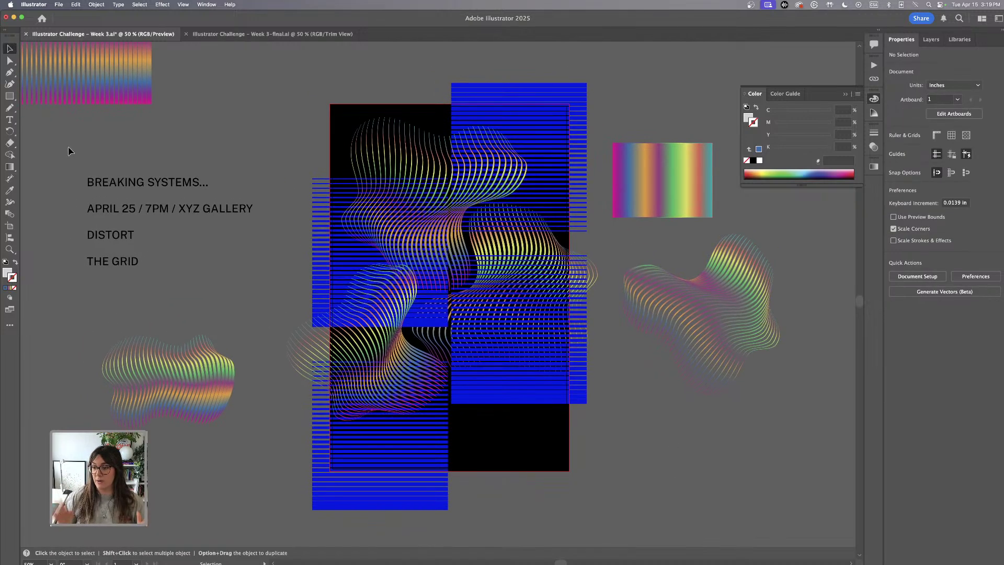
{"action": "scroll", "coordinate": [105, 174], "scroll_direction": "left", "scroll_amount": 4}
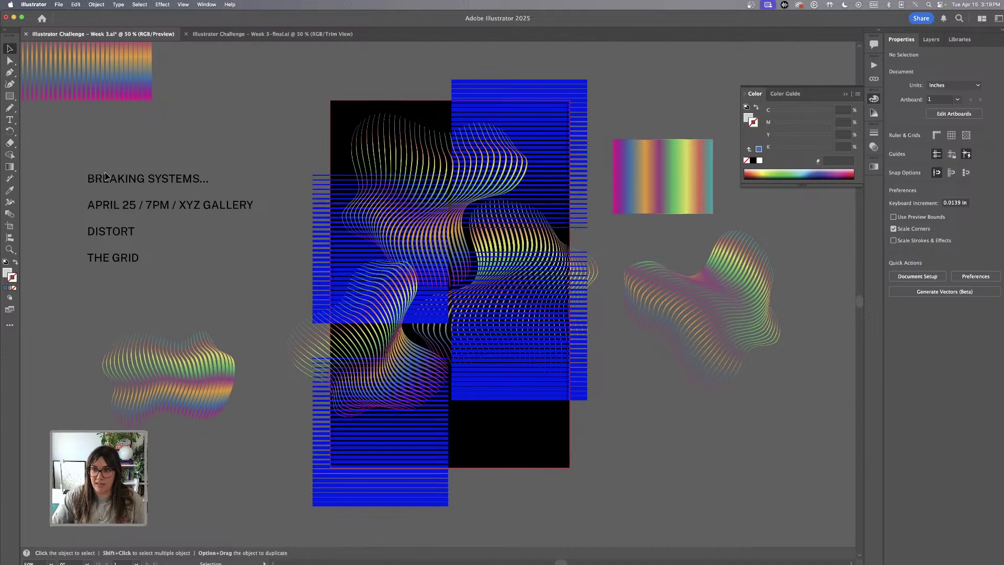
{"action": "left_click_drag", "start_coordinate": [308, 296], "coordinate": [112, 166]}
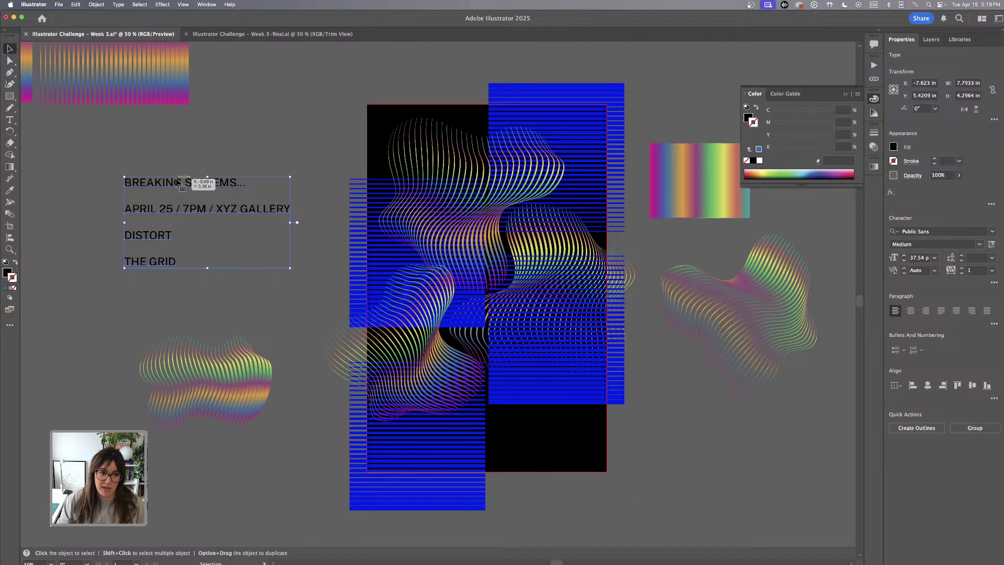
{"action": "left_click", "coordinate": [175, 167]}
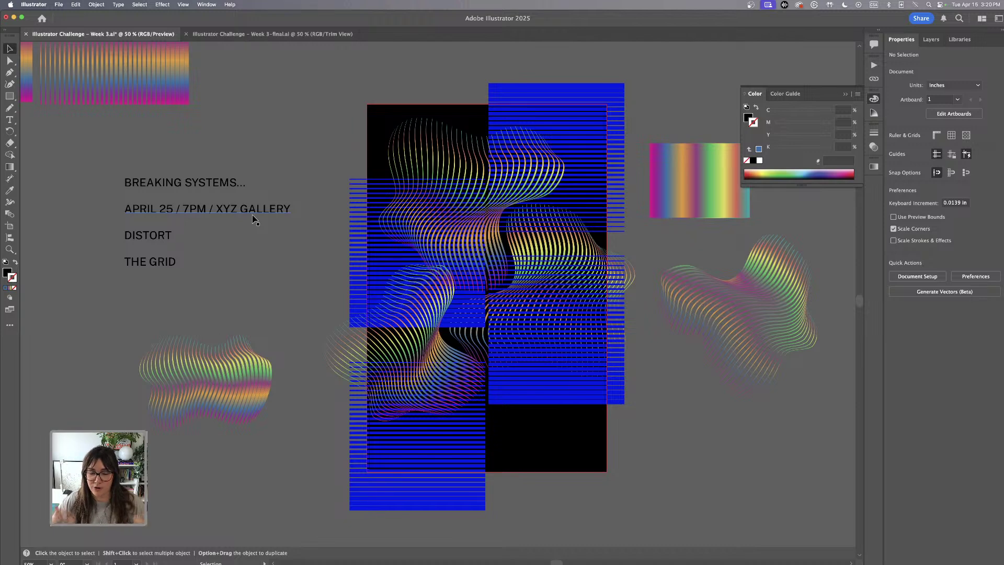
{"action": "left_click_drag", "start_coordinate": [152, 238], "coordinate": [152, 247]}
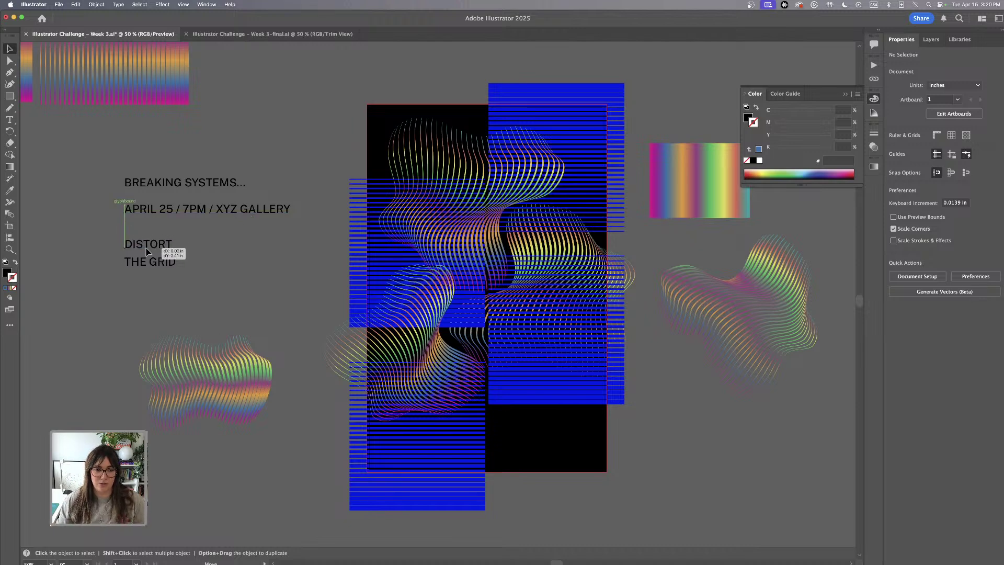
- Change the font of all four text lines to Indivisible
{"action": "left_click", "coordinate": [116, 168]}
{"action": "left_click", "coordinate": [161, 219]}
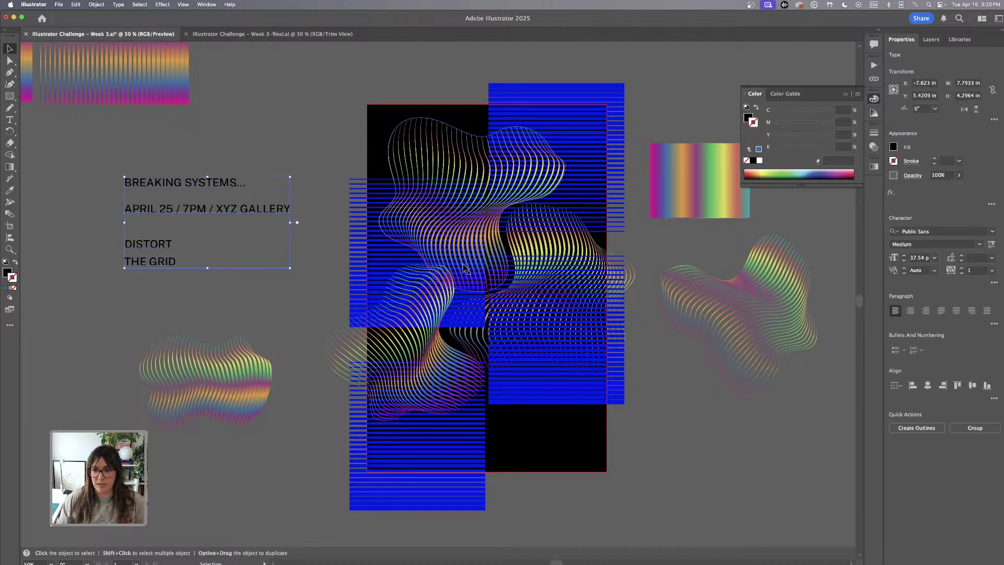
{"action": "left_click", "coordinate": [993, 231]}
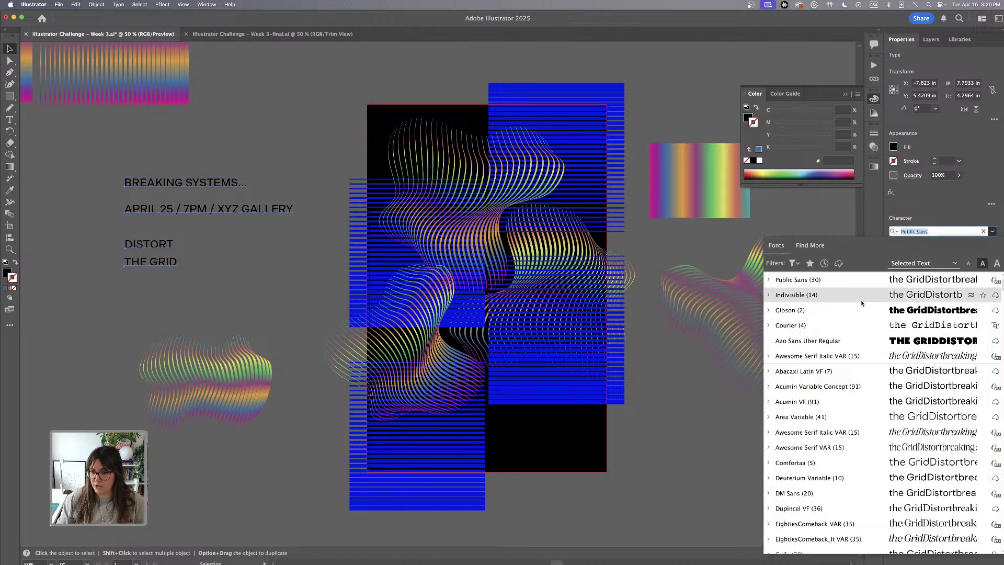
{"action": "left_click", "coordinate": [893, 295]}
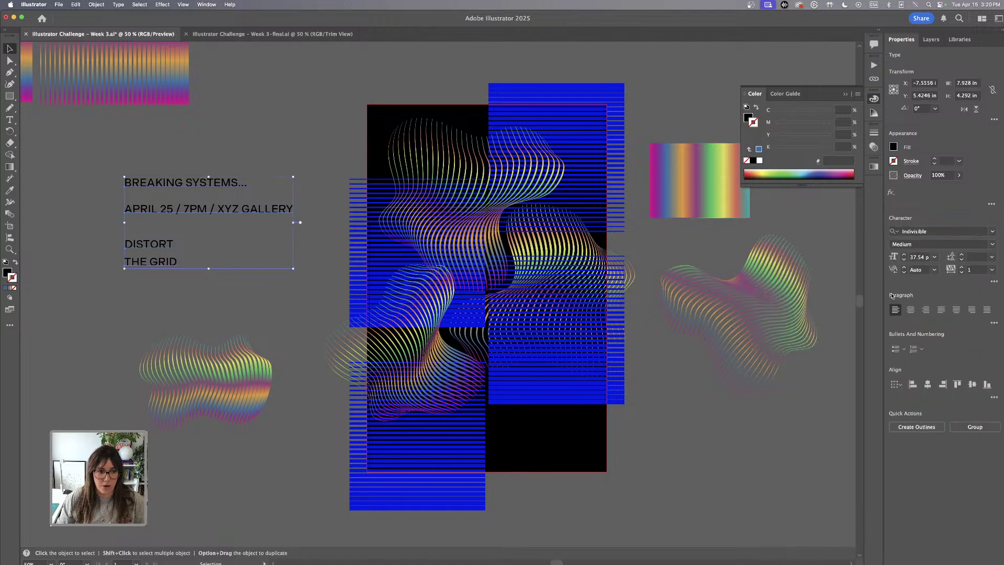
{"action": "left_click", "coordinate": [199, 148]}
{"action": "left_click", "coordinate": [236, 210]}
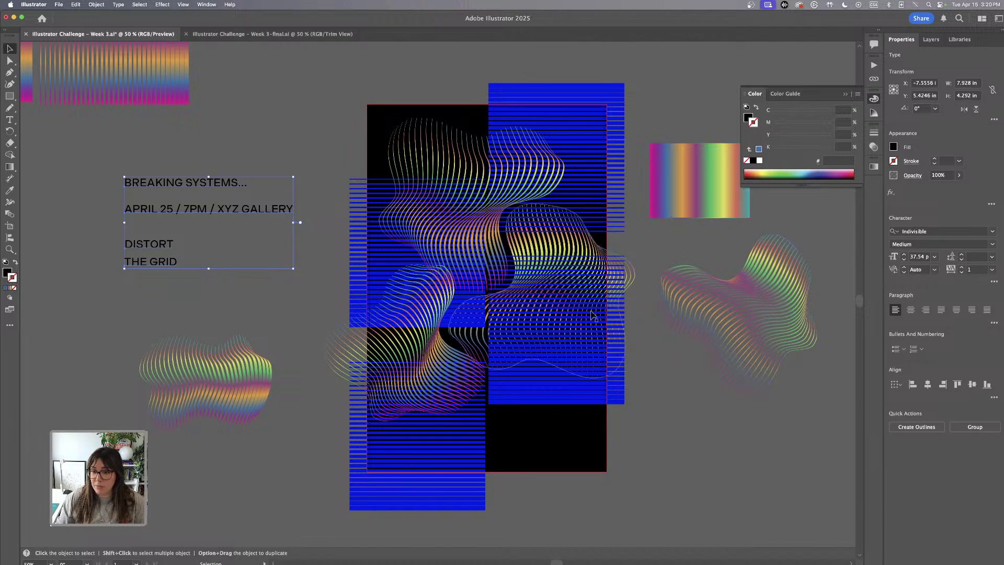
- Set the DISTORT and THE GRID lines to the Black font style
{"action": "left_click", "coordinate": [107, 169]}
{"action": "left_click", "coordinate": [126, 192]}
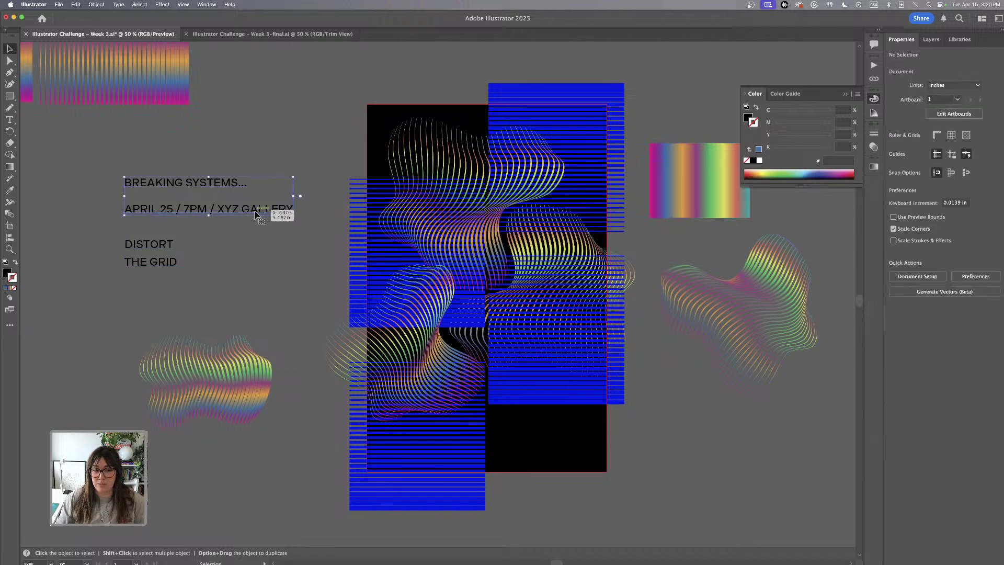
{"action": "left_click", "coordinate": [241, 222]}
{"action": "left_click", "coordinate": [172, 271]}
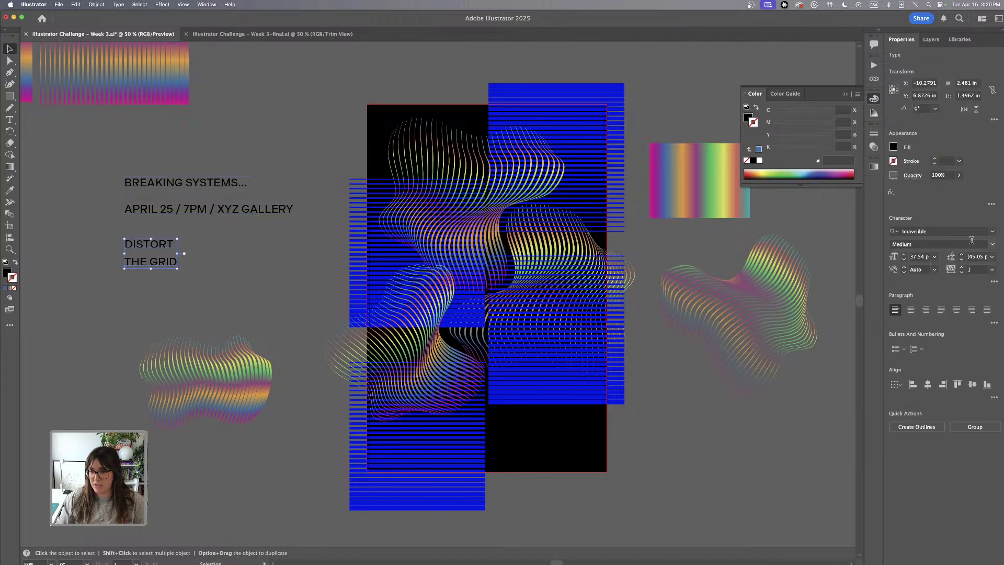
{"action": "left_click", "coordinate": [993, 244]}
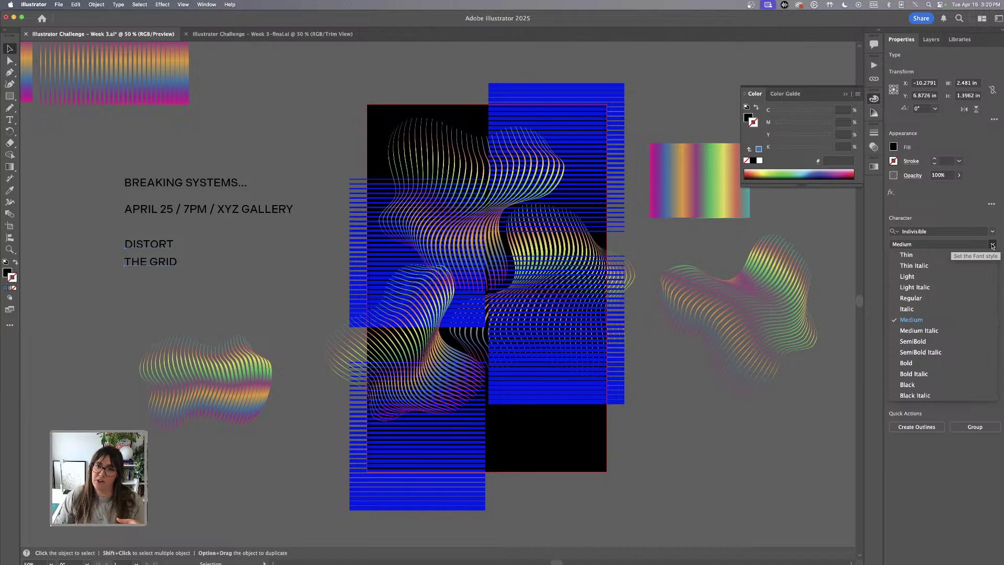
{"action": "left_click", "coordinate": [550, 404]}
{"action": "scroll", "coordinate": [550, 404], "scroll_direction": "left", "scroll_amount": 1}
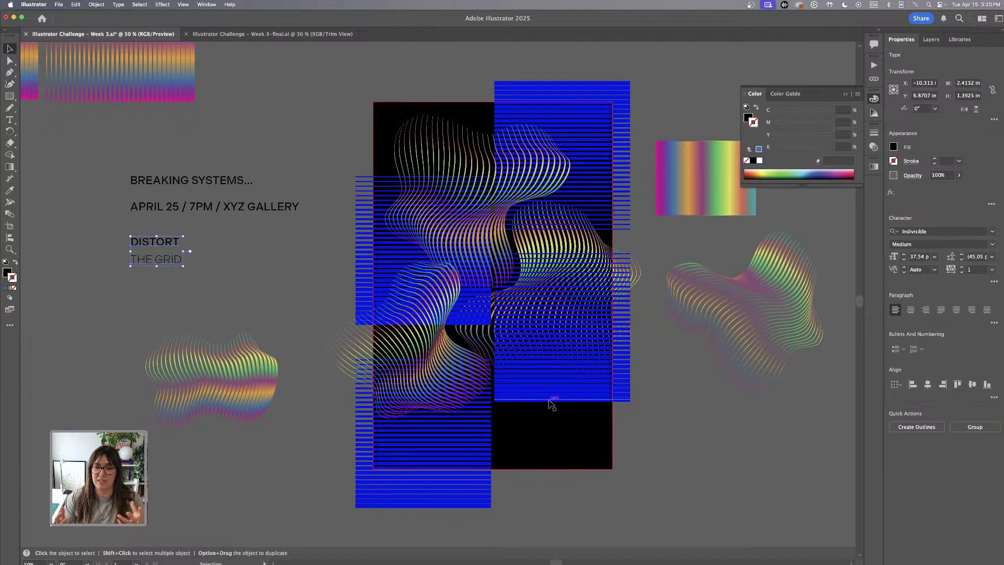
{"action": "left_click", "coordinate": [980, 244]}
{"action": "left_click", "coordinate": [925, 386]}
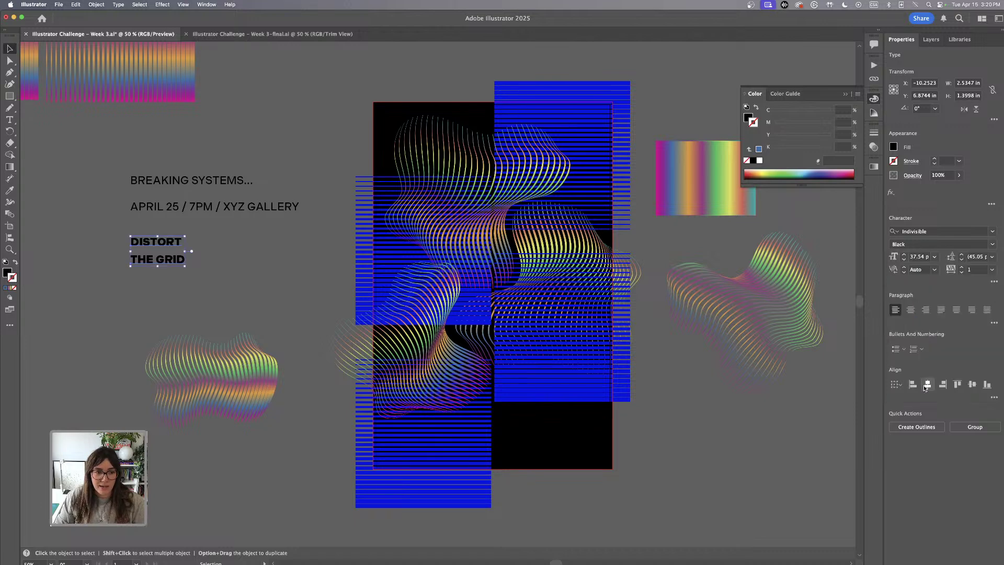
- Enlarge the two title lines to about 98 pt and fill them with white (ffffff)
{"action": "left_click_drag", "start_coordinate": [186, 266], "coordinate": [277, 314]}
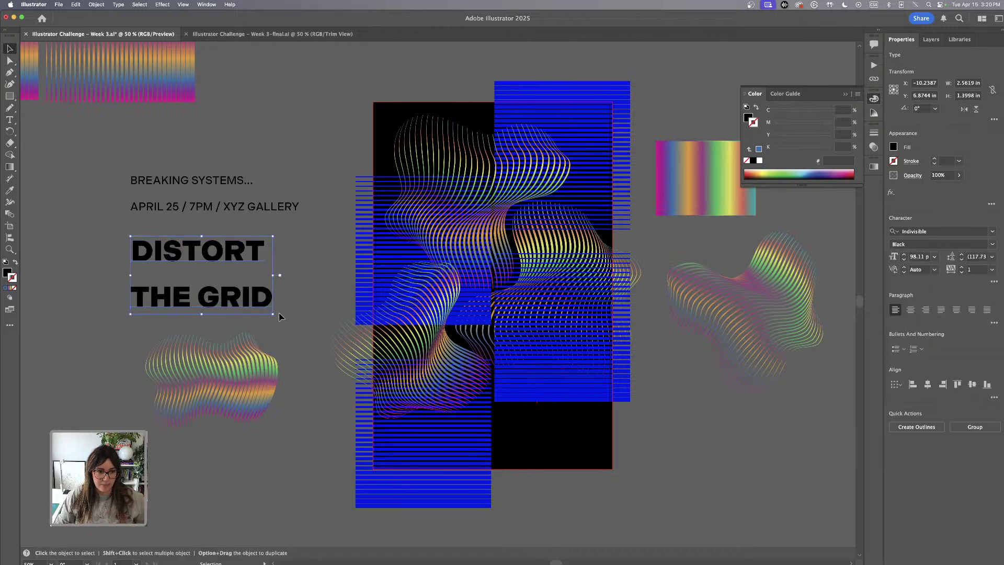
{"action": "double_click", "coordinate": [7, 272]}
{"action": "left_click_drag", "start_coordinate": [441, 286], "coordinate": [364, 203]}
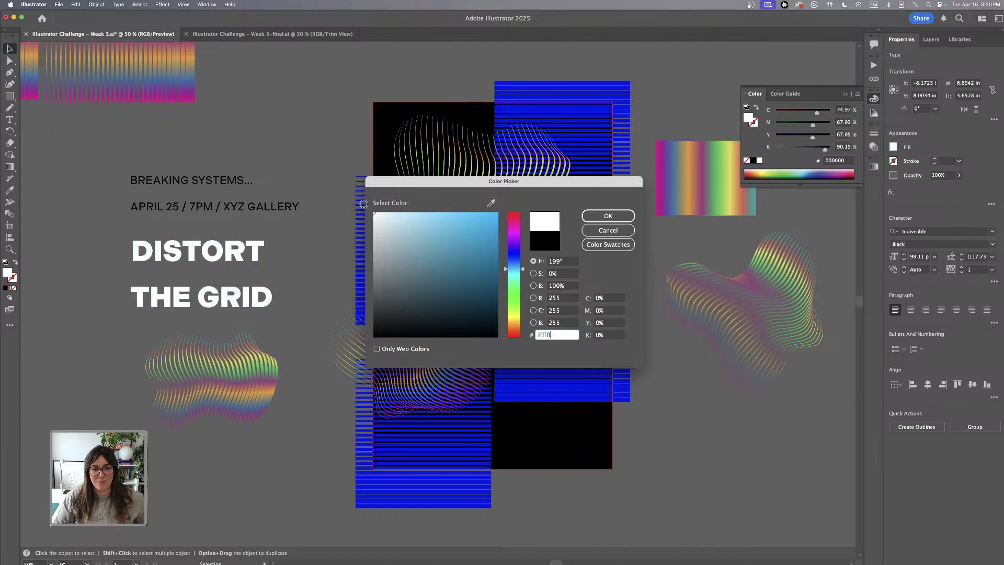
{"action": "left_click", "coordinate": [608, 215]}
- Move DISTORT down slightly and enlarge both title lines to about 159 pt
{"action": "left_click", "coordinate": [291, 248]}
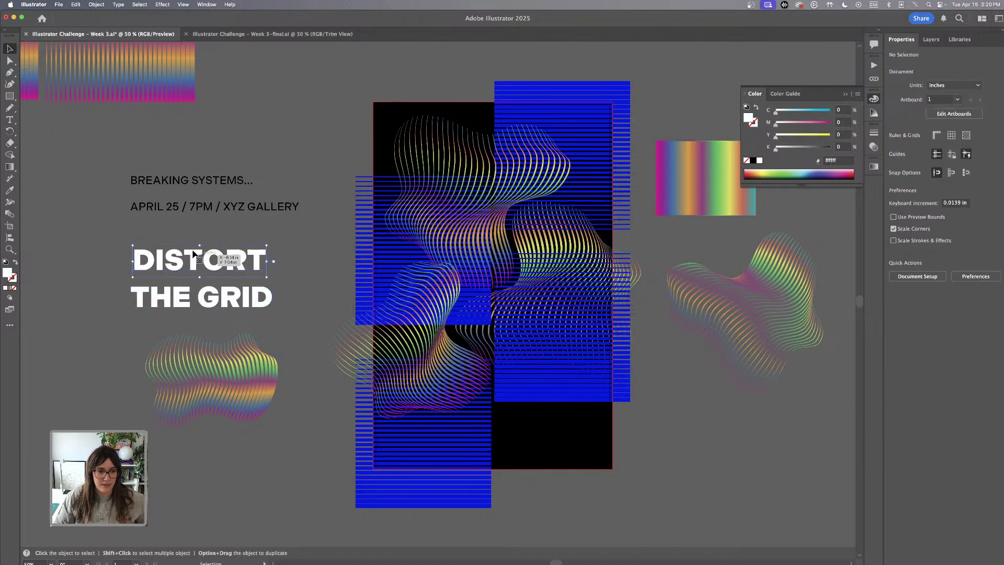
{"action": "left_click", "coordinate": [281, 310]}
{"action": "left_click_drag", "start_coordinate": [275, 244], "coordinate": [366, 210]}
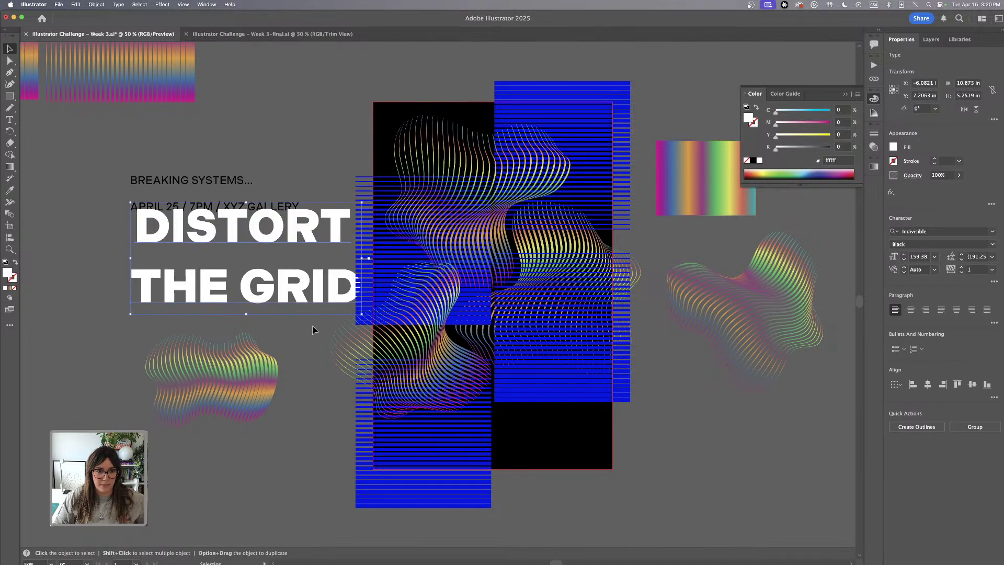
- Tighten the gap between DISTORT and THE GRID and line up the left edges of the two words
{"action": "left_click", "coordinate": [316, 330]}
{"action": "left_click_drag", "start_coordinate": [305, 234], "coordinate": [307, 253]}
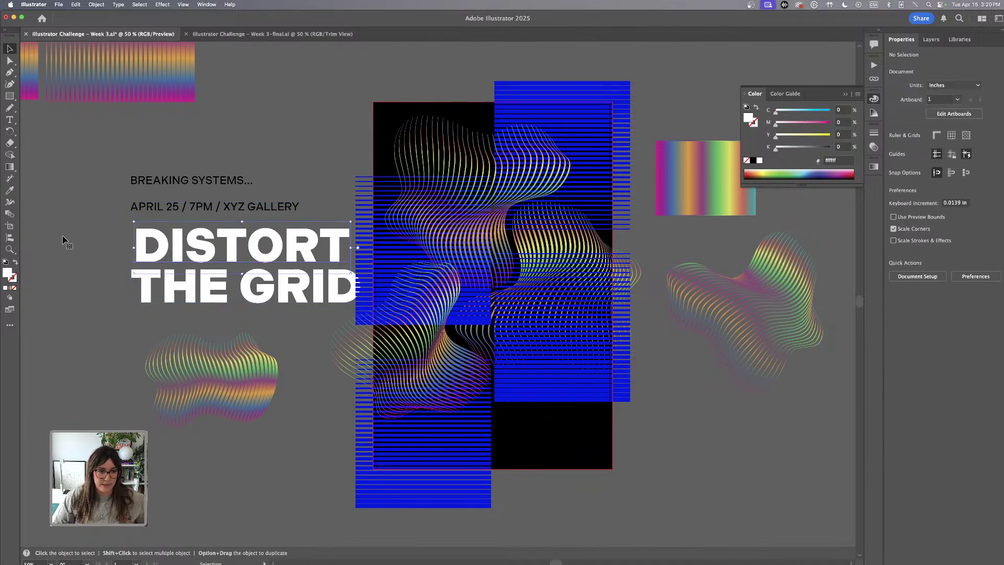
{"action": "left_click", "coordinate": [59, 6]}
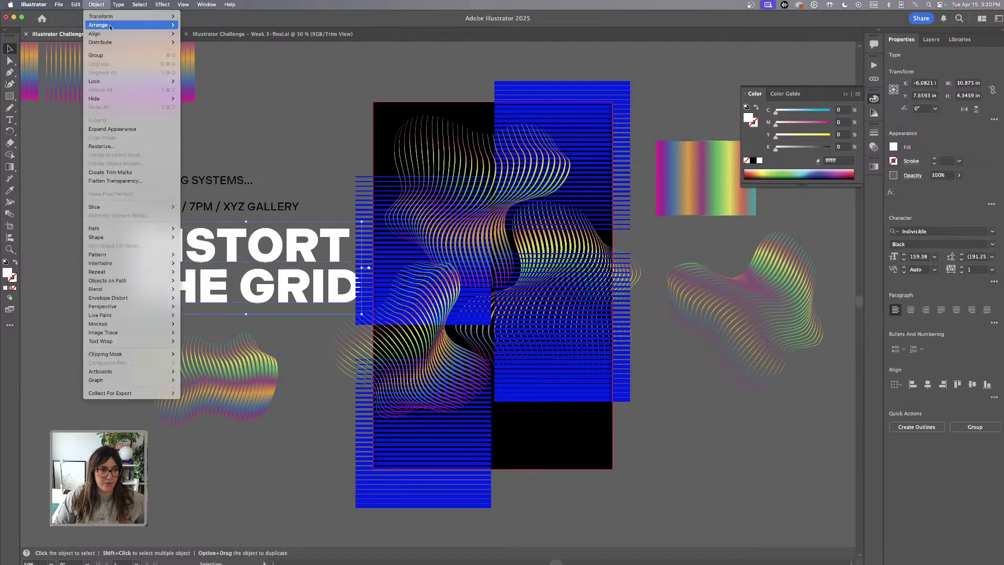
{"action": "left_click", "coordinate": [255, 108]}
{"action": "left_click", "coordinate": [264, 103]}
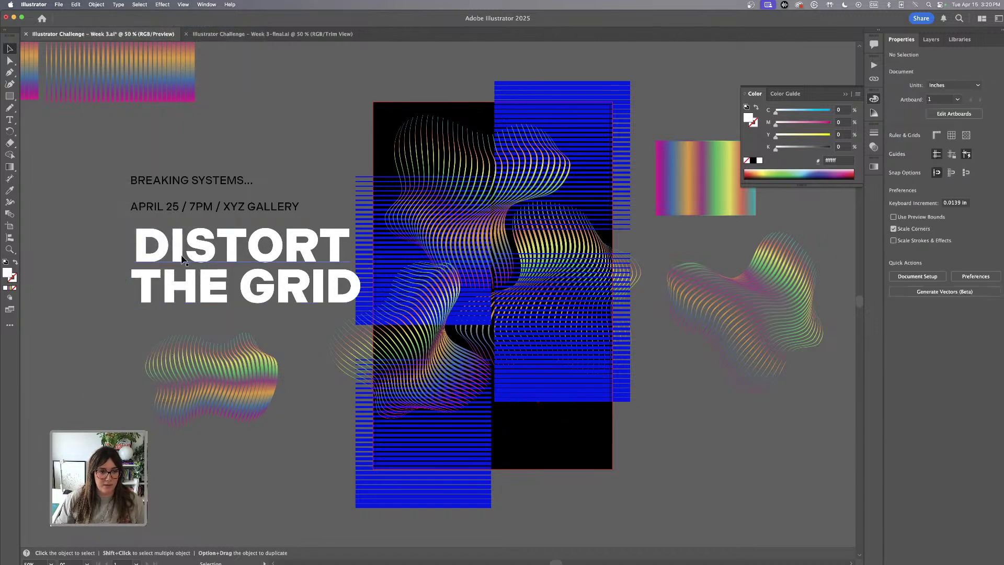
{"action": "left_click_drag", "start_coordinate": [184, 258], "coordinate": [171, 258]}
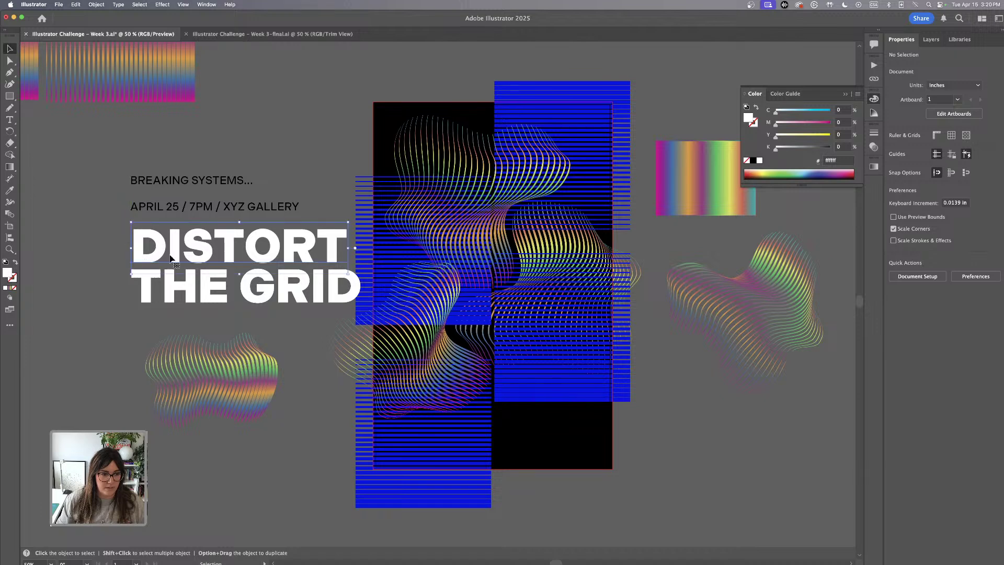
{"action": "left_click", "coordinate": [95, 226]}
{"action": "left_click", "coordinate": [139, 233]}
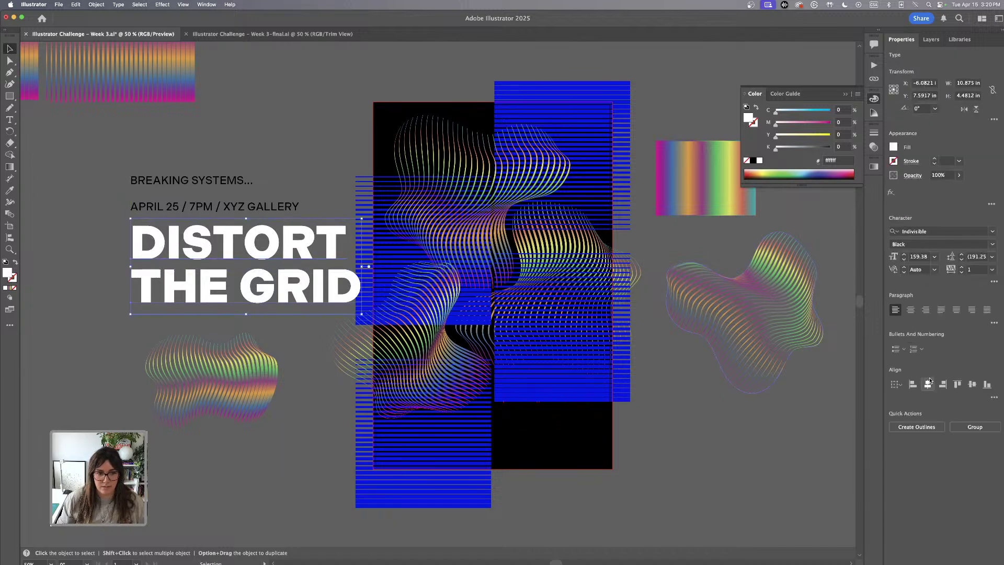
- Place both title lines at the bottom of the artboard and scale them down to about 129 pt
{"action": "left_click", "coordinate": [87, 304]}
{"action": "left_click_drag", "start_coordinate": [246, 300], "coordinate": [512, 434]}
{"action": "key", "text": "super+equal"}
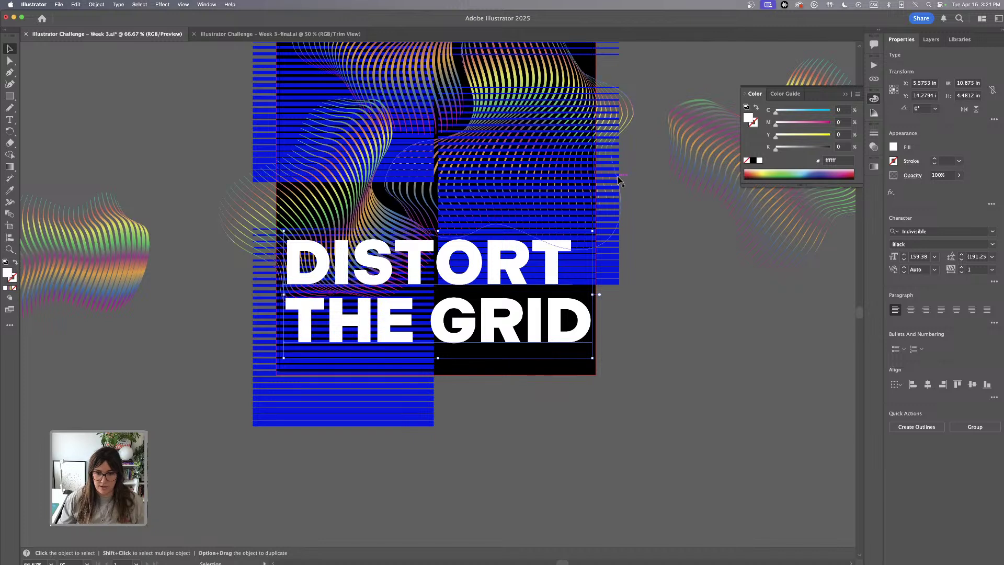
{"action": "left_click_drag", "start_coordinate": [593, 230], "coordinate": [534, 255]}
- Nudge DISTORT slightly right over THE GRID and group the two title lines
{"action": "left_click", "coordinate": [740, 365]}
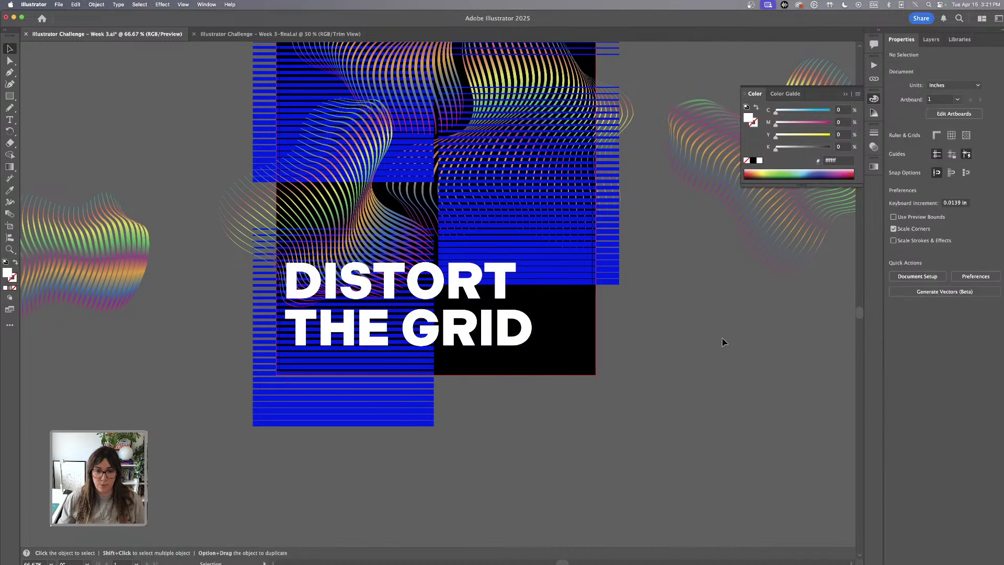
{"action": "left_click_drag", "start_coordinate": [501, 293], "coordinate": [504, 293]}
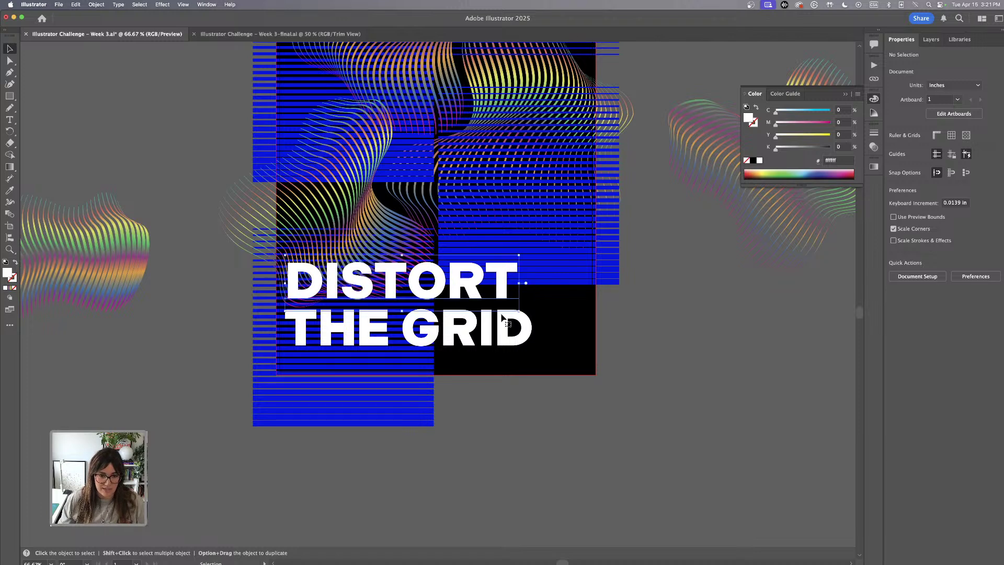
{"action": "key", "text": "super+g"}
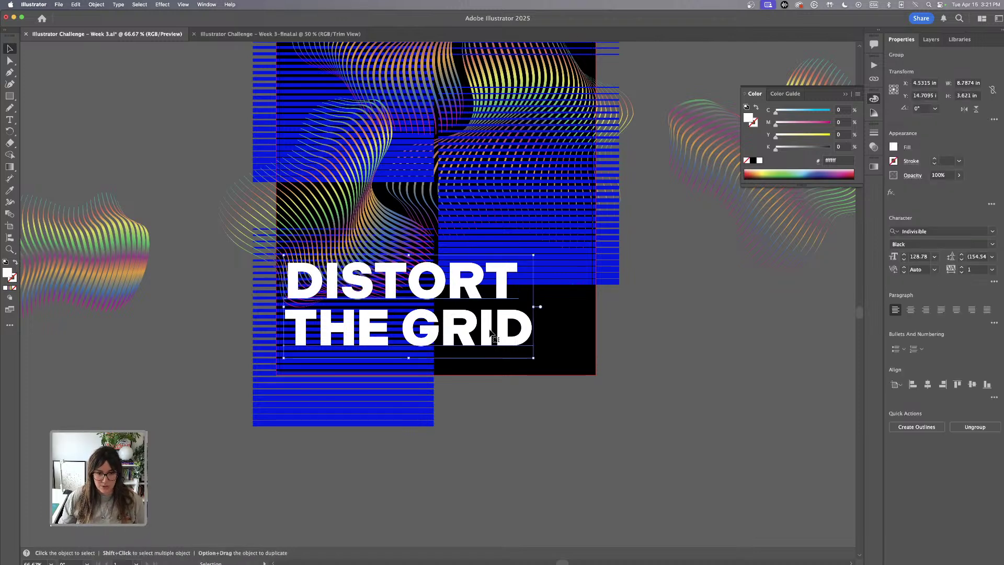
- Move the title group up and right to the artboard's right edge over the blue lines, and enlarge it to about 9.08 by 3.74 in
{"action": "left_click_drag", "start_coordinate": [497, 329], "coordinate": [547, 265]}
{"action": "key", "text": "super+="}
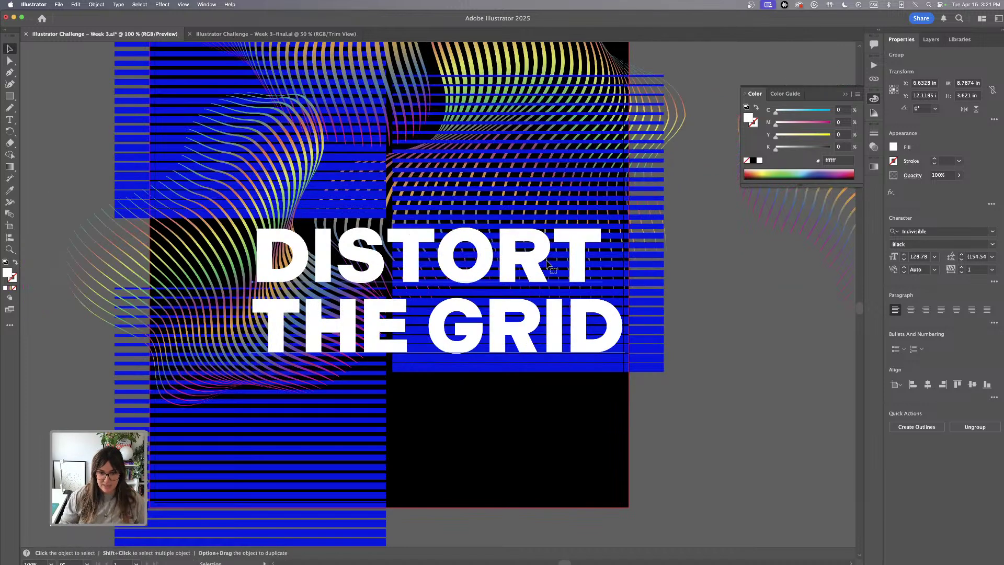
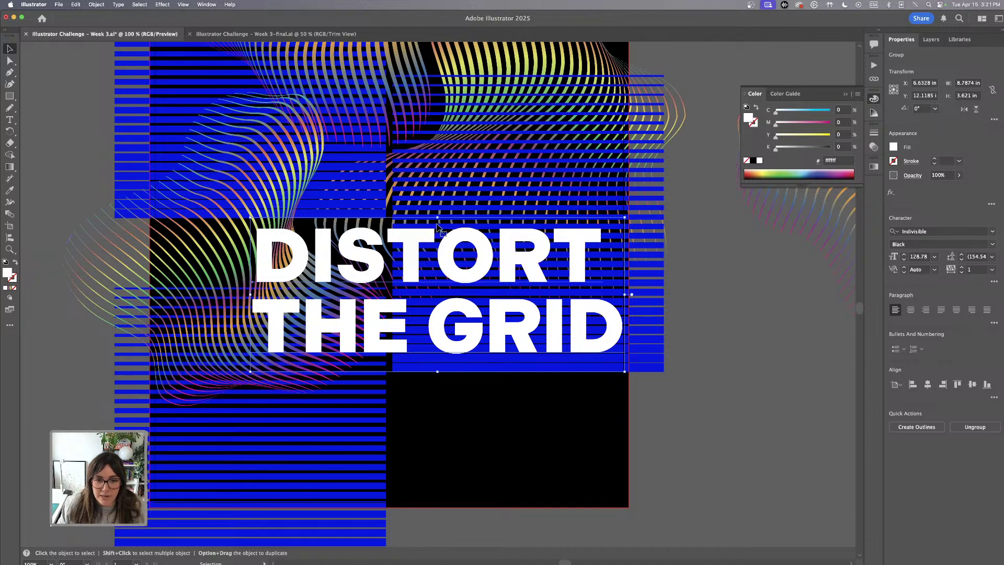
{"action": "key", "text": "super+equal"}
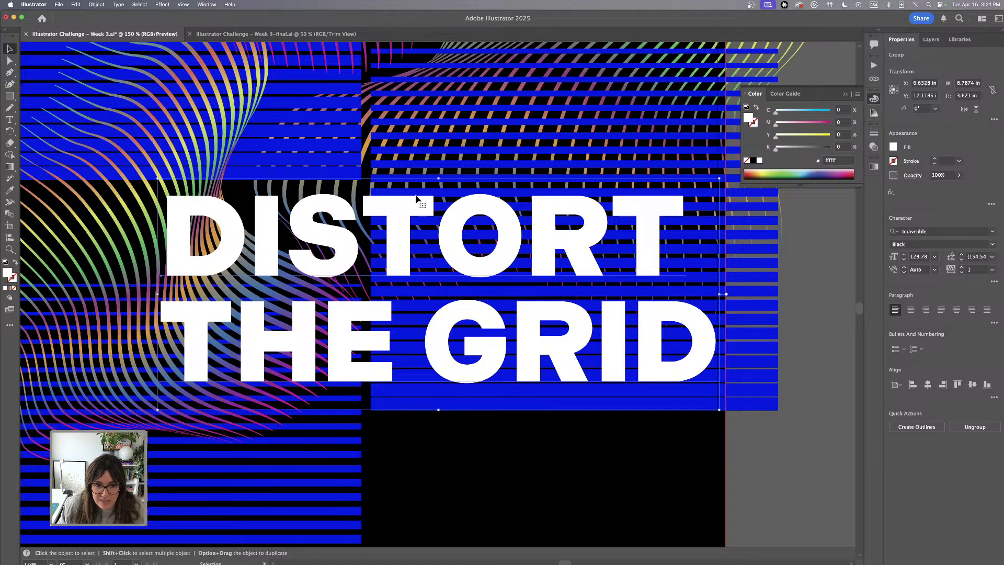
{"action": "left_click_drag", "start_coordinate": [159, 179], "coordinate": [140, 171]}
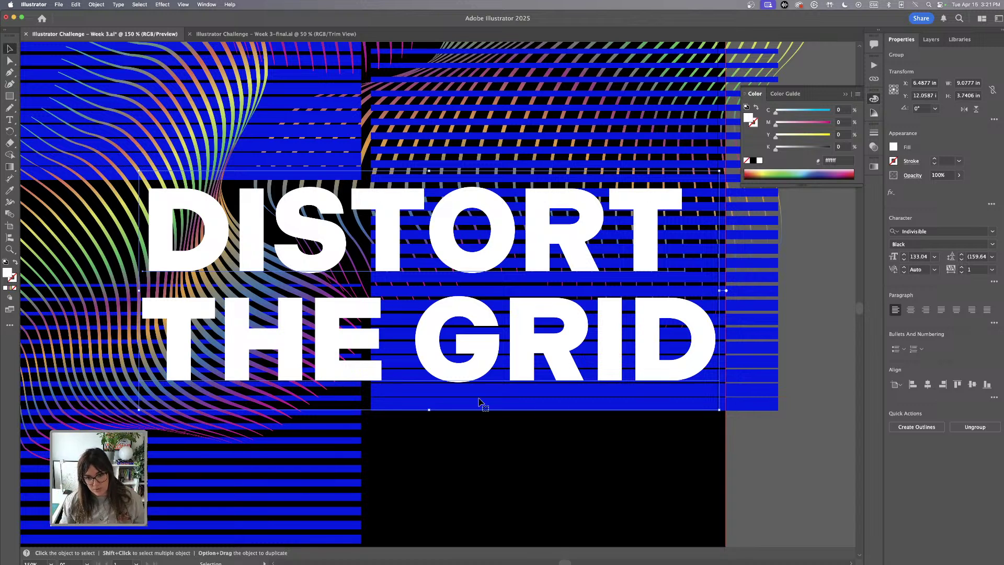
- Recolor the BREAKING SYSTEMS... and APRIL 25 / 7PM / XYZ GALLERY lines beside the artboard to white (ffffff)
{"action": "left_click", "coordinate": [571, 482]}
{"action": "key", "text": "super+1"}
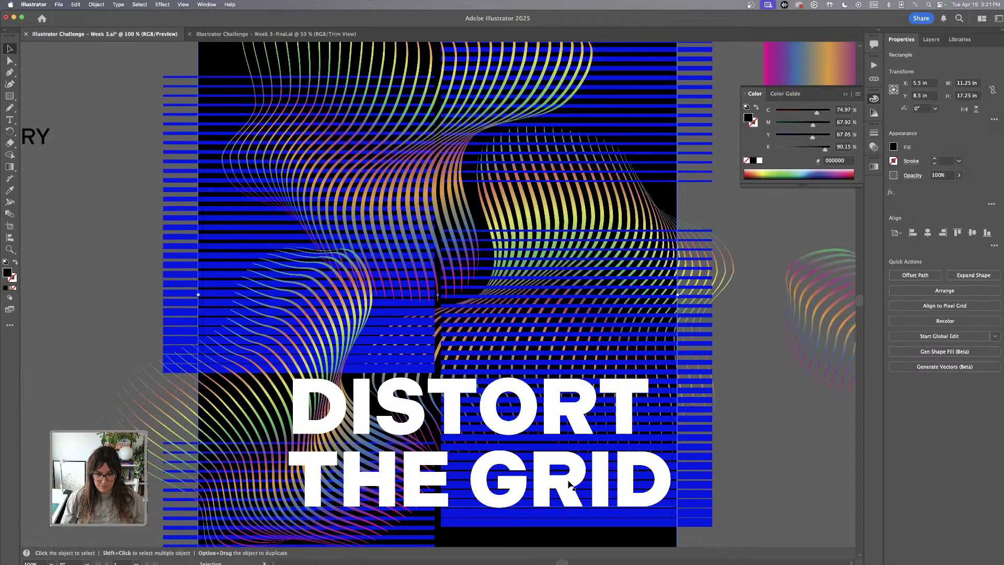
{"action": "left_click", "coordinate": [121, 260]}
{"action": "key", "text": "super+minus"}
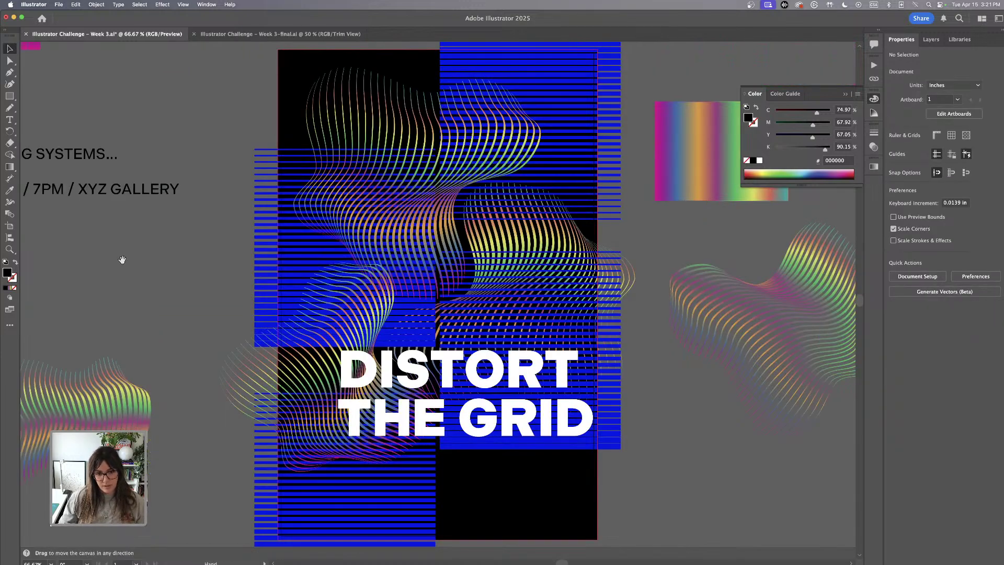
{"action": "left_click_drag", "start_coordinate": [156, 277], "coordinate": [213, 269]}
{"action": "left_click_drag", "start_coordinate": [136, 261], "coordinate": [204, 247]}
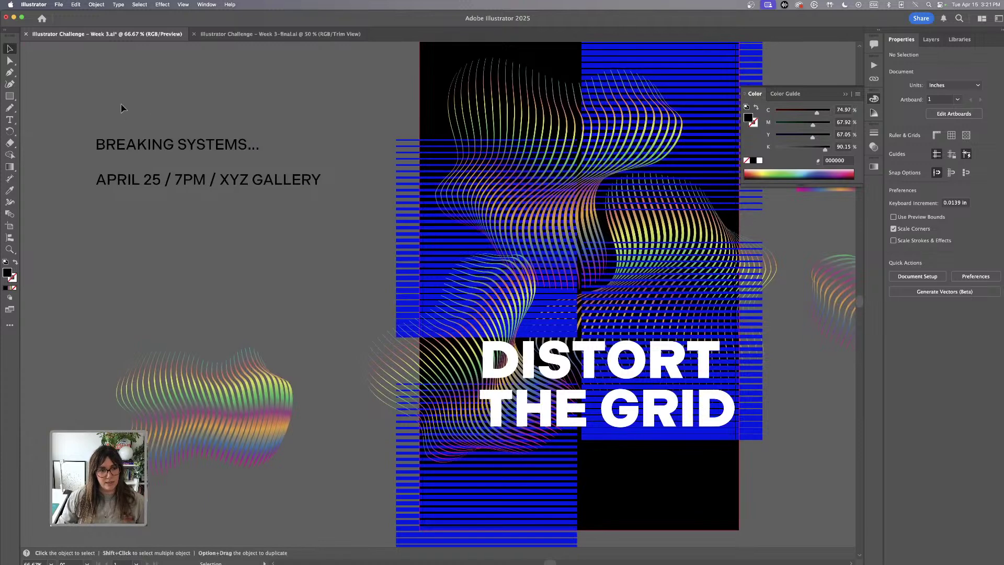
{"action": "left_click_drag", "start_coordinate": [122, 108], "coordinate": [251, 278]}
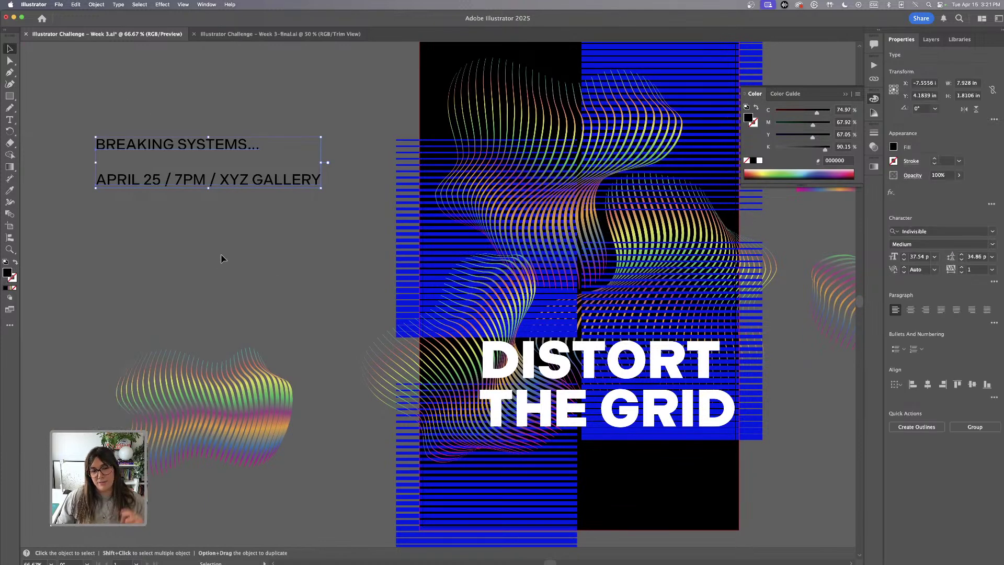
{"action": "scroll", "coordinate": [221, 255], "scroll_direction": "right", "scroll_amount": 3}
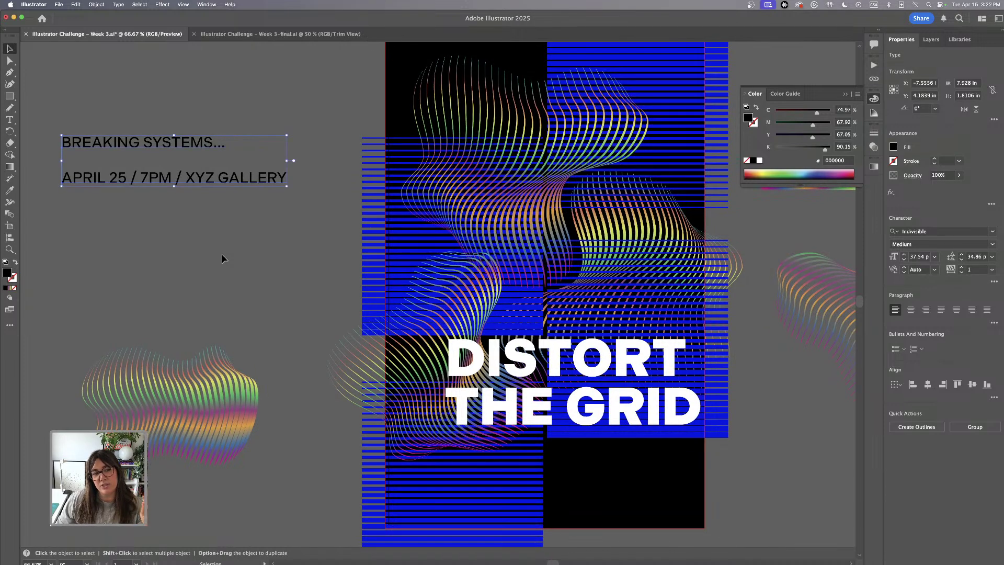
{"action": "left_click", "coordinate": [222, 254]}
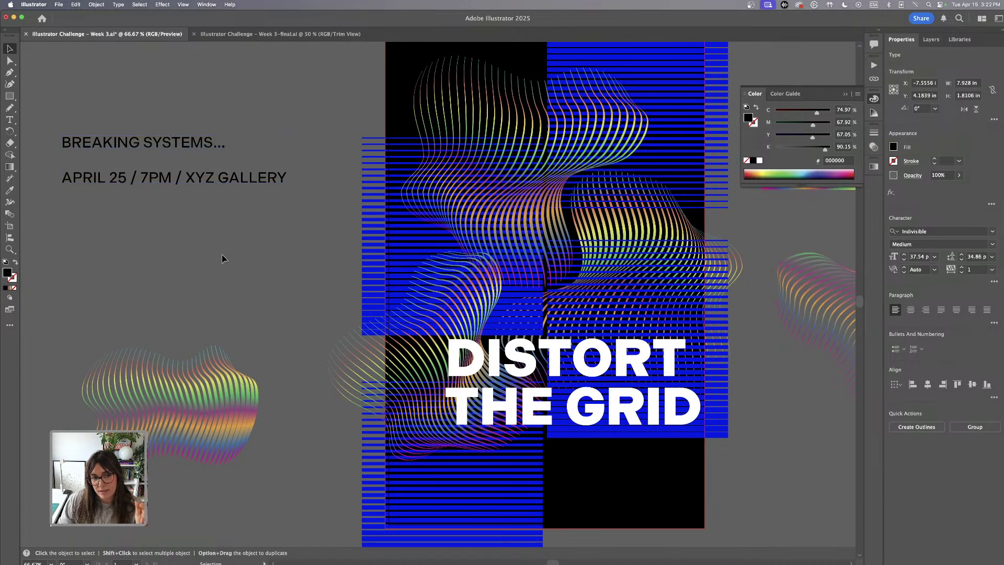
{"action": "double_click", "coordinate": [8, 272]}
{"action": "type", "text": "ffffff"}
{"action": "left_click", "coordinate": [611, 215]}
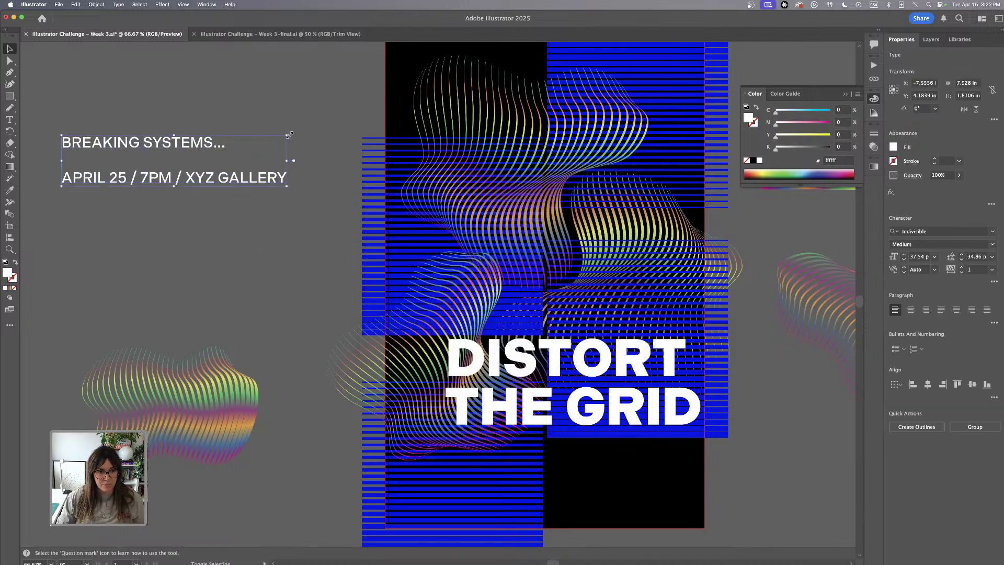
- Scale both caption lines down to about 18.13 pt and move BREAKING SYSTEMS... closer to the date line
{"action": "left_click_drag", "start_coordinate": [287, 135], "coordinate": [179, 151]}
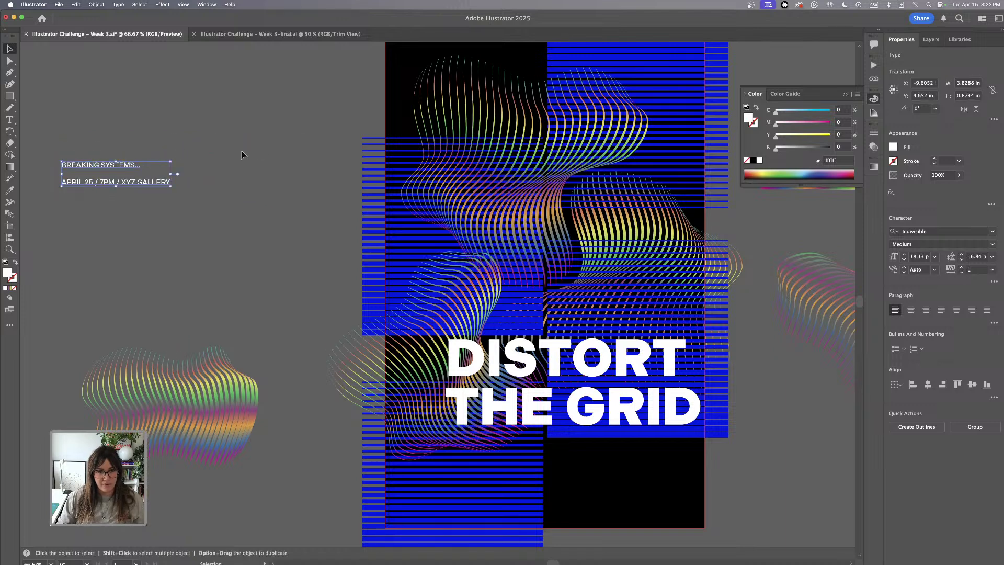
{"action": "left_click", "coordinate": [269, 153]}
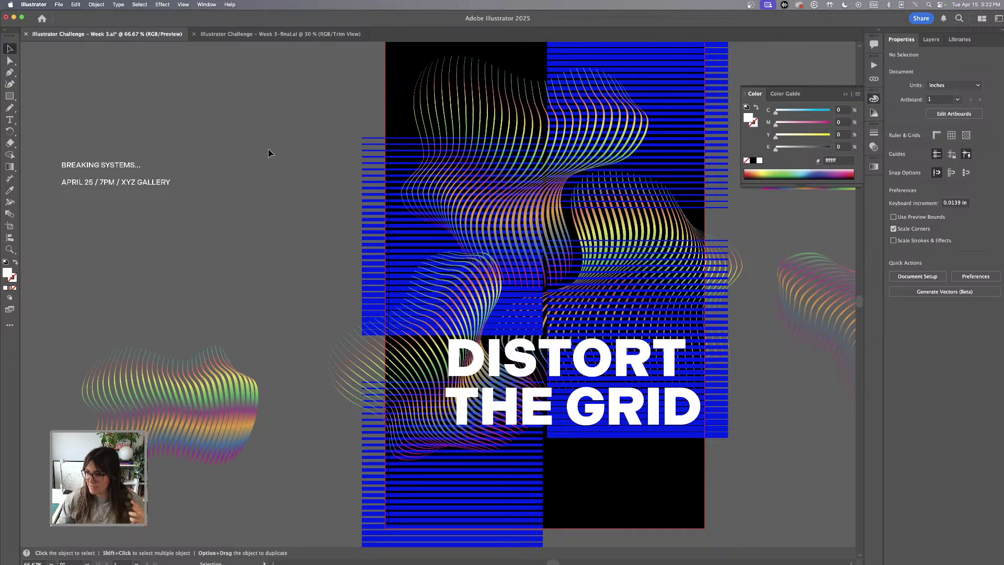
{"action": "left_click_drag", "start_coordinate": [111, 166], "coordinate": [112, 170]}
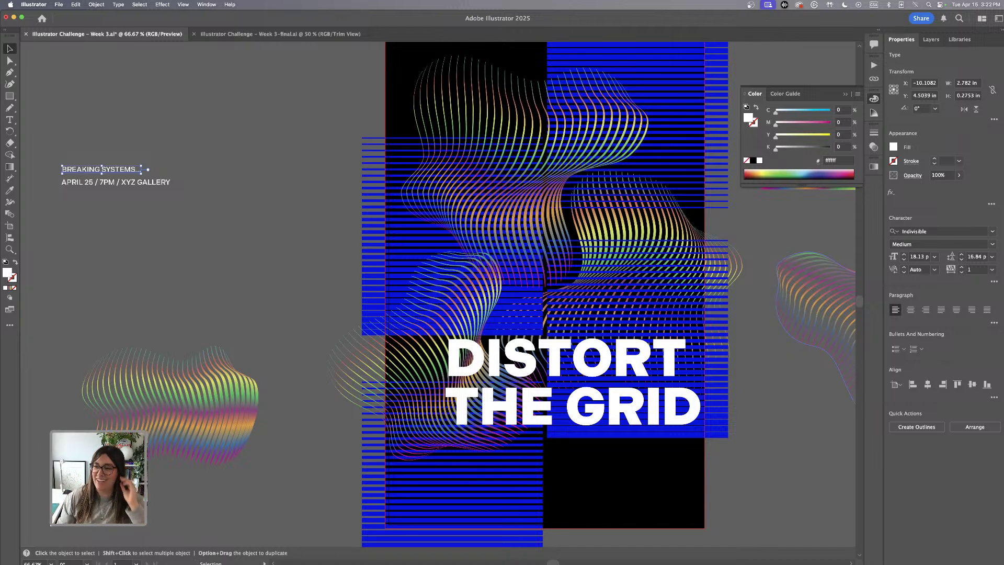
{"action": "left_click", "coordinate": [187, 240]}
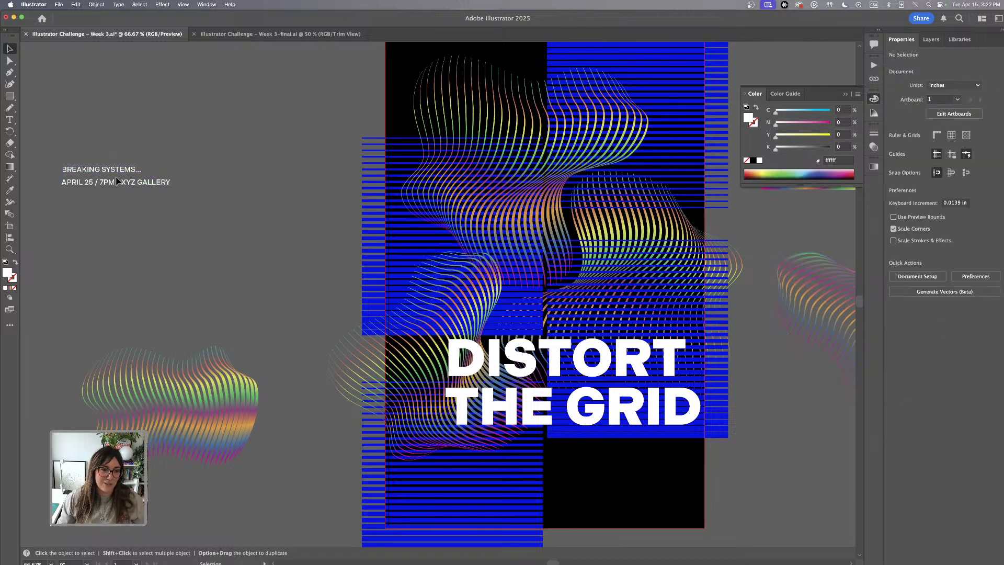
- Nudge BREAKING SYSTEMS... right, scale both caption lines down to about 14.19 pt, and place them just left of the artboard
{"action": "mouse_move", "coordinate": [125, 173]}
{"action": "left_mouse_down"}
{"action": "mouse_move", "coordinate": [129, 163]}
{"action": "mouse_move", "coordinate": [463, 116]}
{"action": "mouse_move", "coordinate": [157, 156]}
{"action": "mouse_move", "coordinate": [130, 172]}
{"action": "left_mouse_up"}
{"action": "left_click_drag", "start_coordinate": [70, 122], "coordinate": [190, 202]}
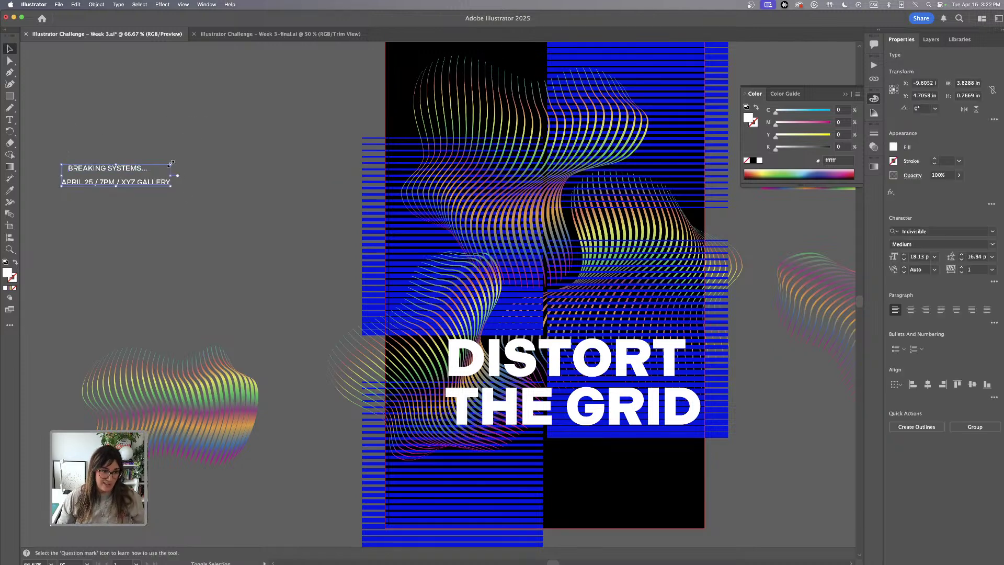
{"action": "left_click_drag", "start_coordinate": [171, 164], "coordinate": [148, 168]}
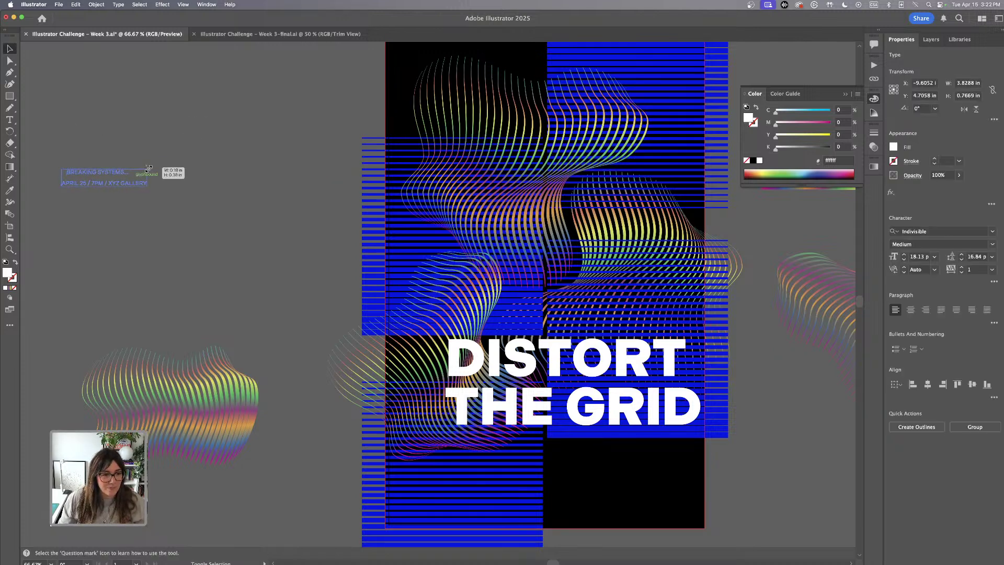
{"action": "left_click", "coordinate": [177, 171]}
{"action": "left_click_drag", "start_coordinate": [51, 138], "coordinate": [314, 149]}
{"action": "left_click_drag", "start_coordinate": [334, 114], "coordinate": [332, 165]}
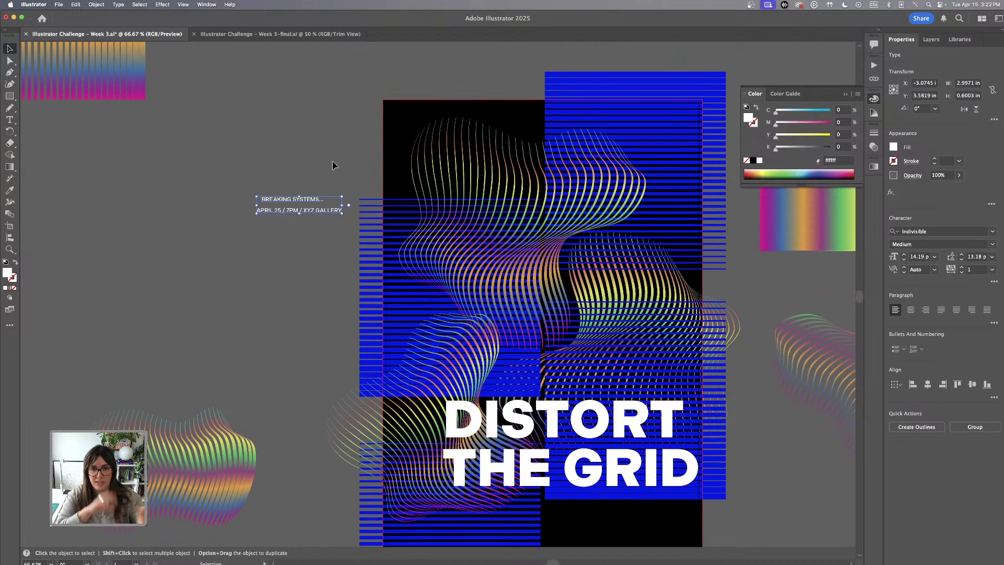
- Move the BREAKING SYSTEMS... line onto the poster's upper left, over the first warped blend
{"action": "left_click", "coordinate": [305, 162]}
{"action": "left_click_drag", "start_coordinate": [305, 201], "coordinate": [430, 194]}
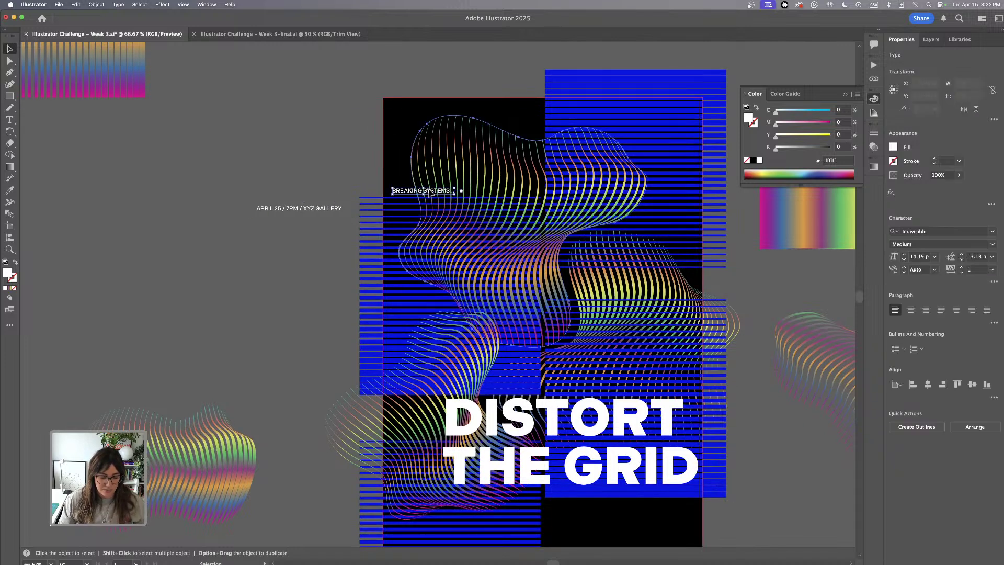
{"action": "left_click", "coordinate": [442, 137]}
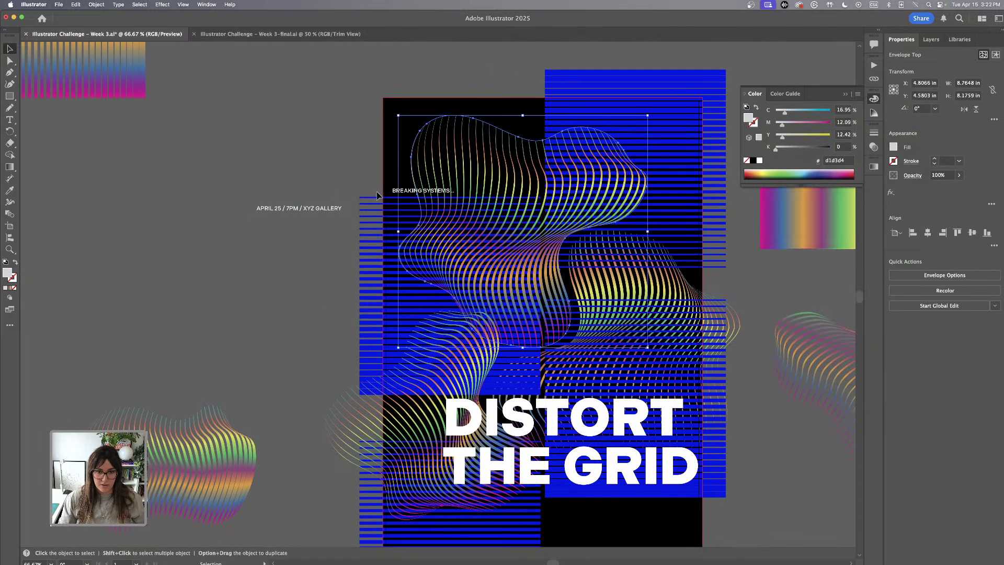
{"action": "key", "text": "shift+super+a"}
- Lock the black background and the artwork behind the text, including the blue line blocks
{"action": "left_click", "coordinate": [453, 114]}
{"action": "key", "text": "super+2"}
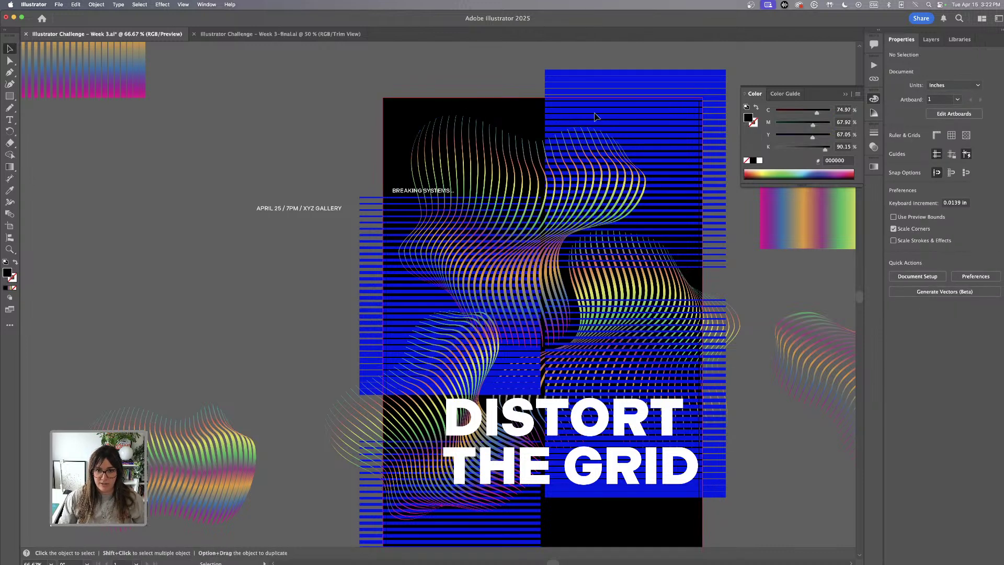
{"action": "left_click", "coordinate": [596, 116]}
{"action": "key", "text": "super+2"}
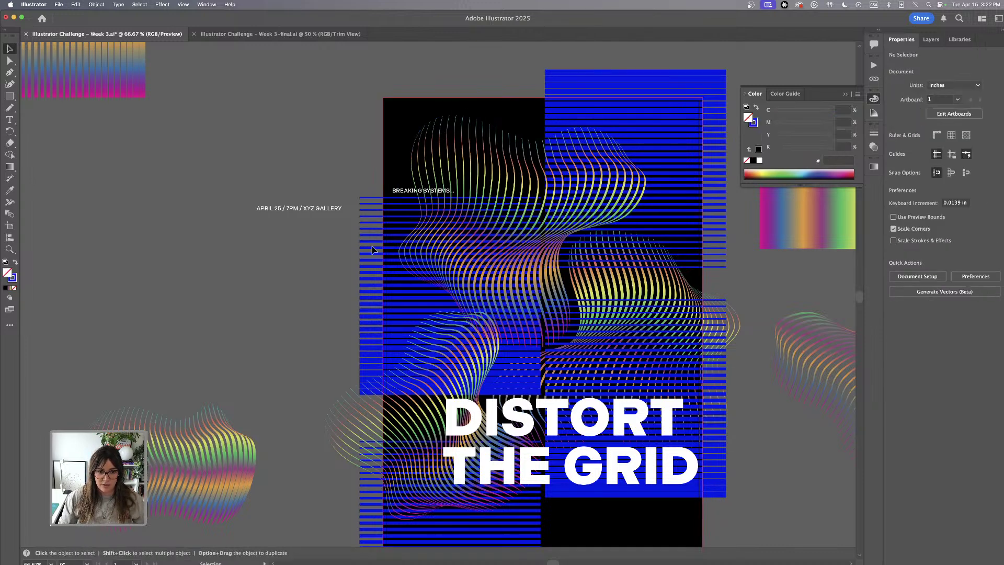
{"action": "left_click", "coordinate": [722, 373]}
{"action": "key", "text": "super+2"}
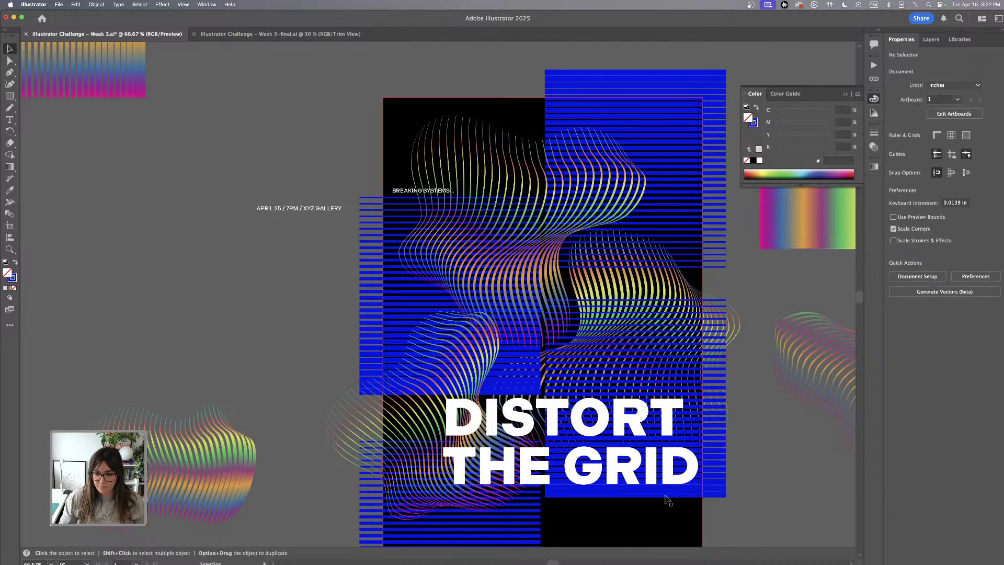
{"action": "left_click", "coordinate": [368, 462]}
{"action": "key", "text": "super+2"}
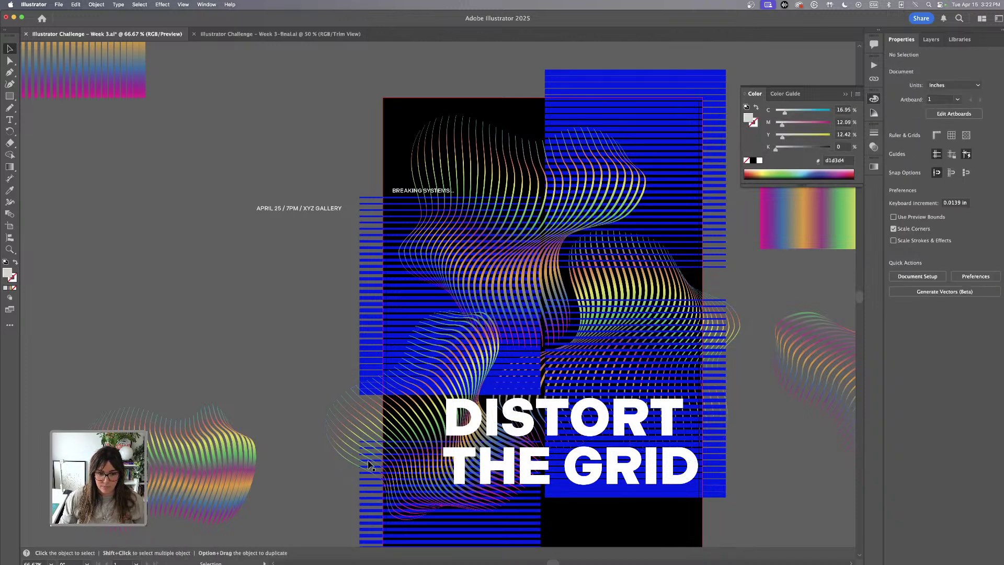
- Bring the BREAKING SYSTEMS... line to the front and set its font weight to Bold
{"action": "left_click", "coordinate": [452, 189]}
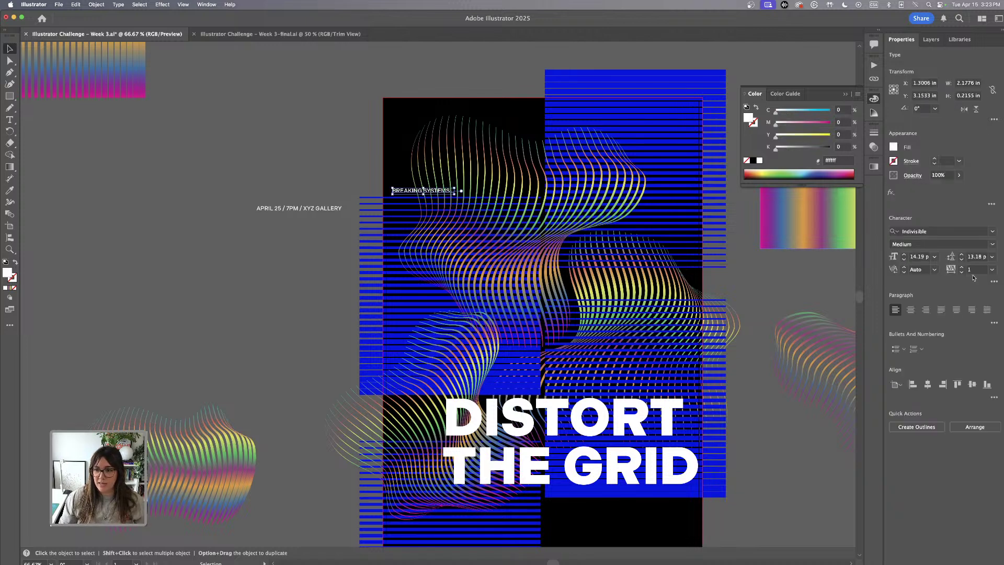
{"action": "left_click", "coordinate": [96, 5]}
{"action": "mouse_move", "coordinate": [99, 25]}
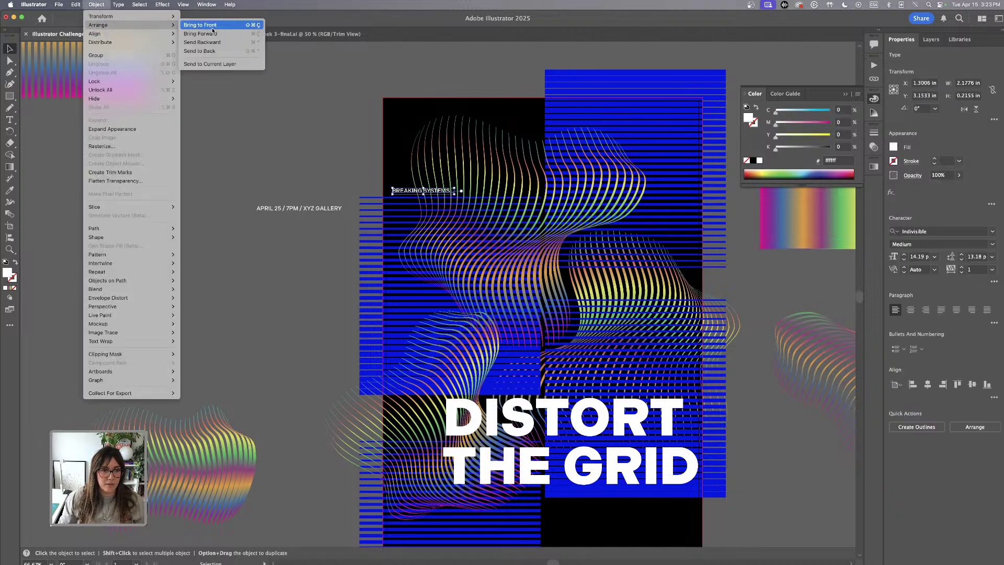
{"action": "left_click", "coordinate": [203, 25]}
{"action": "left_click", "coordinate": [996, 244]}
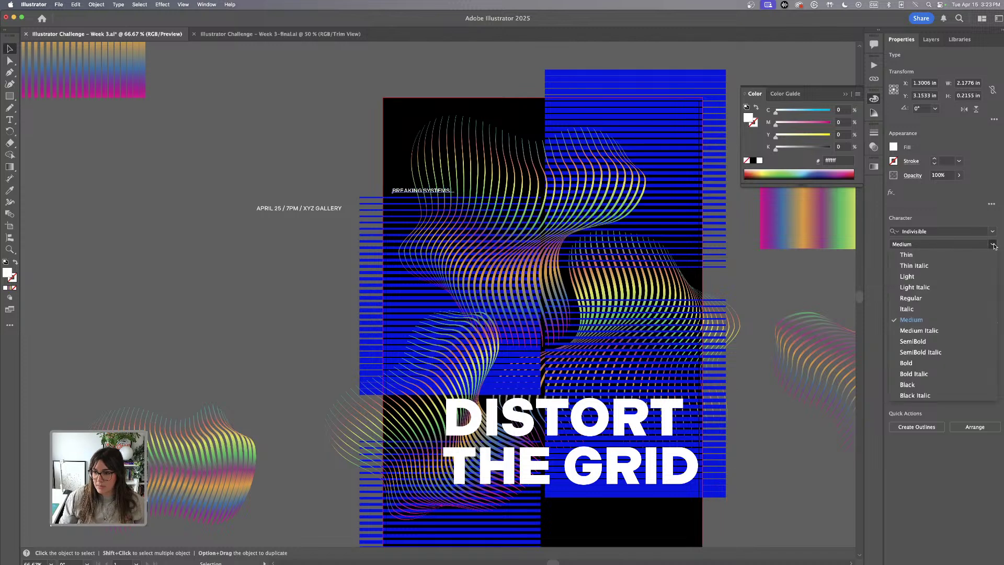
{"action": "left_click", "coordinate": [923, 366]}
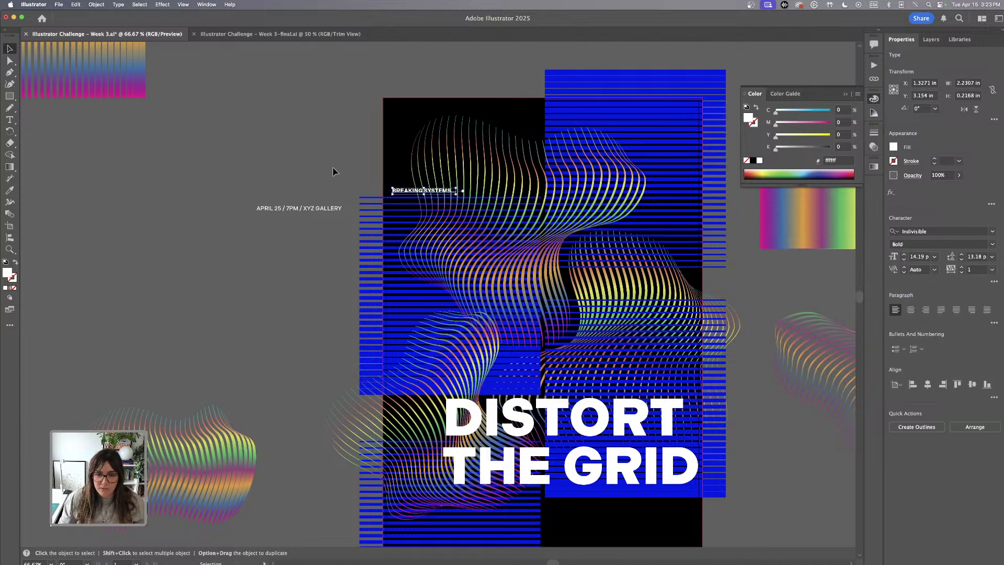
- Apply the bold style of BREAKING SYSTEMS... to the date and gallery line with the Eyedropper
{"action": "left_click", "coordinate": [355, 182]}
{"action": "left_click", "coordinate": [341, 210]}
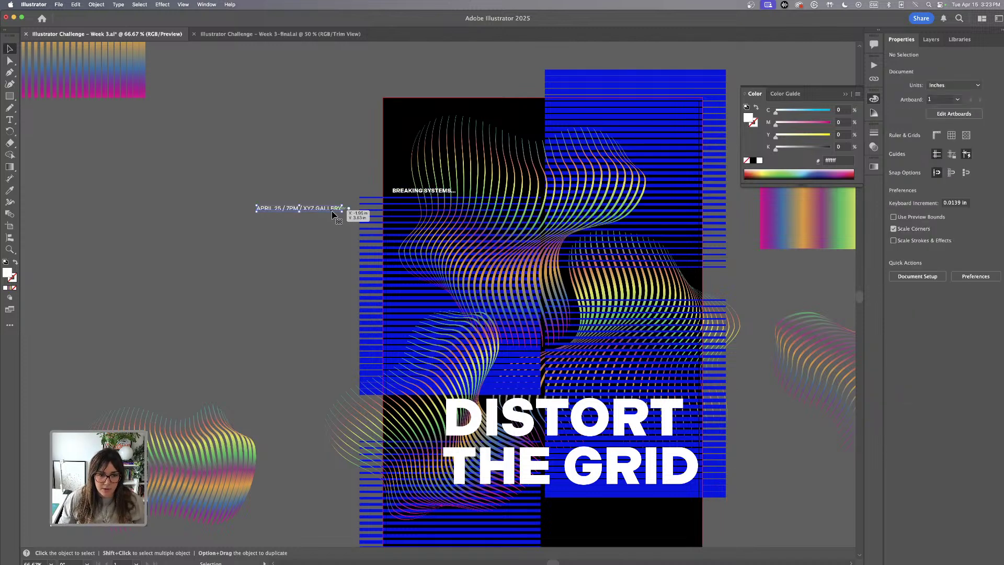
{"action": "key", "text": "i"}
{"action": "left_click", "coordinate": [413, 187]}
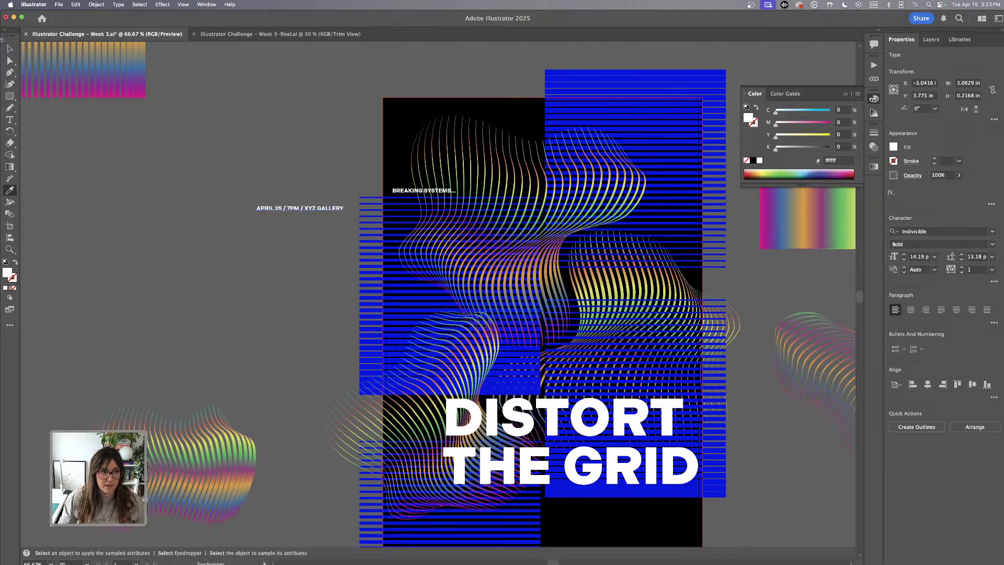
{"action": "left_click", "coordinate": [9, 49]}
- Spread copies of BREAKING SYSTEMS... over the poster: rotated 270° at the upper right, center and right edge, horizontal at the middle left and bottom left
{"action": "left_click", "coordinate": [420, 204]}
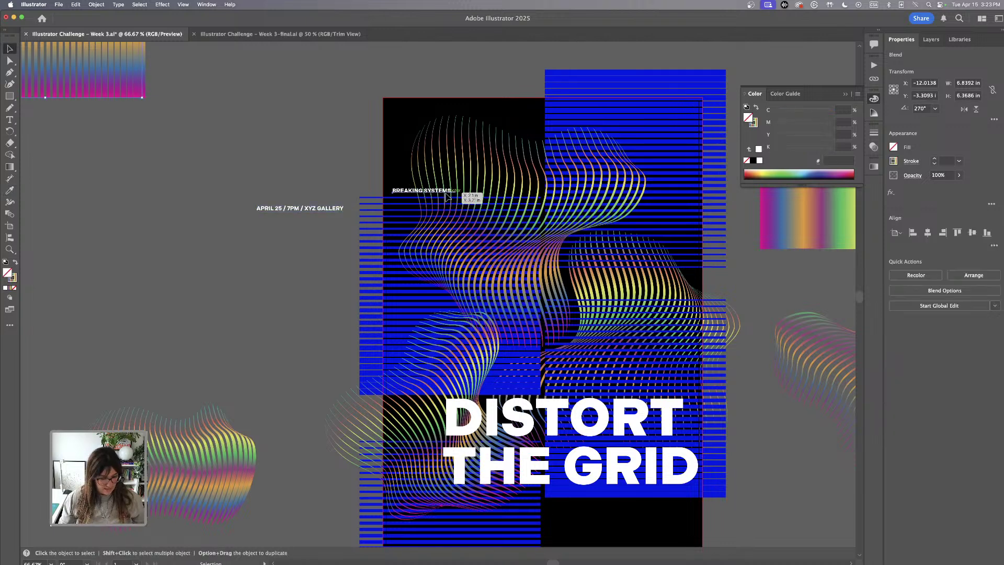
{"action": "left_click_drag", "start_coordinate": [446, 193], "coordinate": [656, 208]}
{"action": "left_click_drag", "start_coordinate": [654, 154], "coordinate": [537, 309]}
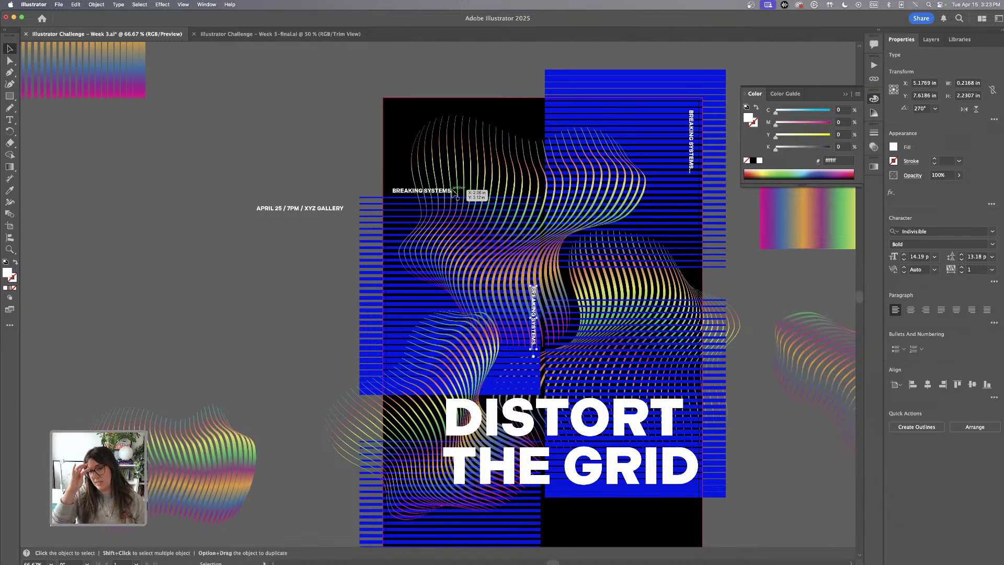
{"action": "scroll", "coordinate": [456, 195], "scroll_direction": "down", "scroll_amount": 5}
{"action": "scroll", "coordinate": [455, 194], "scroll_direction": "right", "scroll_amount": 3}
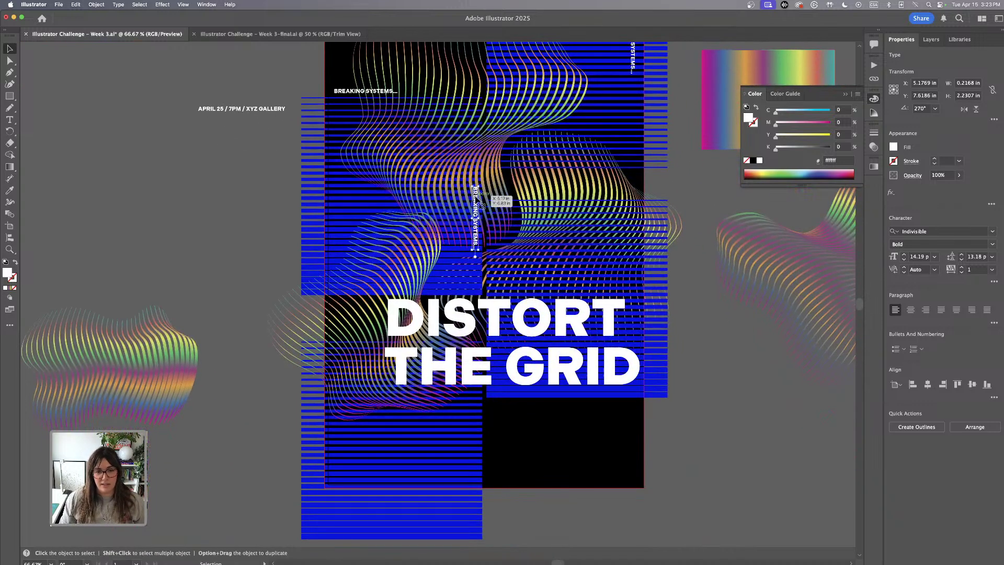
{"action": "left_click_drag", "start_coordinate": [476, 199], "coordinate": [637, 243]}
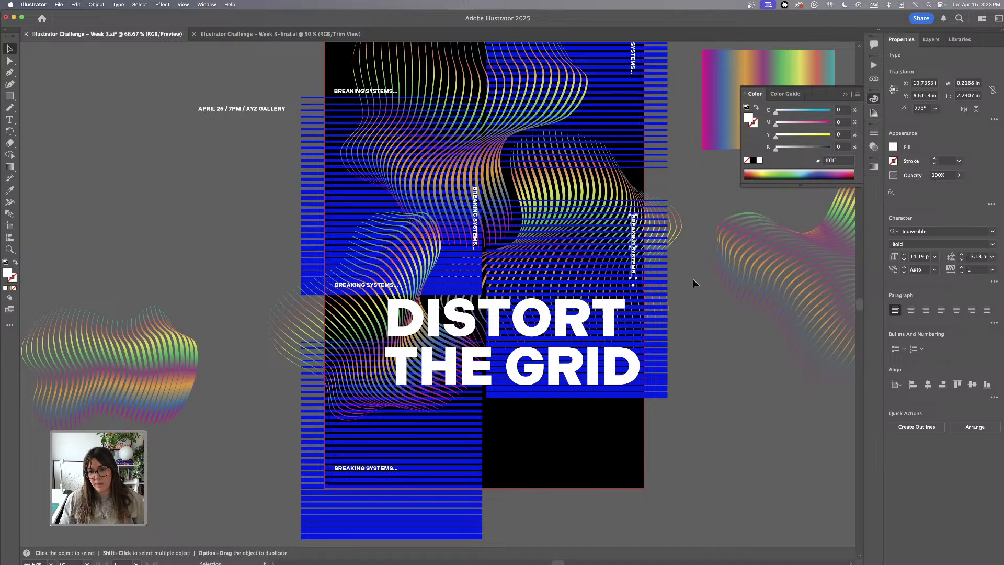
{"action": "left_click", "coordinate": [699, 288]}
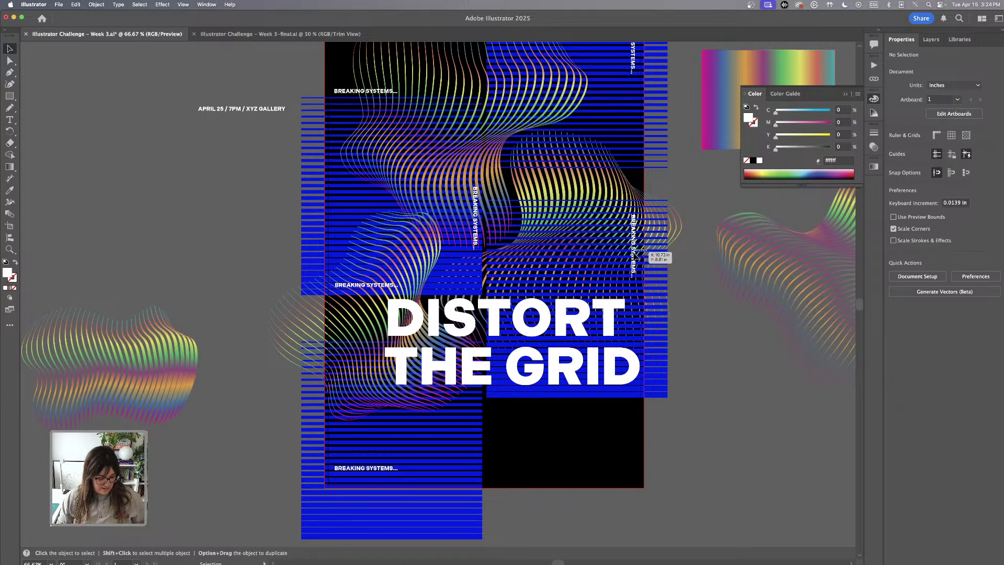
- Place a horizontal BREAKING SYSTEMS... copy below THE GRID at the lower right and keep a rotated spare beside the artboard
{"action": "left_click_drag", "start_coordinate": [637, 257], "coordinate": [620, 444]}
{"action": "scroll", "coordinate": [699, 222], "scroll_direction": "up", "scroll_amount": 2}
{"action": "left_click", "coordinate": [714, 480]}
{"action": "left_click", "coordinate": [701, 459]}
- Copy the date and gallery line onto the poster under the upper-left BREAKING SYSTEMS... and bring the copy to the front
{"action": "left_click_drag", "start_coordinate": [239, 142], "coordinate": [380, 142]}
{"action": "left_click", "coordinate": [96, 4]}
{"action": "mouse_move", "coordinate": [96, 25]}
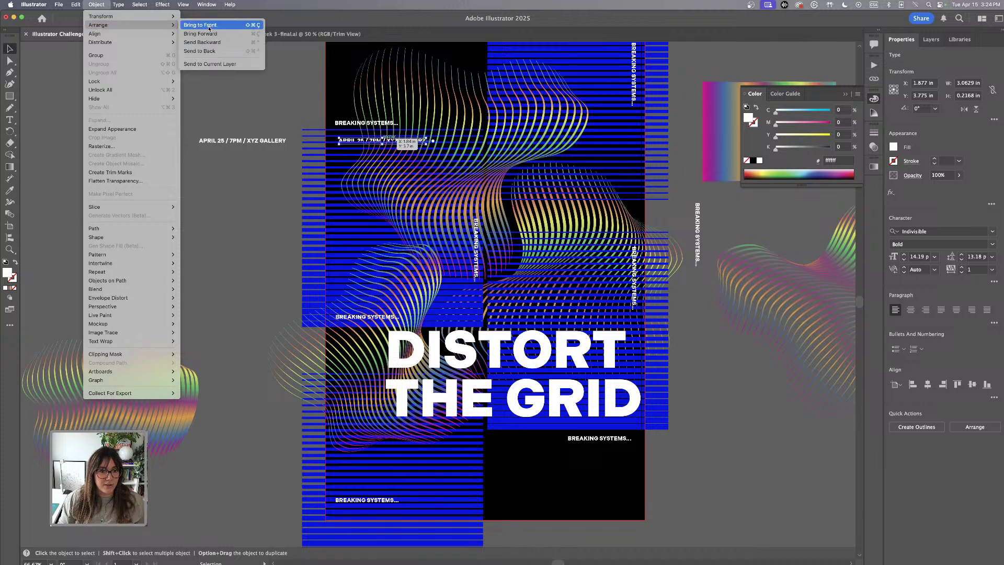
{"action": "left_click", "coordinate": [250, 27]}
- Place copies of the date and gallery line, rotated 270°, along the poster's center at the top and below THE GRID
{"action": "left_click_drag", "start_coordinate": [407, 144], "coordinate": [604, 101]}
{"action": "key", "text": "Down"}
{"action": "key", "text": "Down"}
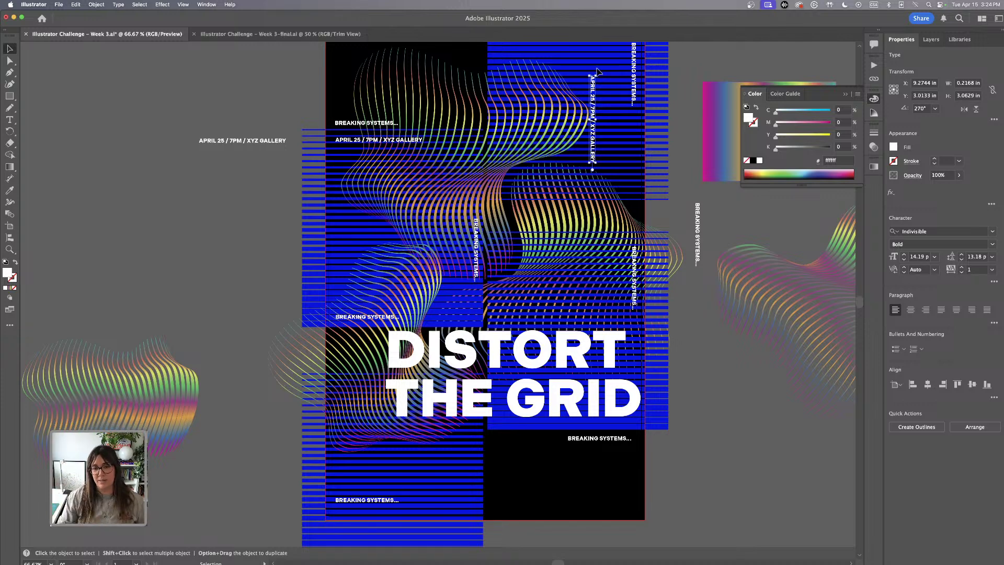
{"action": "scroll", "coordinate": [593, 77], "scroll_direction": "up", "scroll_amount": 1}
{"action": "left_click_drag", "start_coordinate": [595, 90], "coordinate": [505, 441]}
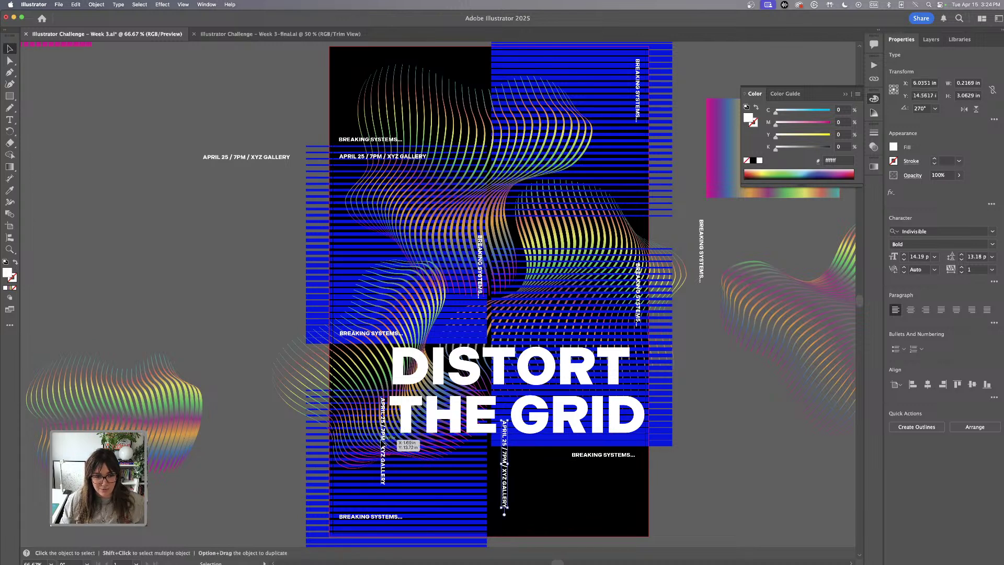
{"action": "left_click_drag", "start_coordinate": [387, 440], "coordinate": [505, 96]}
{"action": "left_click", "coordinate": [176, 119]}
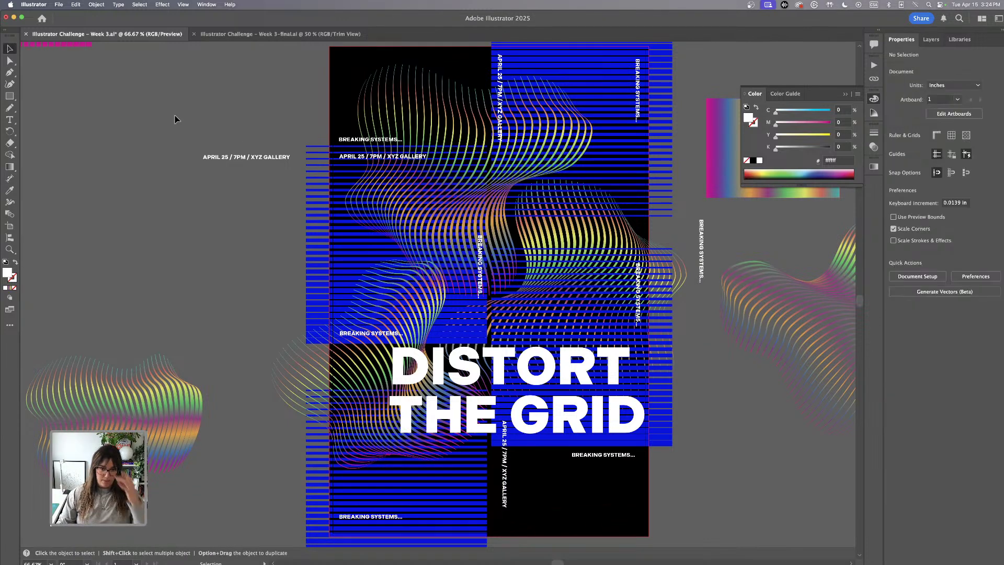
- Place a horizontal copy of the date and gallery line on the poster just above the word DISTORT
{"action": "left_click", "coordinate": [499, 110]}
{"action": "left_click", "coordinate": [397, 157]}
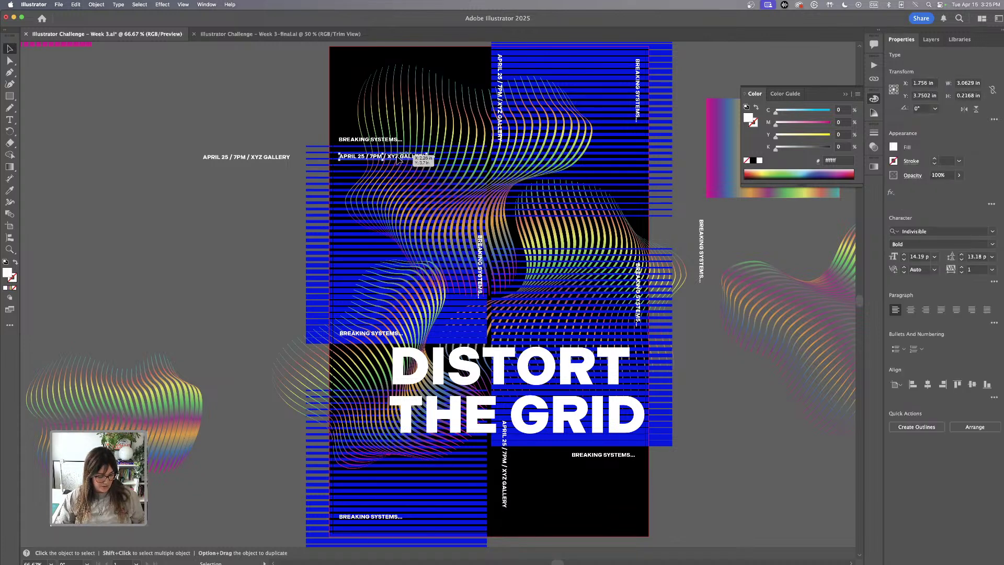
{"action": "left_click_drag", "start_coordinate": [398, 160], "coordinate": [599, 341]}
{"action": "left_click", "coordinate": [714, 416]}
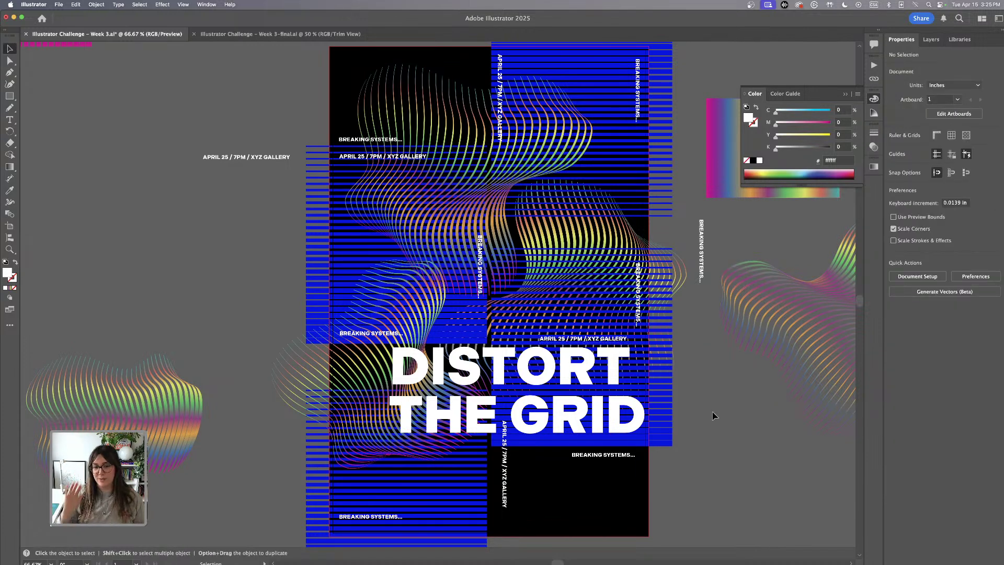
- Preview the poster in Trim View with everything outside the artboard hidden
{"action": "left_click", "coordinate": [184, 4]}
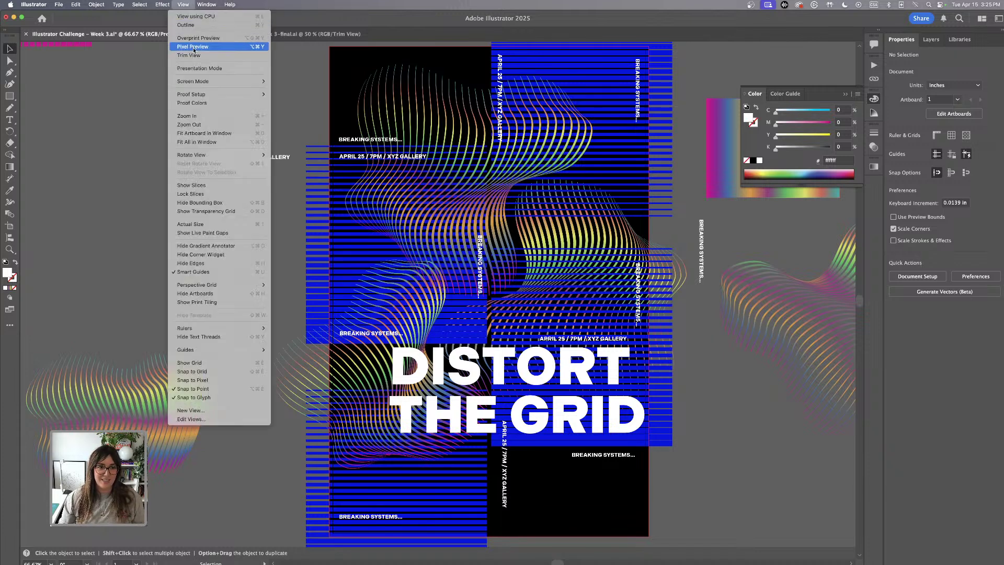
{"action": "left_click", "coordinate": [204, 50]}
{"action": "scroll", "coordinate": [224, 123], "scroll_direction": "up", "scroll_amount": 1}
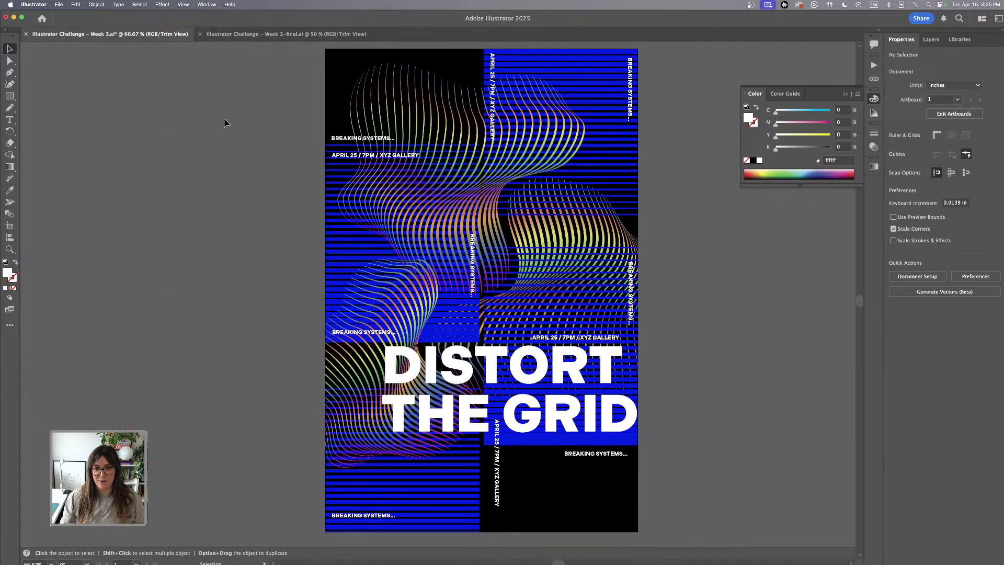
- Show the Illustrator Challenge – Week 3-final.ai document and look over its dark and light poster versions
{"action": "left_click", "coordinate": [287, 33]}
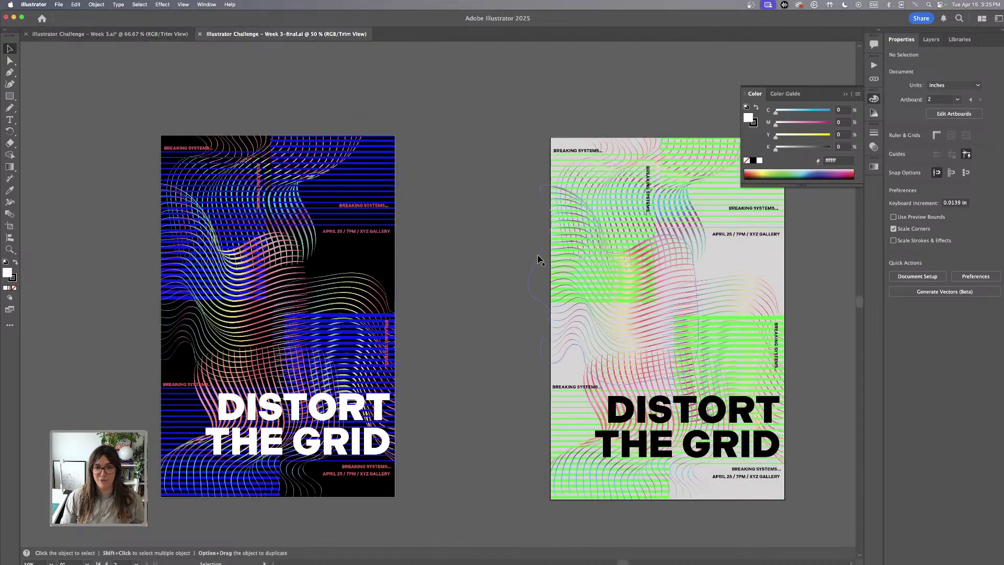
{"action": "scroll", "coordinate": [538, 259], "scroll_direction": "right", "scroll_amount": 3}
{"action": "scroll", "coordinate": [538, 259], "scroll_direction": "left", "scroll_amount": 3}
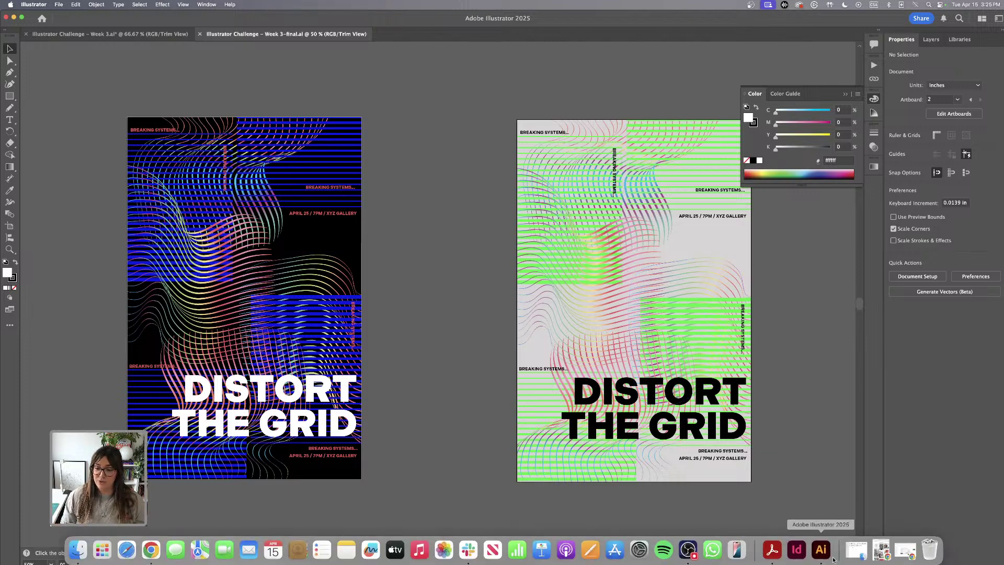
- Switch to Acrobat and view the result page and framed poster mockup in Creative Challenge 3.pdf
{"action": "left_click", "coordinate": [773, 552]}
{"action": "key", "text": "Right"}
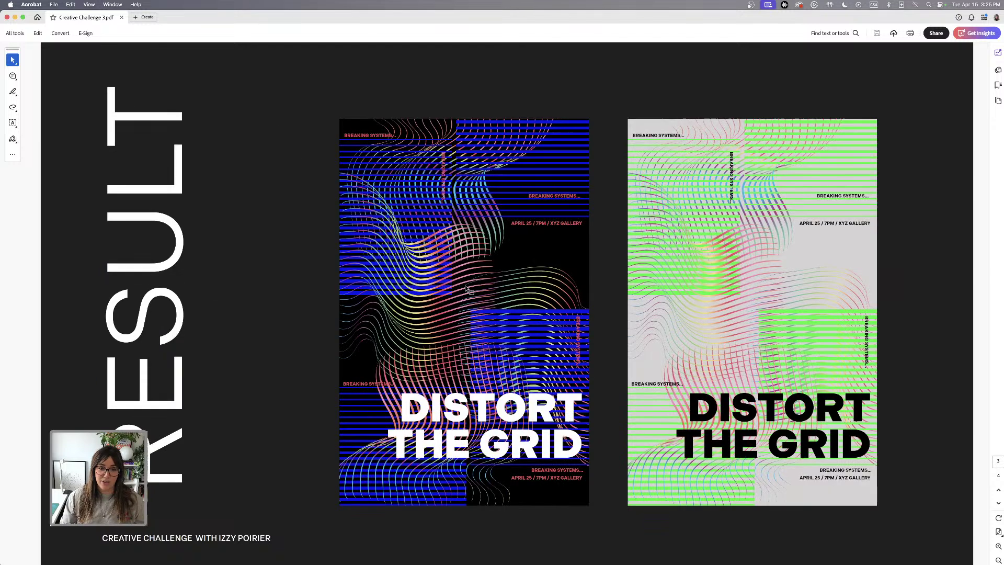
{"action": "key", "text": "Right"}
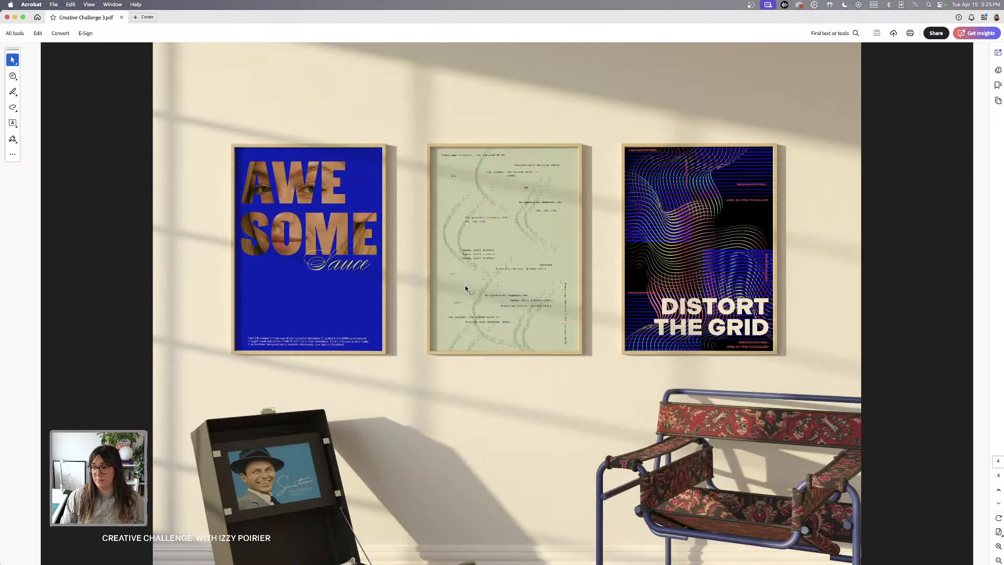